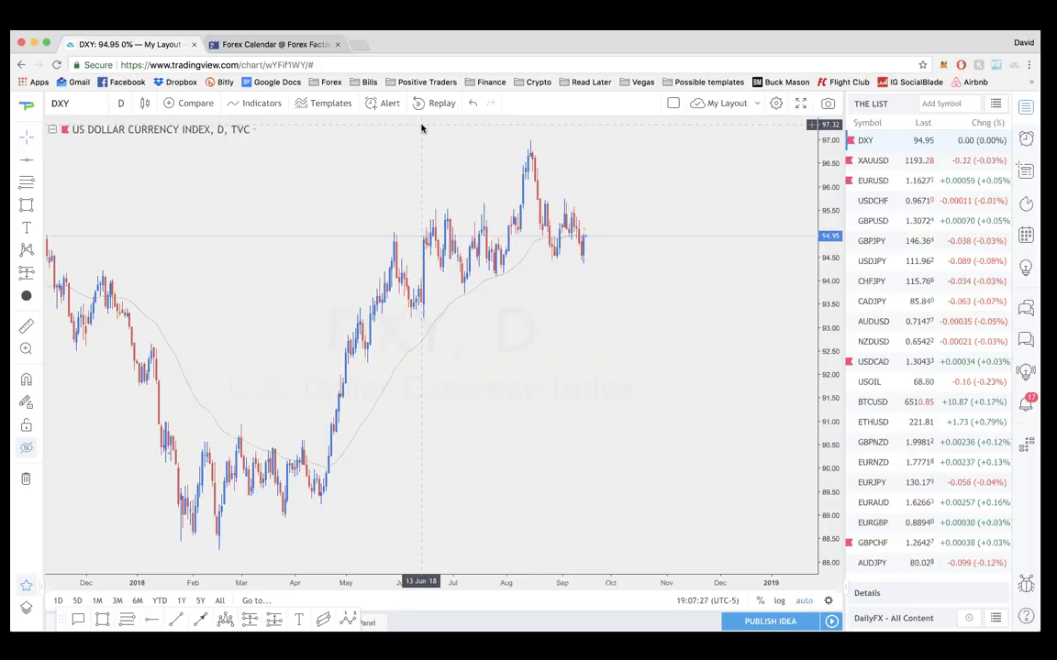
- Switch to the Forex Factory calendar and examine the Monday to Wednesday events, Sep 17 to 19, by currency and impact
left_click(277, 48)
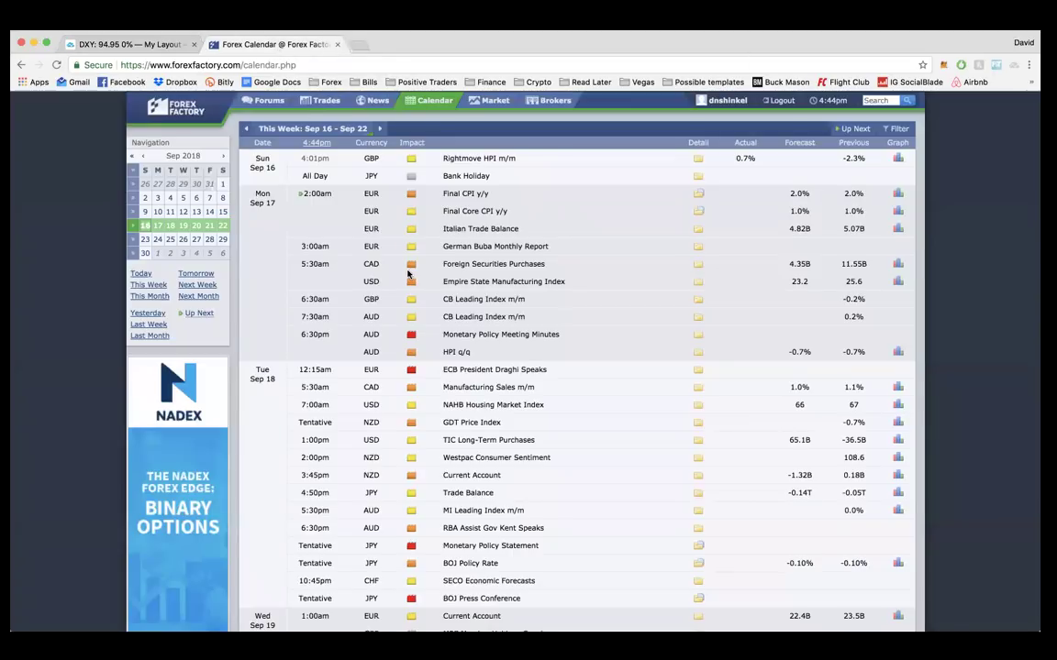
scroll(410, 273, "down", 2)
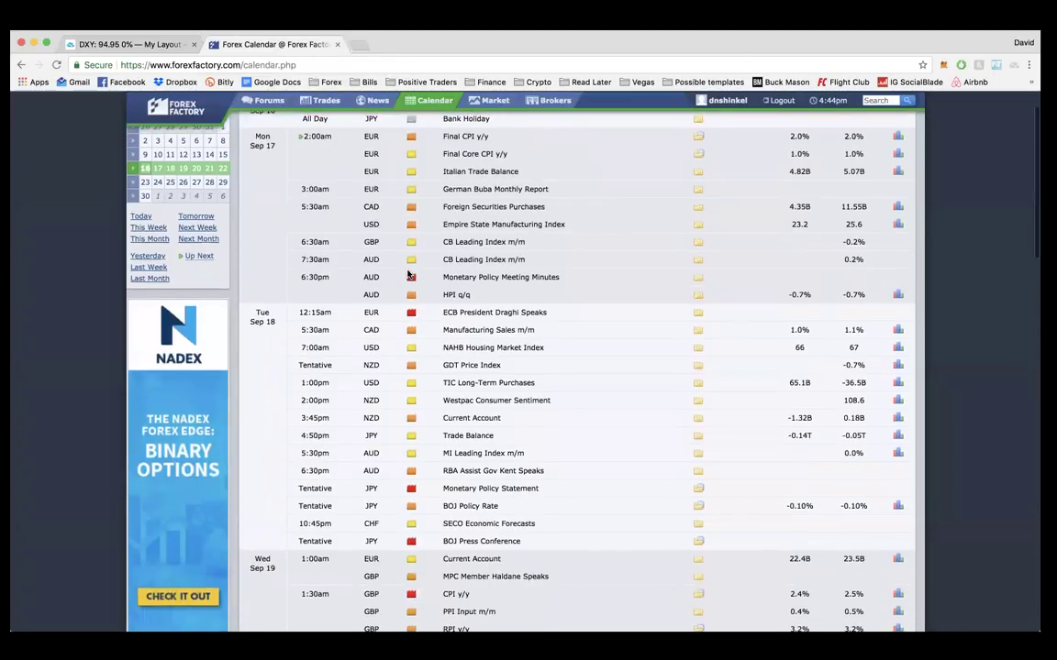
scroll(409, 273, "up", 2)
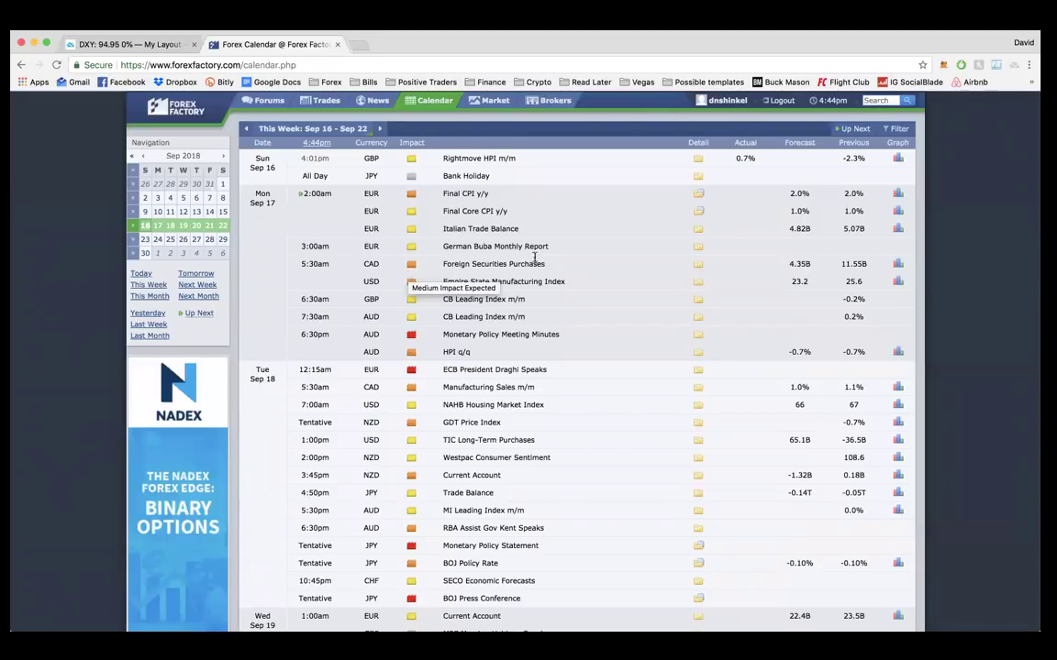
scroll(610, 277, "down", 1)
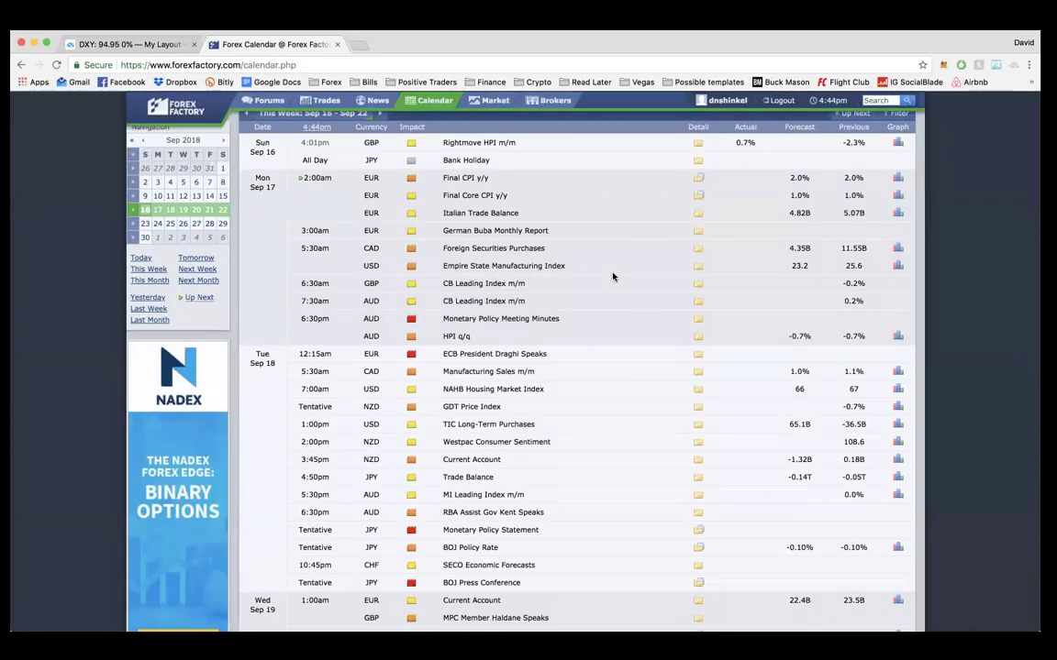
scroll(612, 276, "down", 3)
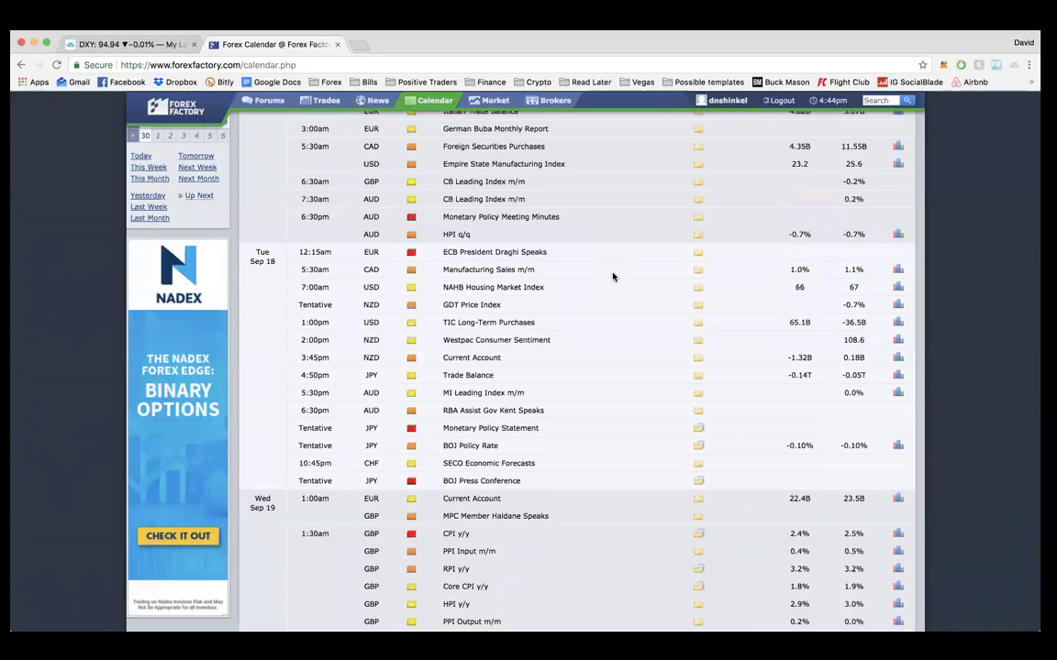
scroll(613, 276, "down", 2)
scroll(613, 276, "down", 1)
scroll(612, 276, "down", 7)
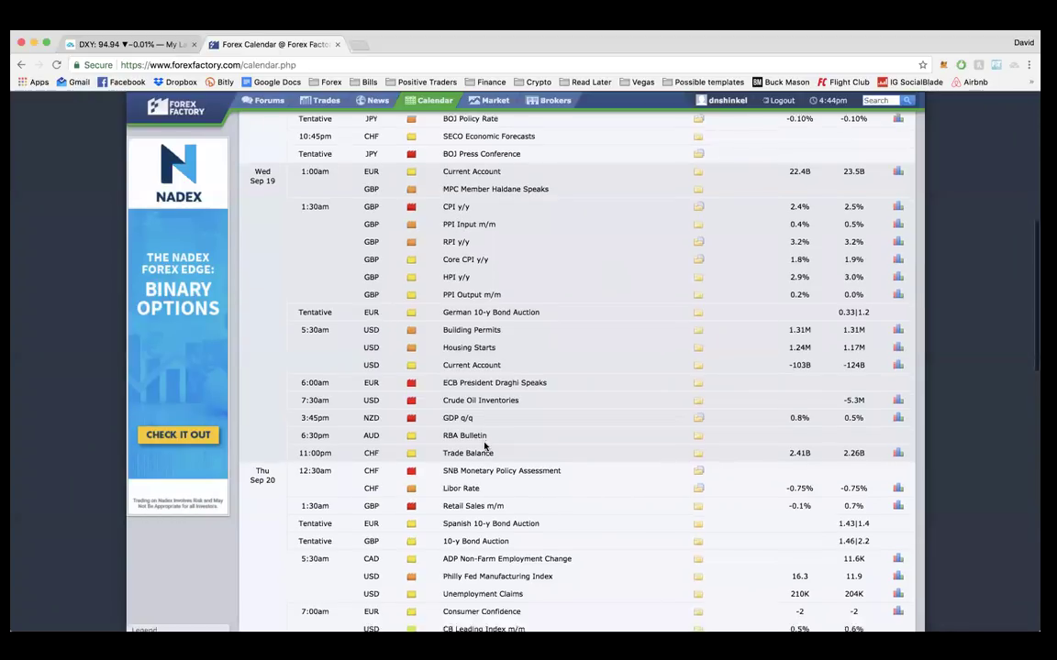
- Examine the remaining calendar events through Friday, Sep 21, including the CHF, GBP and CAD high-impact releases
scroll(485, 446, "down", 1)
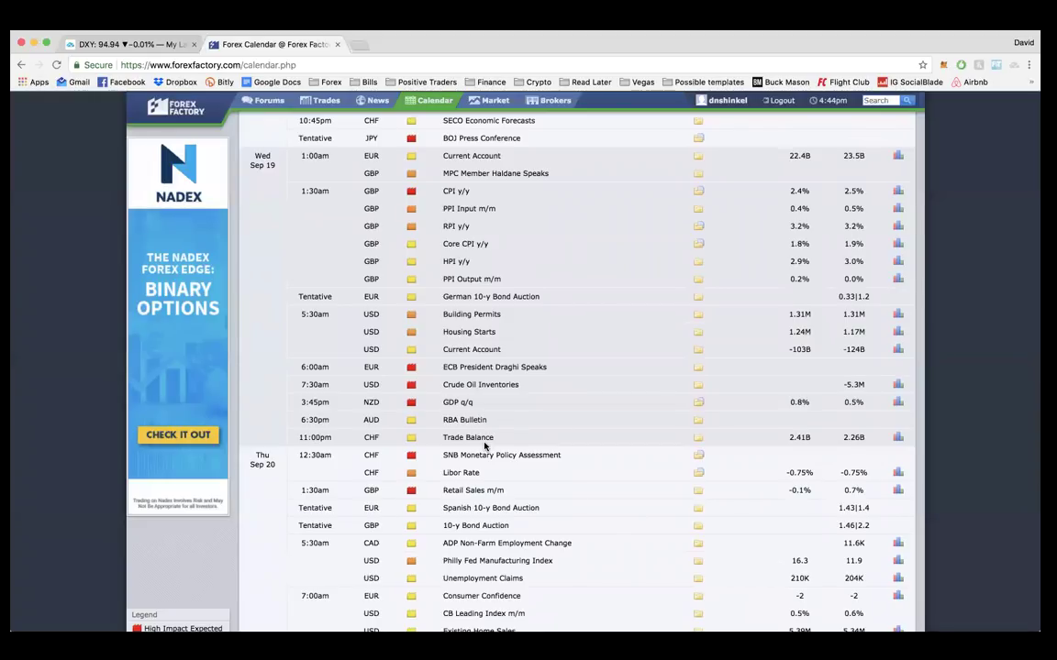
scroll(485, 446, "down", 2)
scroll(485, 446, "up", 7)
scroll(485, 447, "down", 10)
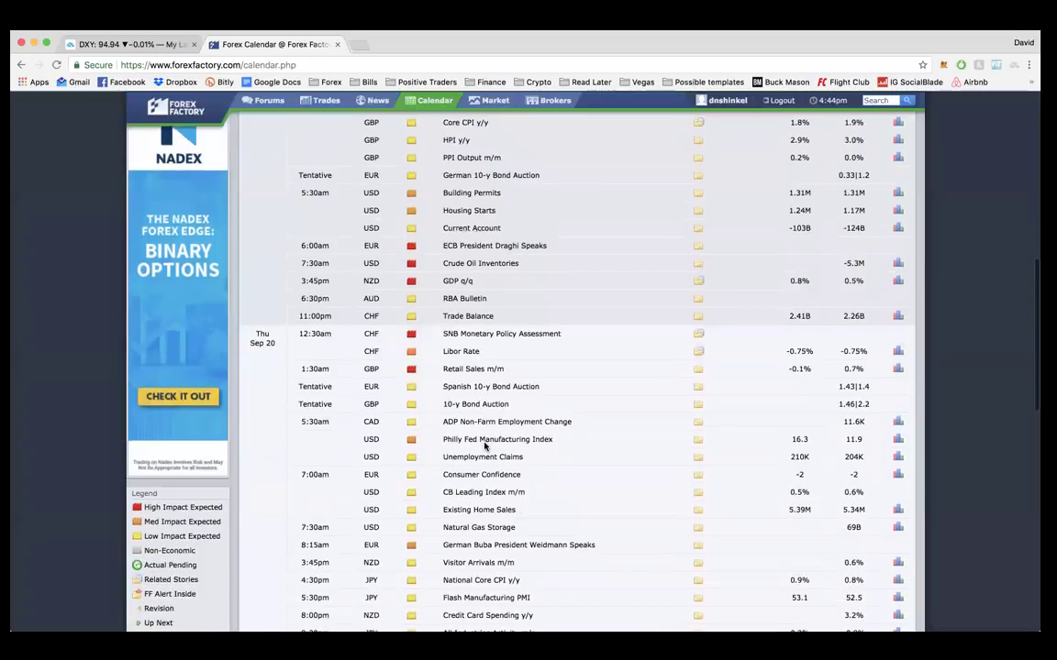
scroll(485, 446, "down", 14)
scroll(486, 447, "up", 13)
scroll(485, 447, "down", 5)
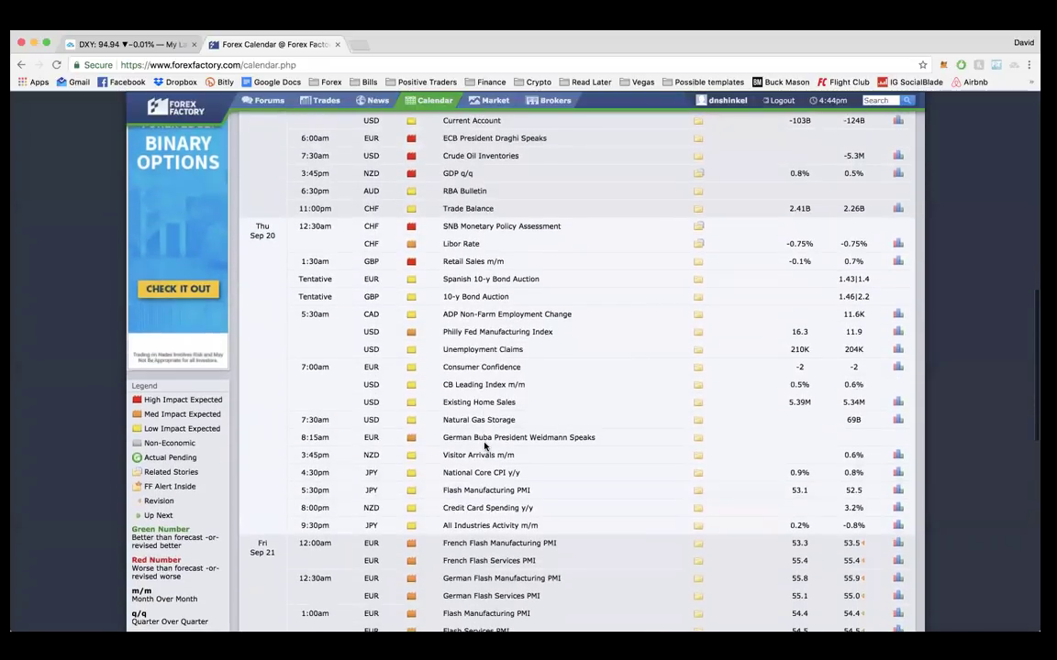
scroll(485, 446, "down", 1)
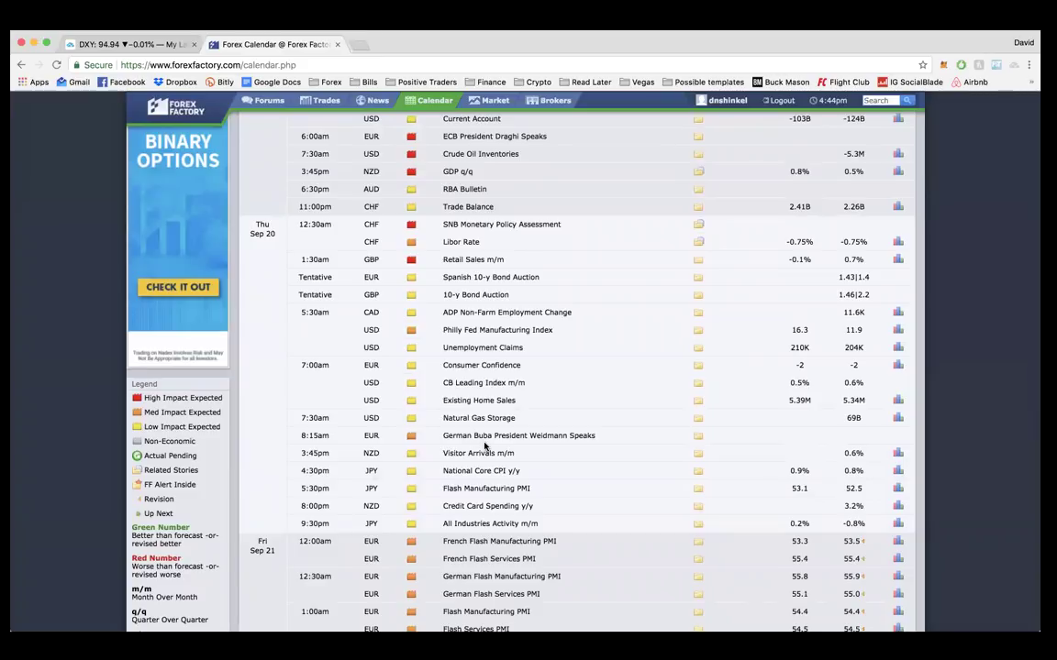
scroll(485, 447, "down", 6)
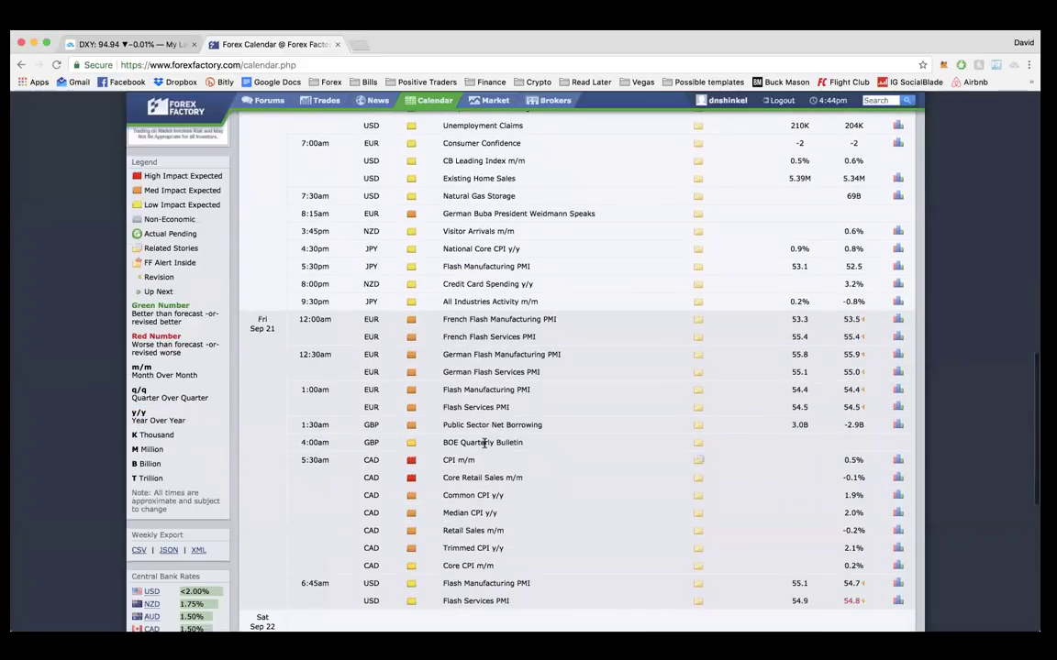
scroll(485, 444, "down", 1)
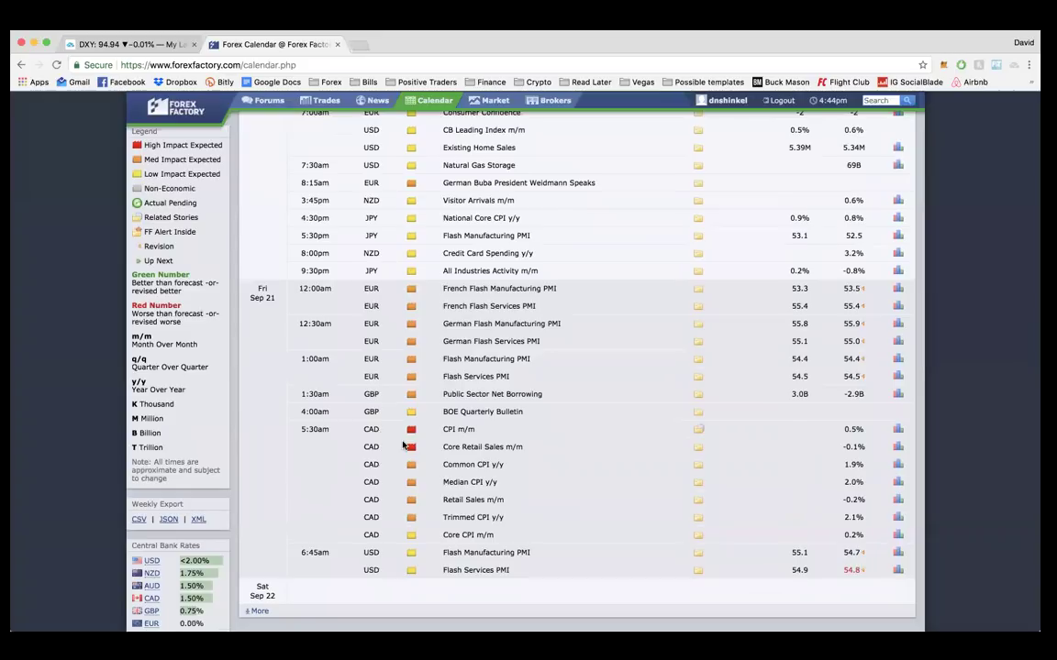
- Review the week's calendar again from Monday to Wednesday, checking the high-impact JPY, GBP, EUR, USD and NZD events
scroll(402, 445, "up", 20)
scroll(402, 445, "up", 3)
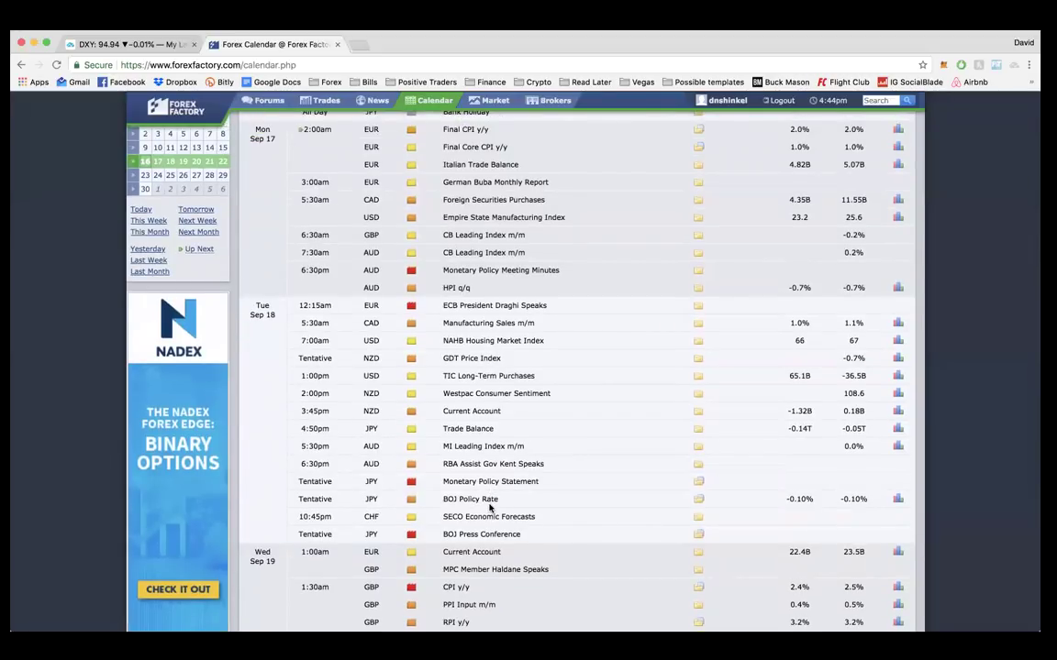
scroll(490, 507, "down", 2)
scroll(490, 508, "up", 4)
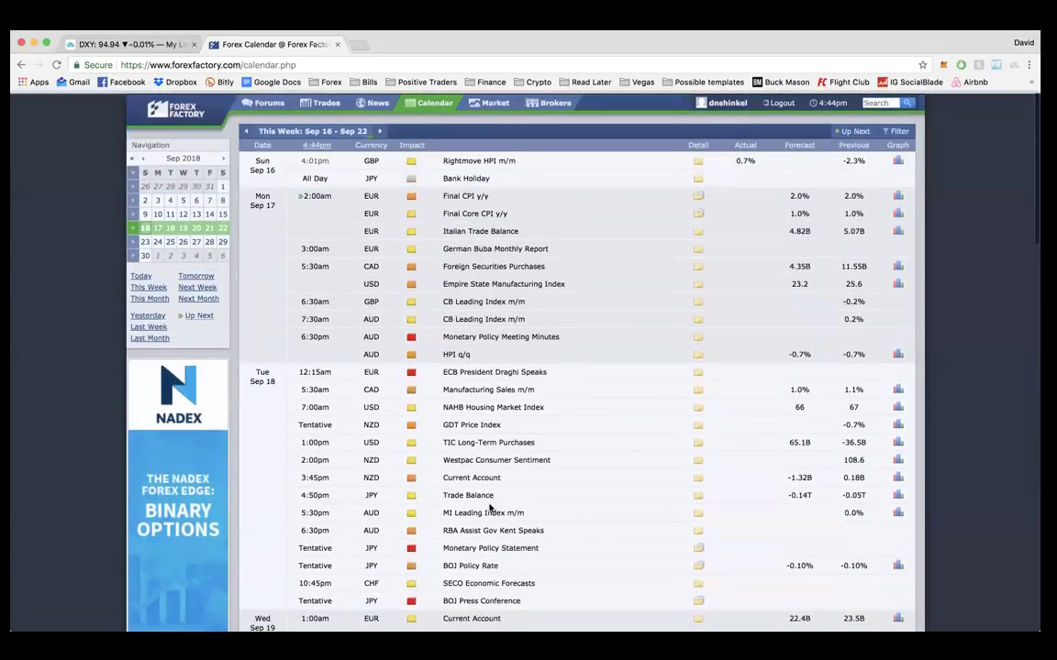
scroll(490, 507, "down", 5)
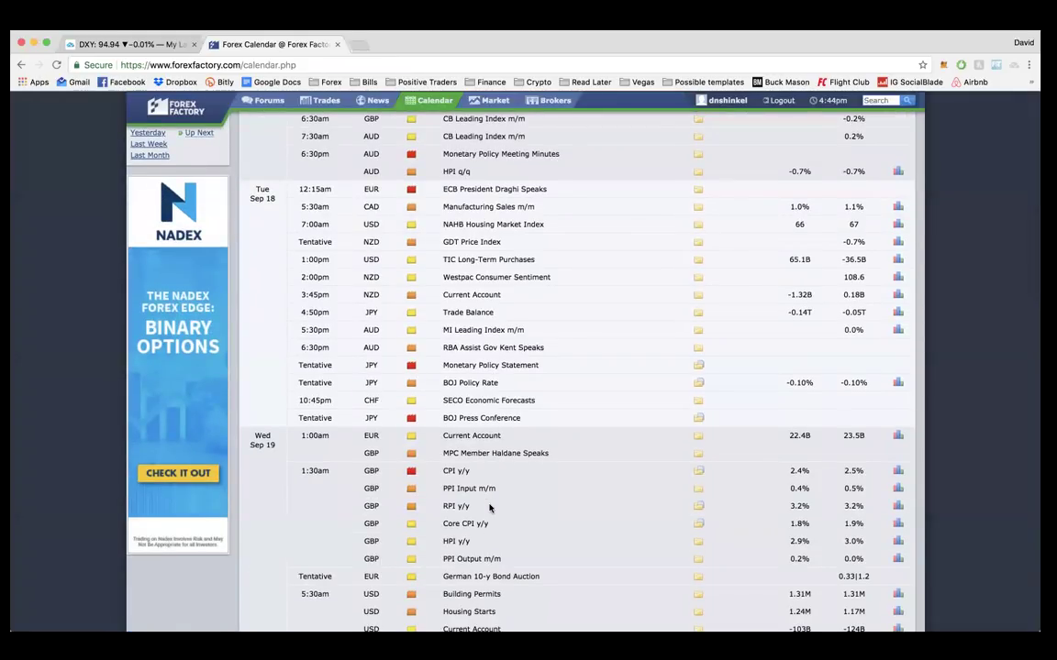
scroll(489, 507, "down", 1)
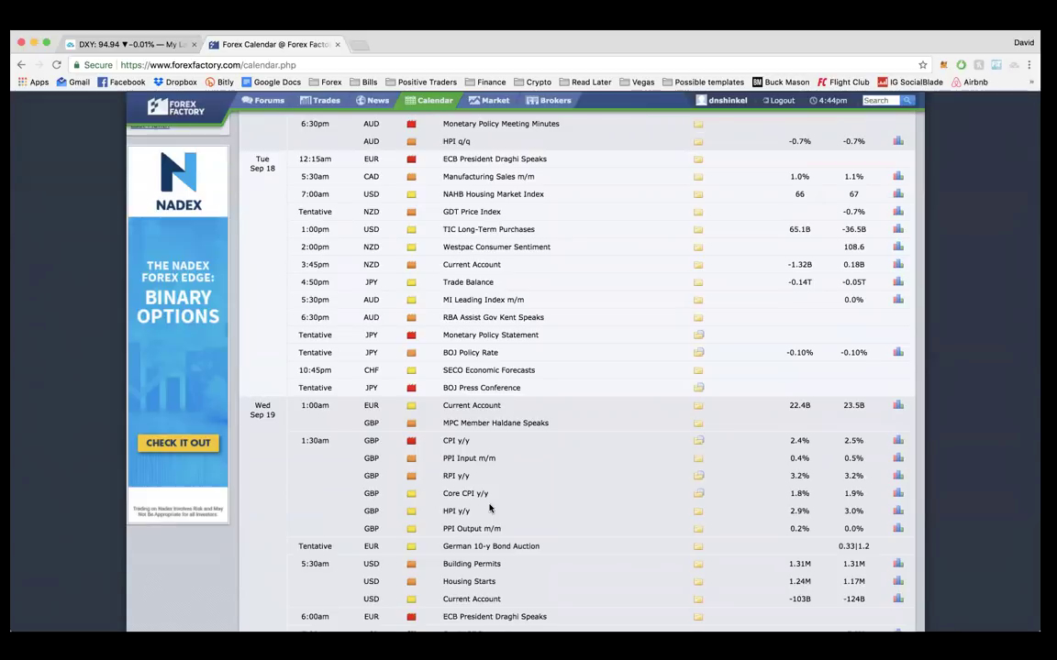
scroll(489, 507, "down", 2)
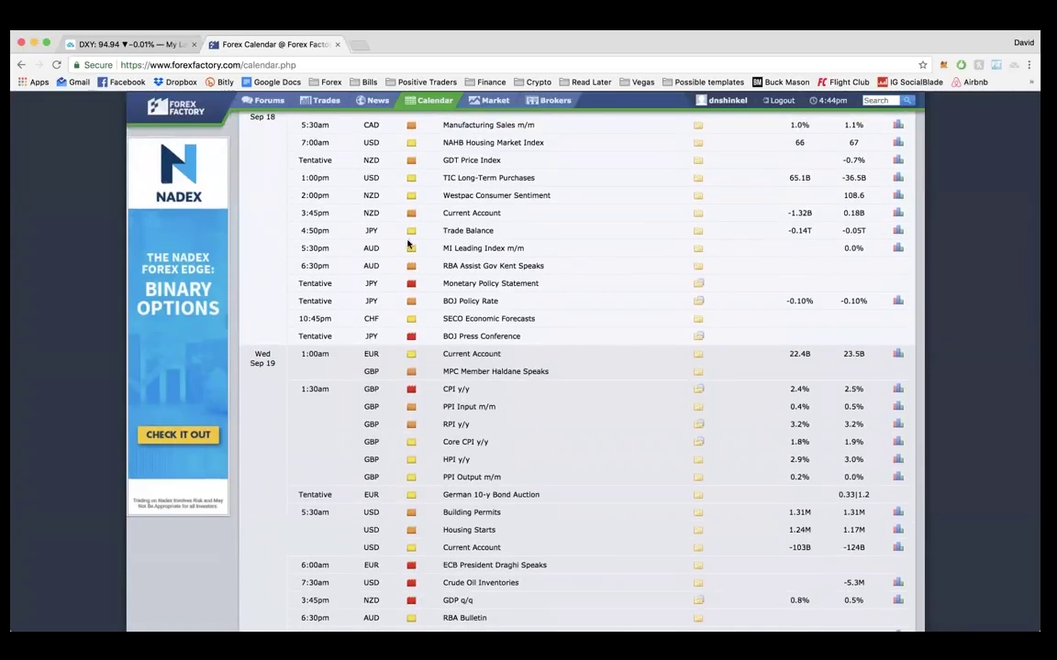
- Return to the TradingView DXY daily chart and examine the price action from late 2017 to September 2018
left_click(161, 42)
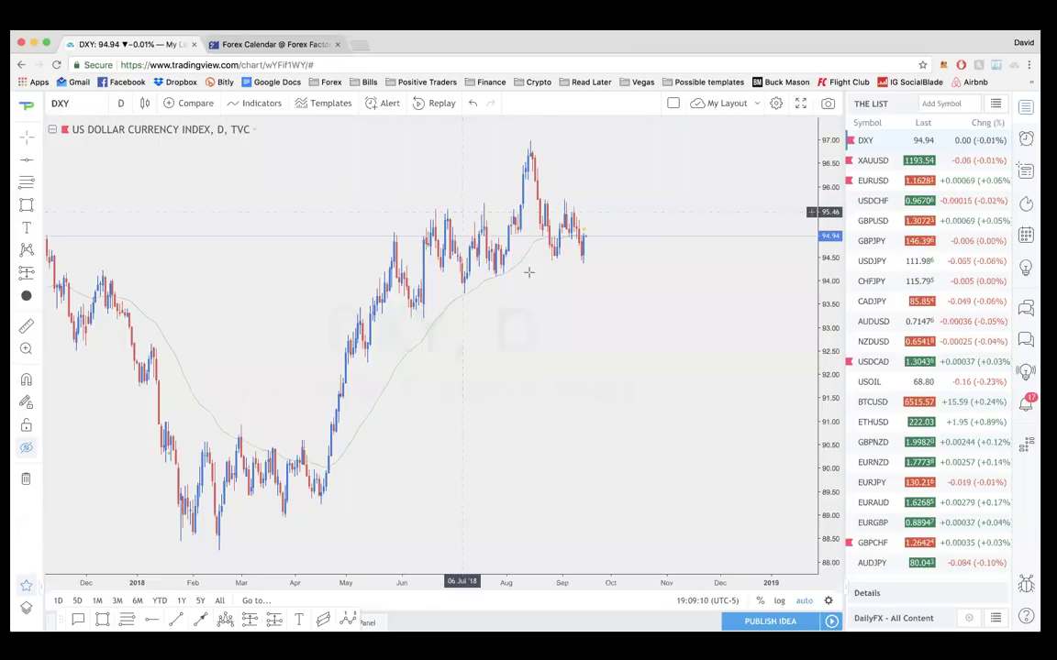
scroll(532, 301, "right", 3)
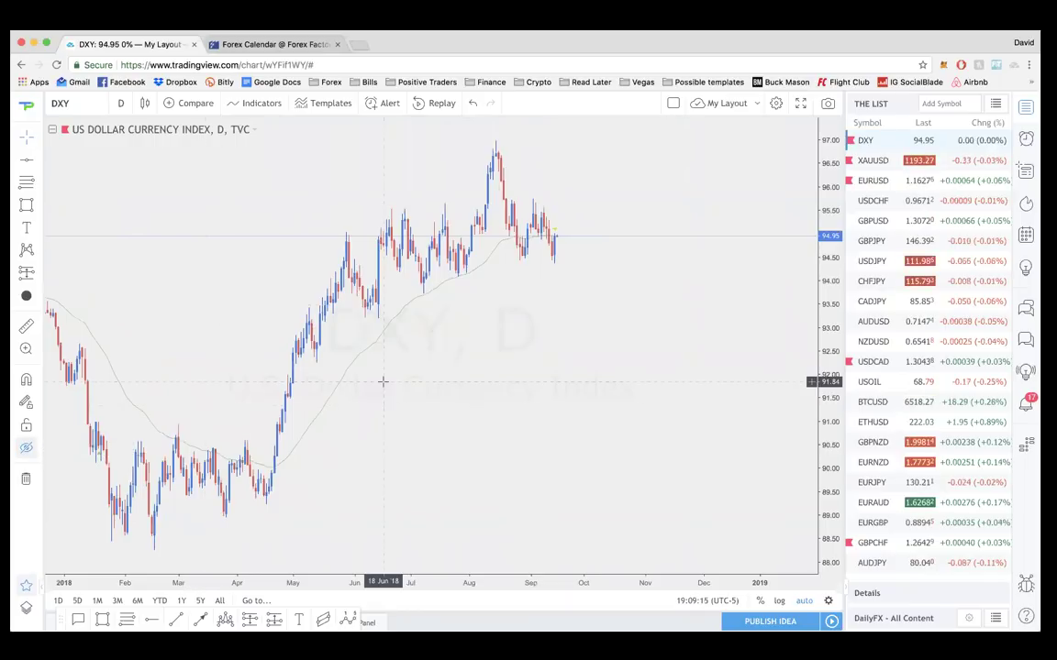
scroll(382, 381, "right", 3)
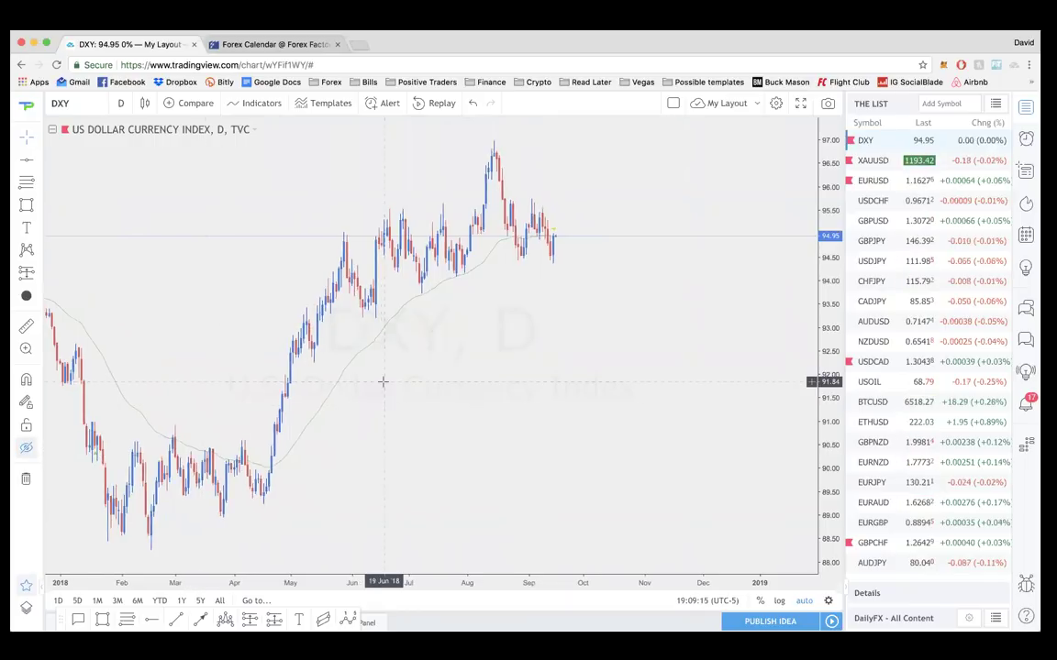
left_click(27, 449)
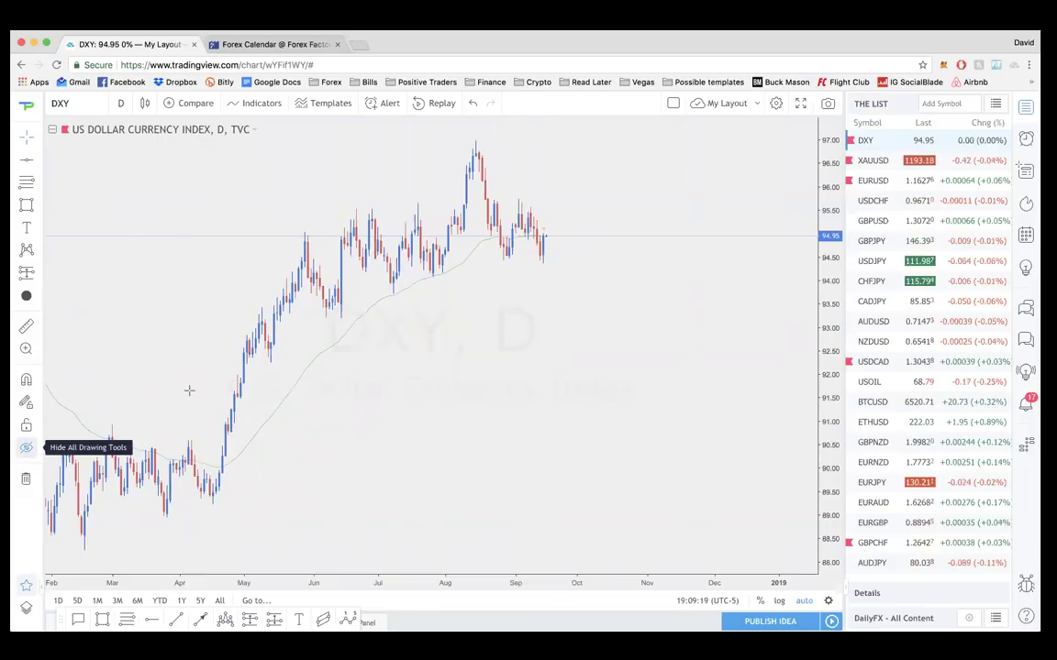
scroll(196, 389, "left", 6)
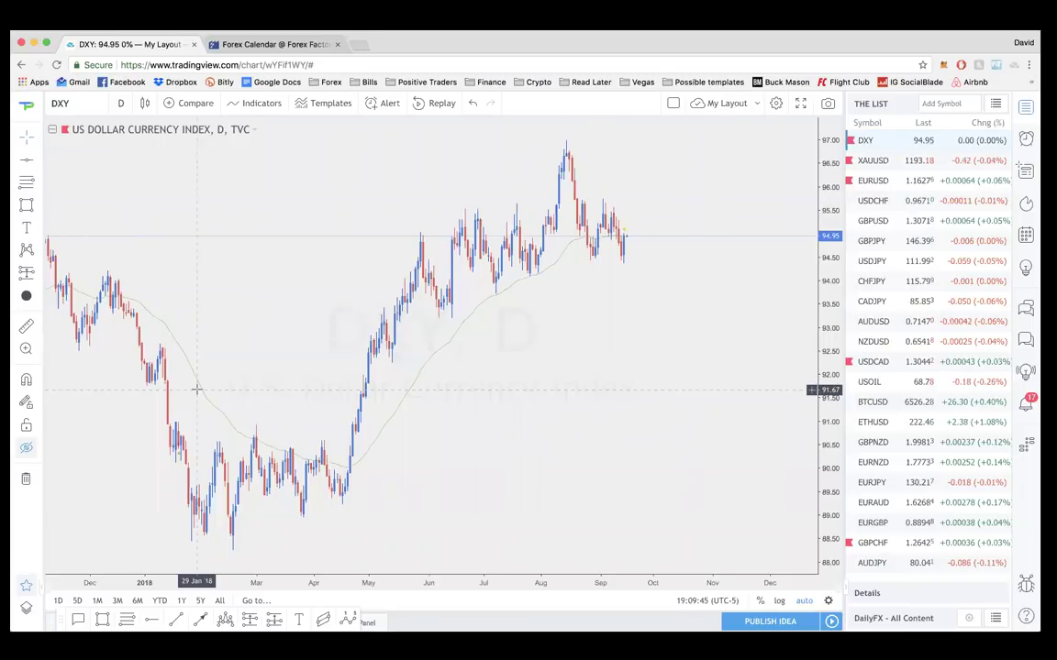
scroll(148, 293, "up", 2)
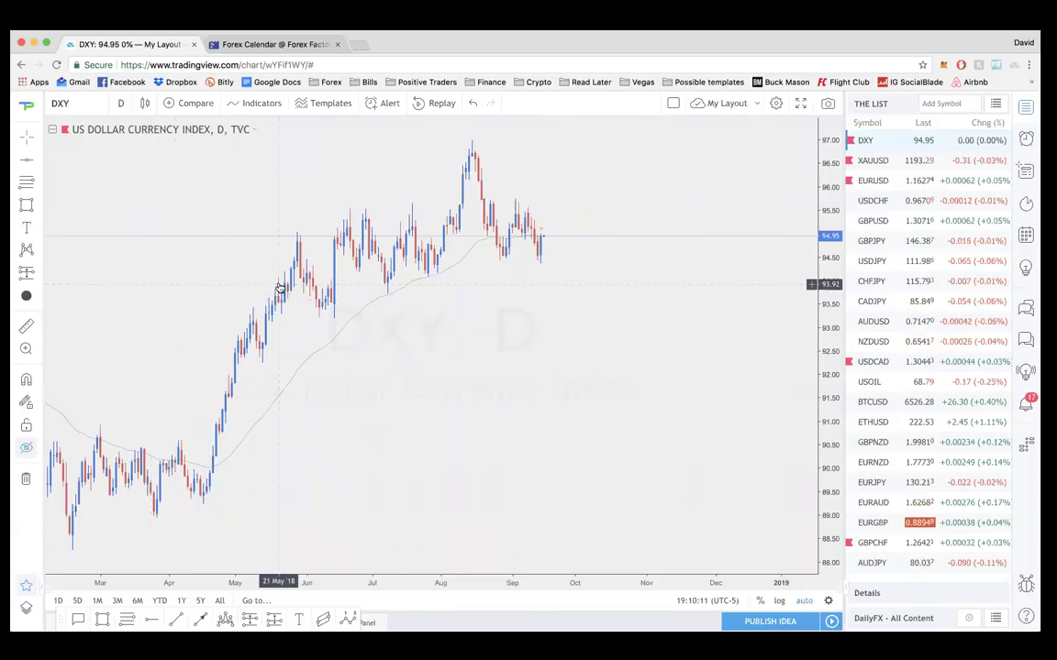
scroll(280, 288, "up", 3)
scroll(280, 288, "up", 1)
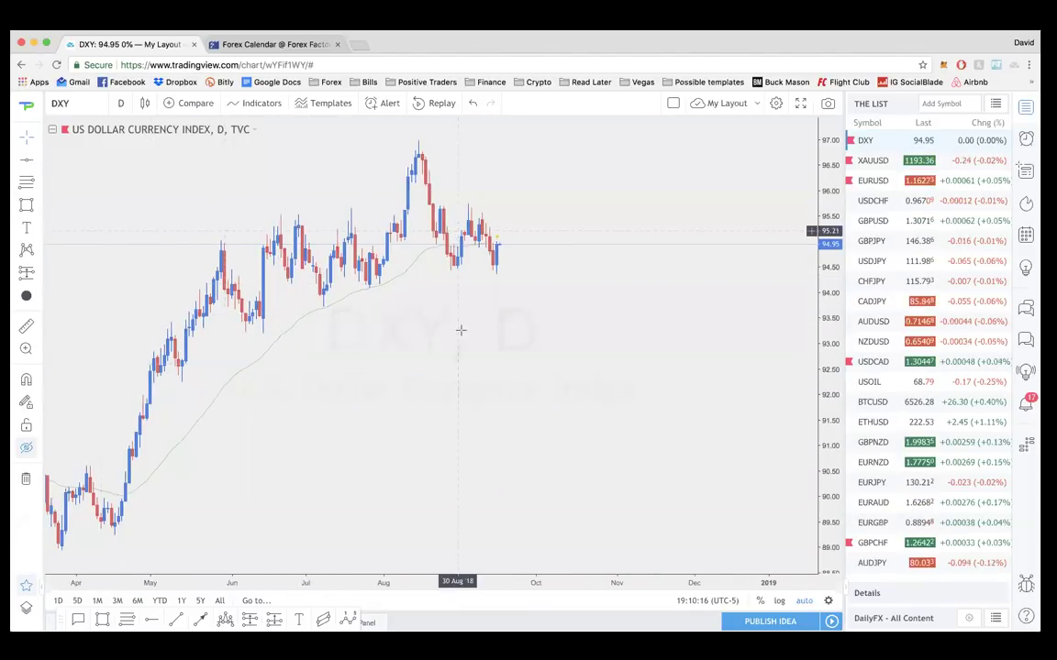
scroll(464, 301, "left", 2)
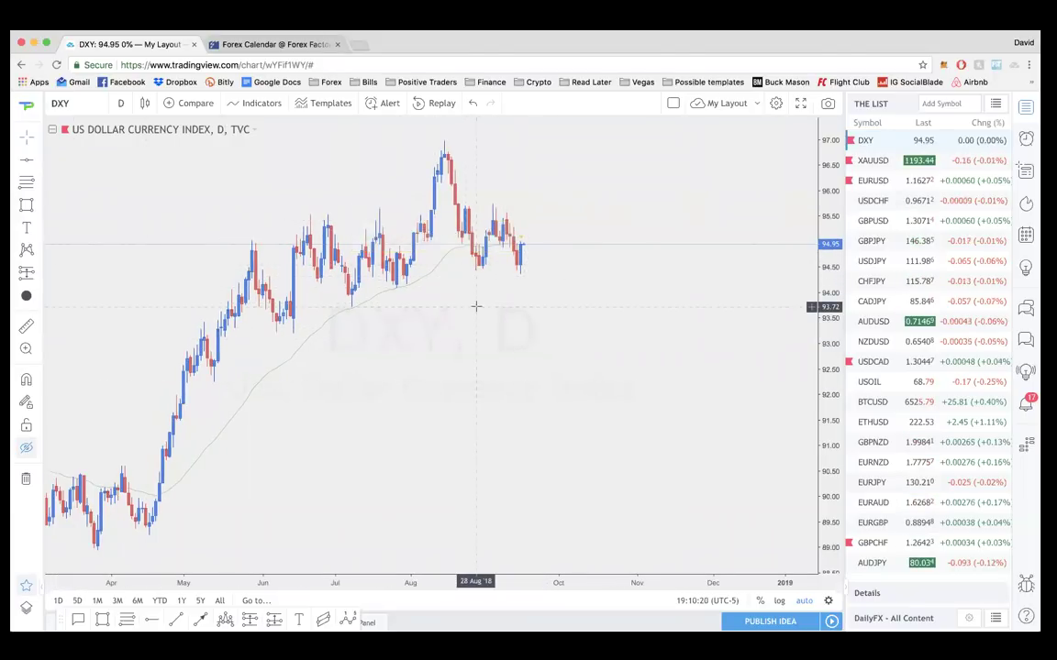
- Mark the mid-September blue candle closing near 94.95 with a freehand arrow and outline, and clear the markup
scroll(545, 249, "up", 3)
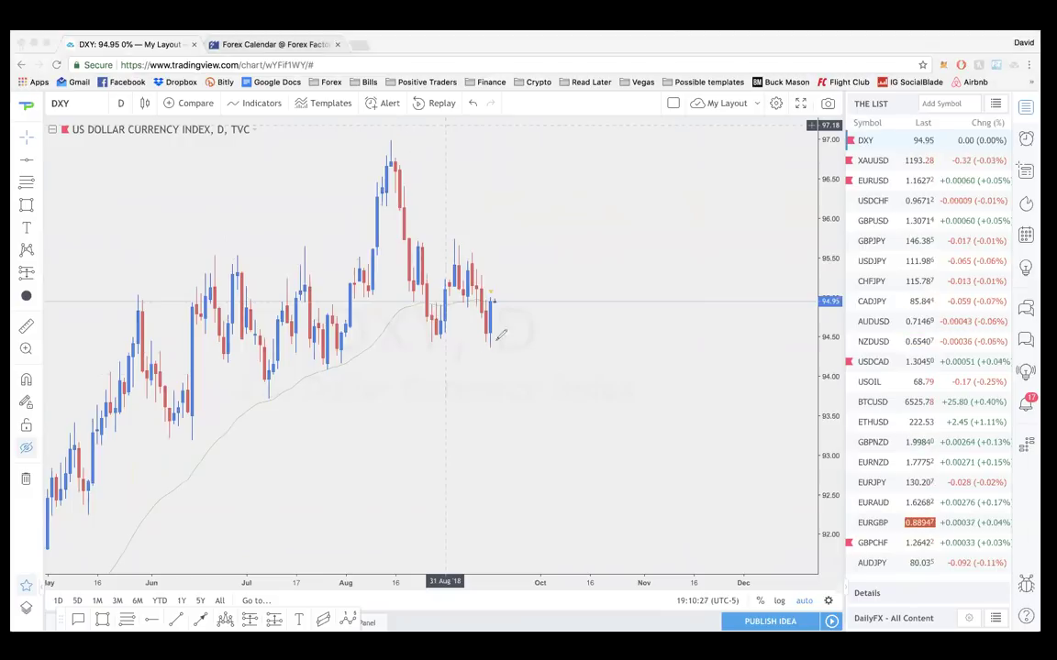
mouse_move(464, 401)
left_mouse_down()
mouse_move(466, 358)
mouse_move(494, 326)
left_mouse_up()
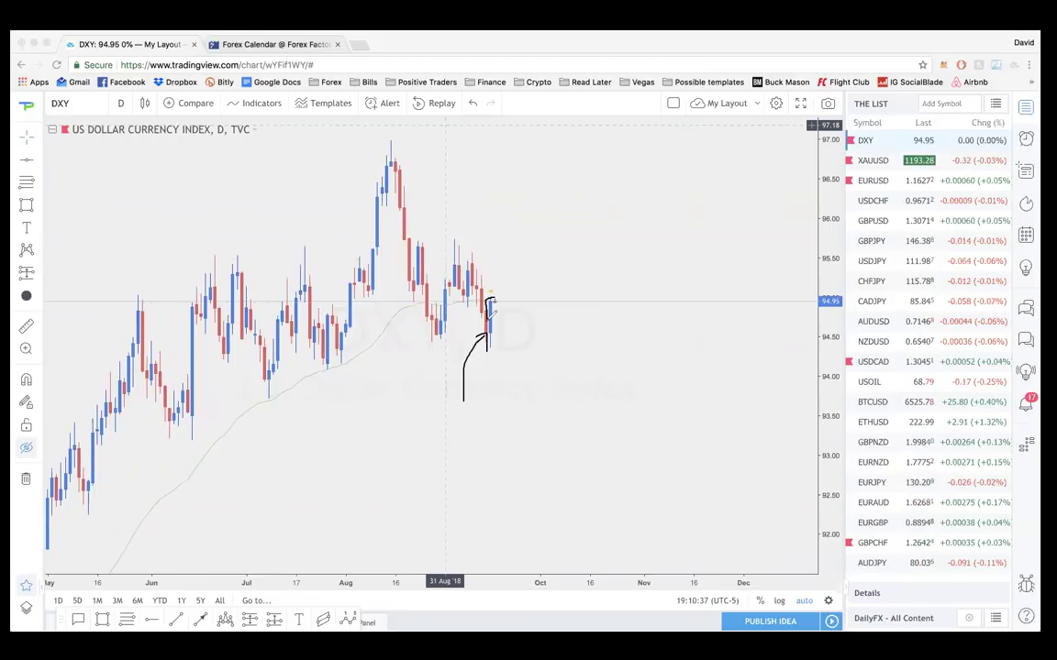
mouse_move(491, 303)
left_mouse_down()
mouse_move(494, 317)
mouse_move(491, 298)
left_mouse_up()
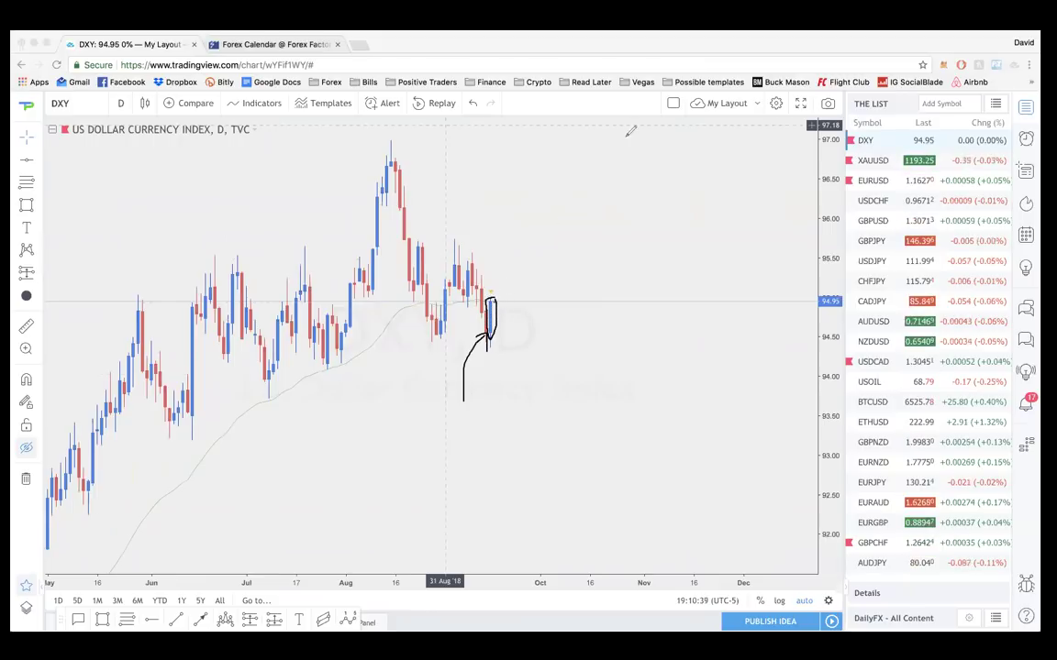
key("Delete")
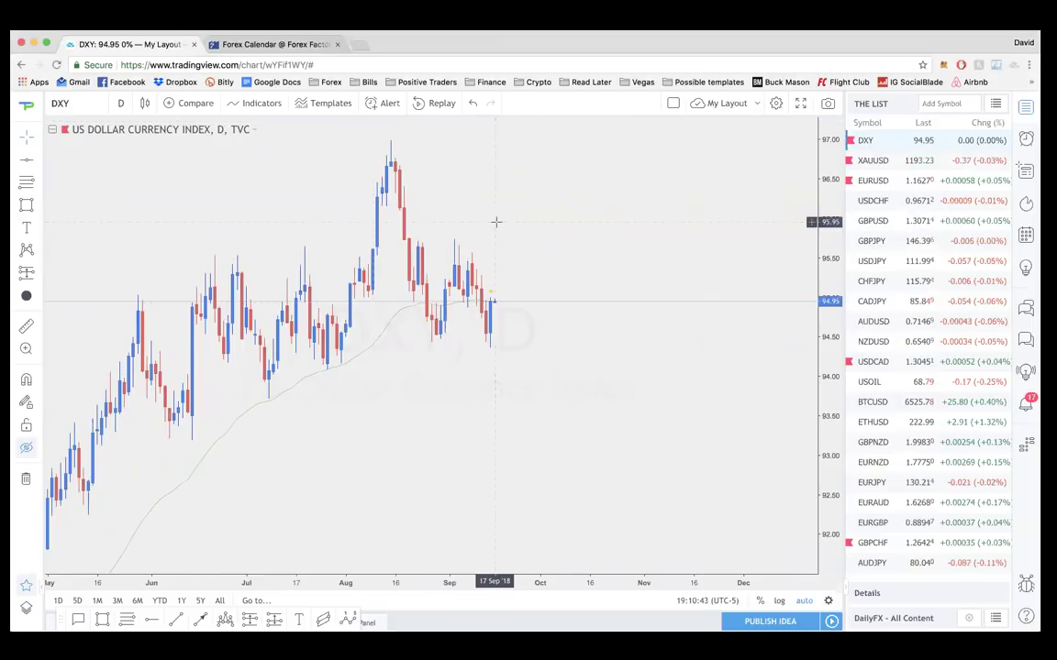
- Show all the hidden drawings on the DXY daily chart
scroll(495, 224, "down", 3)
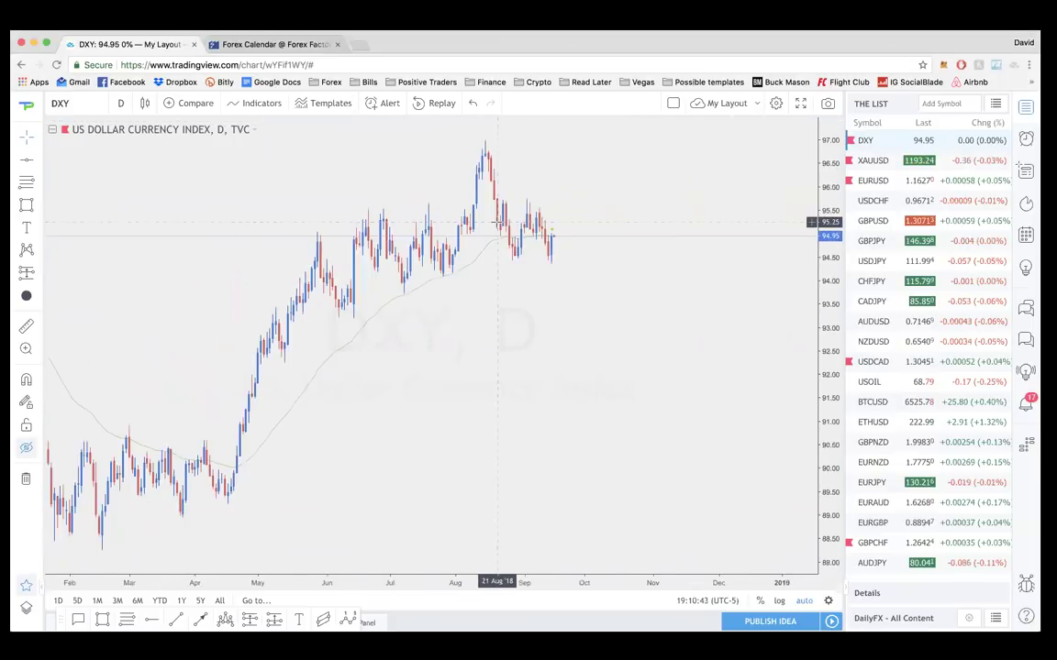
left_click(31, 450)
scroll(551, 311, "up", 4)
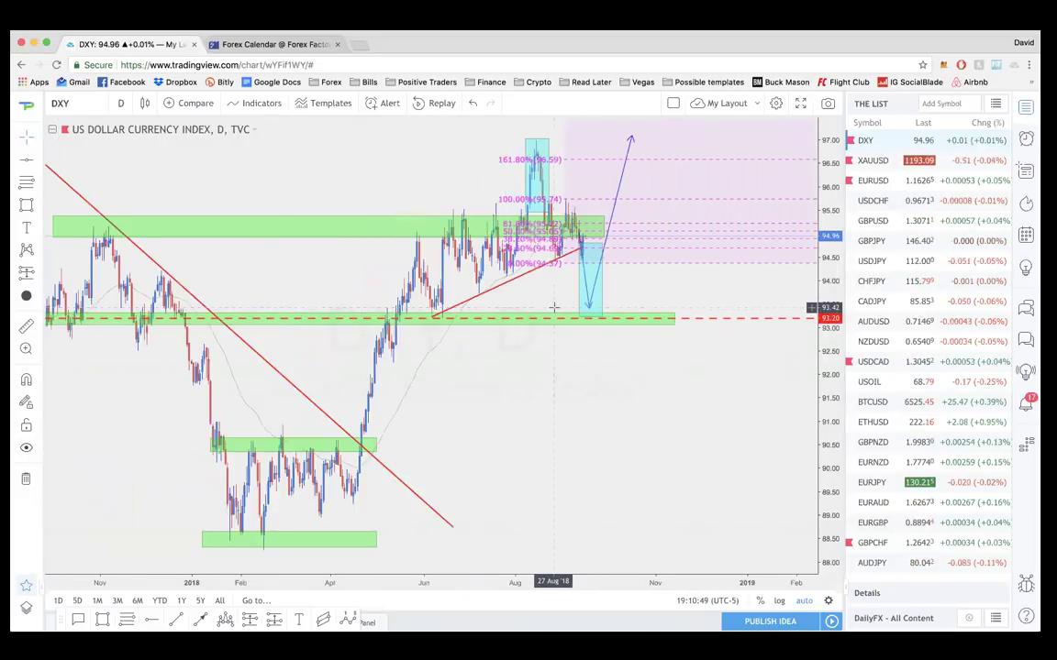
- Delete the Fibonacci drawing with the pink shaded area over the September price swing
scroll(554, 312, "up", 3)
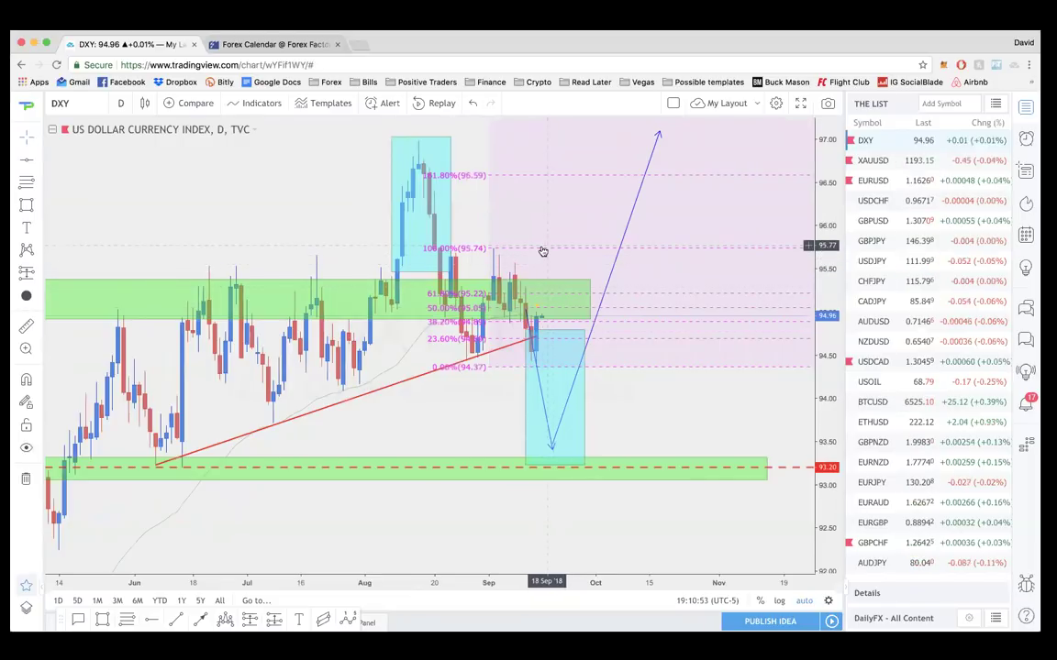
left_click(543, 248)
key("Delete")
- Draw a freehand arrow pointing up to the mid-September candles at the end of the rising red trendline
scroll(543, 250, "down", 4)
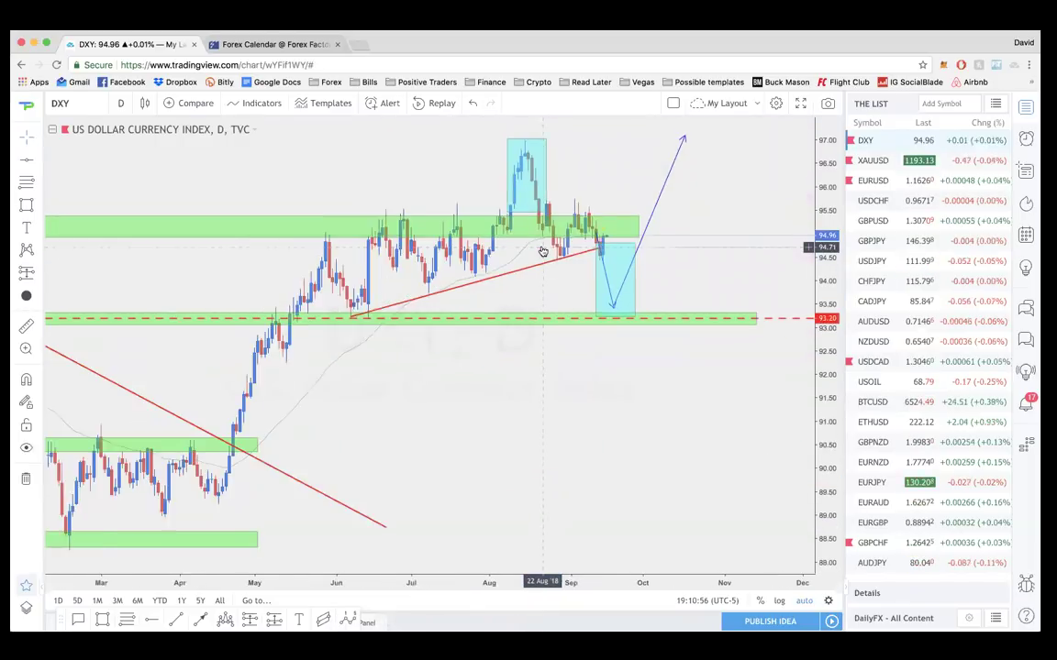
scroll(545, 249, "right", 2)
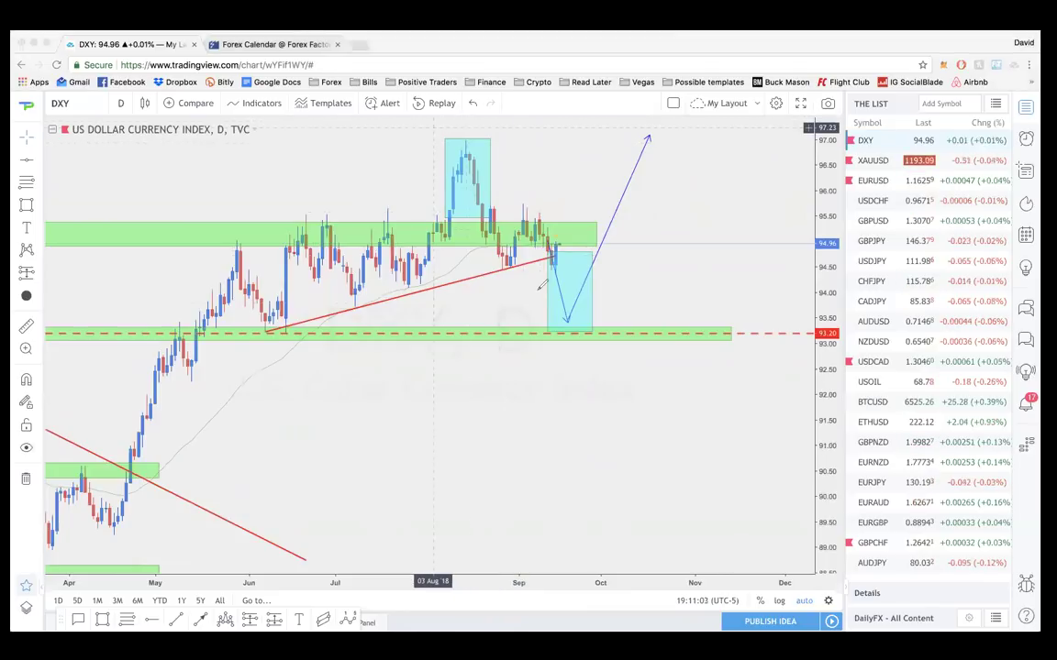
left_click_drag(527, 317, 552, 260)
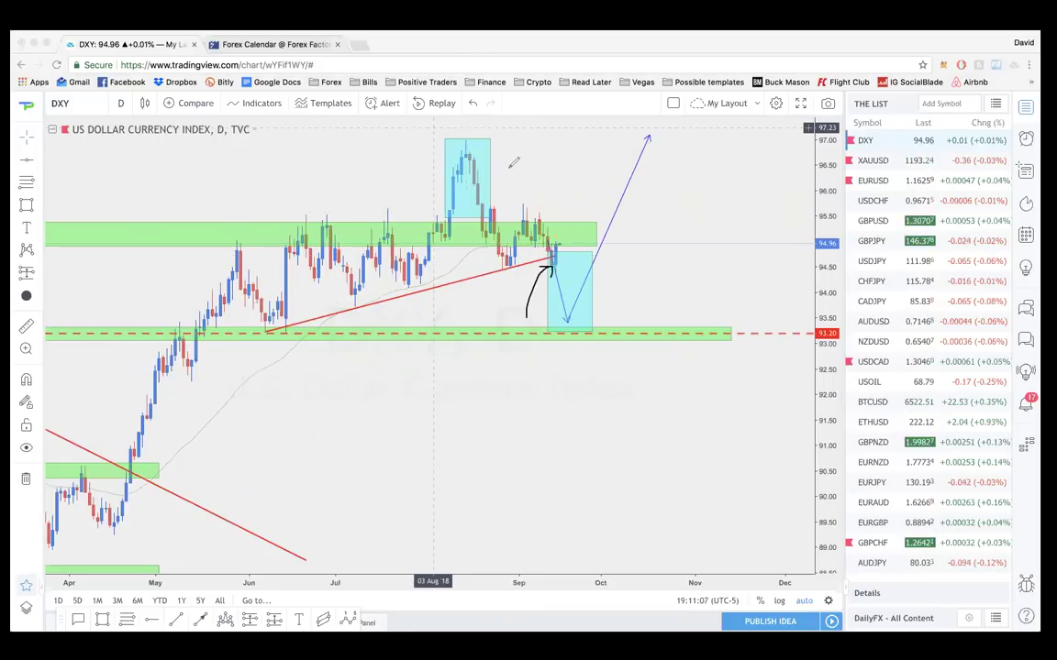
- Outline the August peak, trace the rally from April and the projected drop and rebound in freehand, and clear all the markup
mouse_move(442, 156)
left_mouse_down()
mouse_move(488, 144)
mouse_move(452, 222)
mouse_move(490, 144)
left_mouse_up()
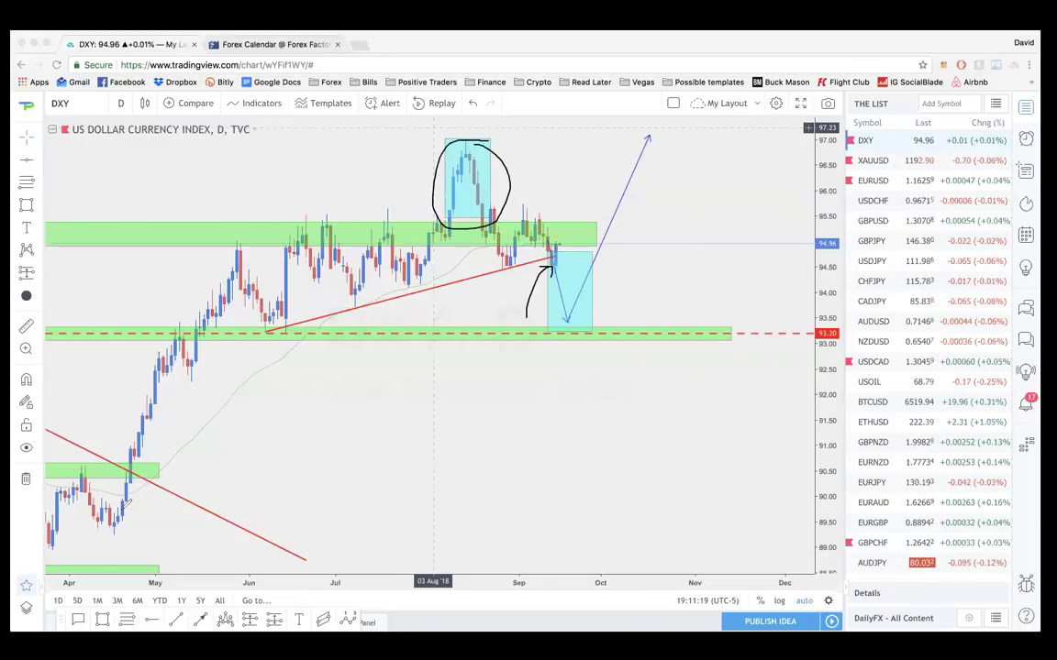
mouse_move(119, 522)
left_mouse_down()
mouse_move(133, 430)
mouse_move(236, 222)
mouse_move(395, 228)
mouse_move(216, 320)
left_mouse_up()
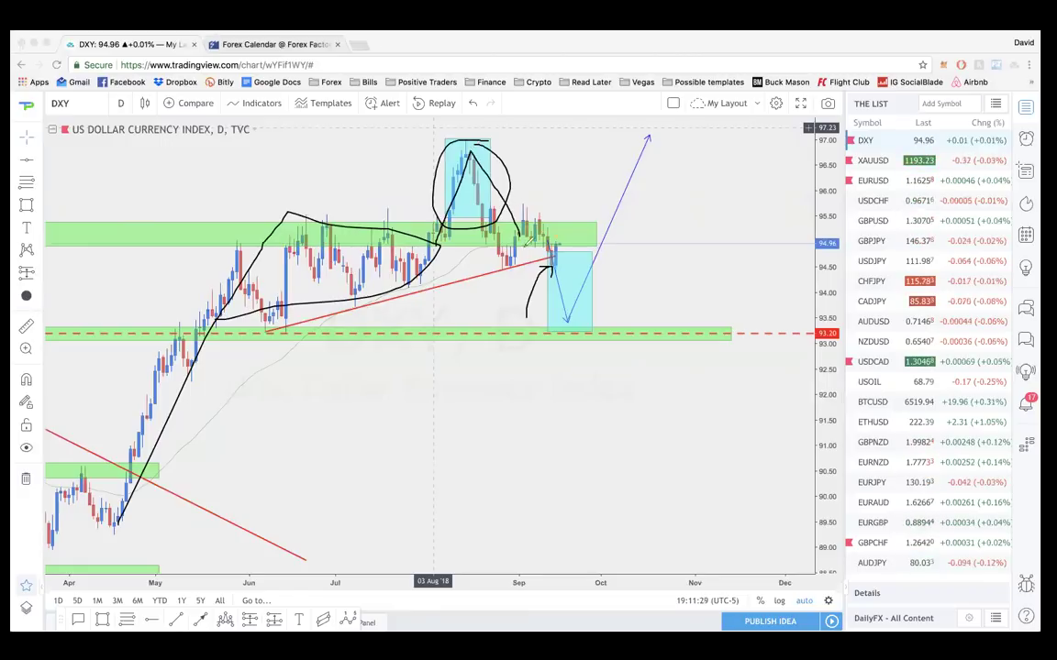
mouse_move(471, 150)
left_mouse_down()
mouse_move(568, 317)
mouse_move(667, 129)
left_mouse_up()
mouse_move(412, 219)
left_mouse_down()
mouse_move(235, 257)
mouse_move(89, 424)
mouse_move(305, 470)
mouse_move(434, 290)
left_mouse_up()
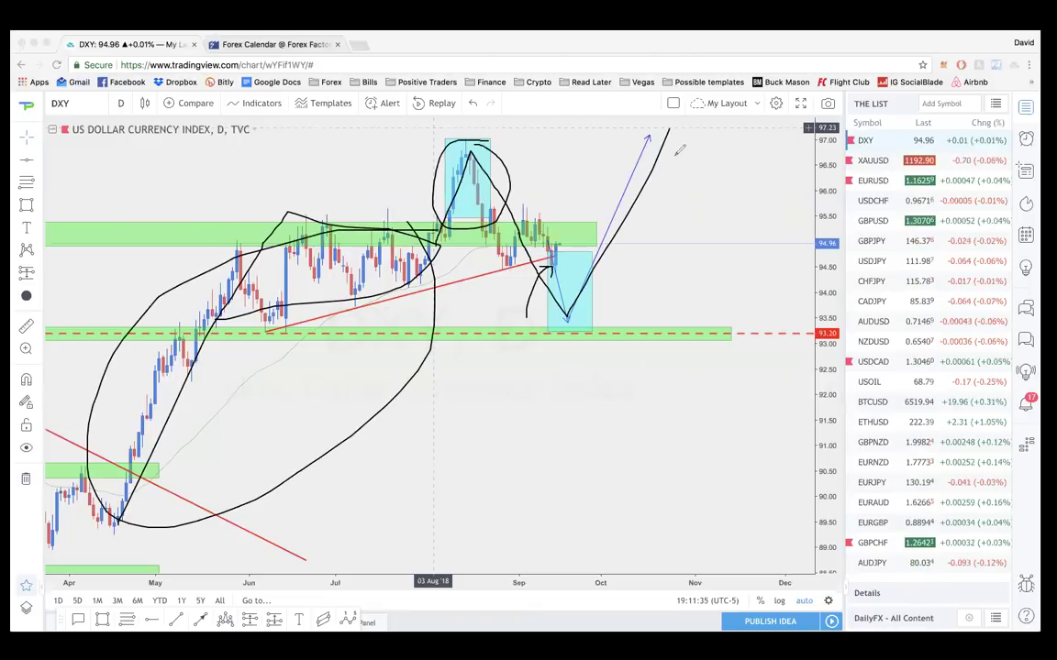
key("ctrl+z")
key("ctrl+z")
key("ctrl+z")
key("ctrl+z")
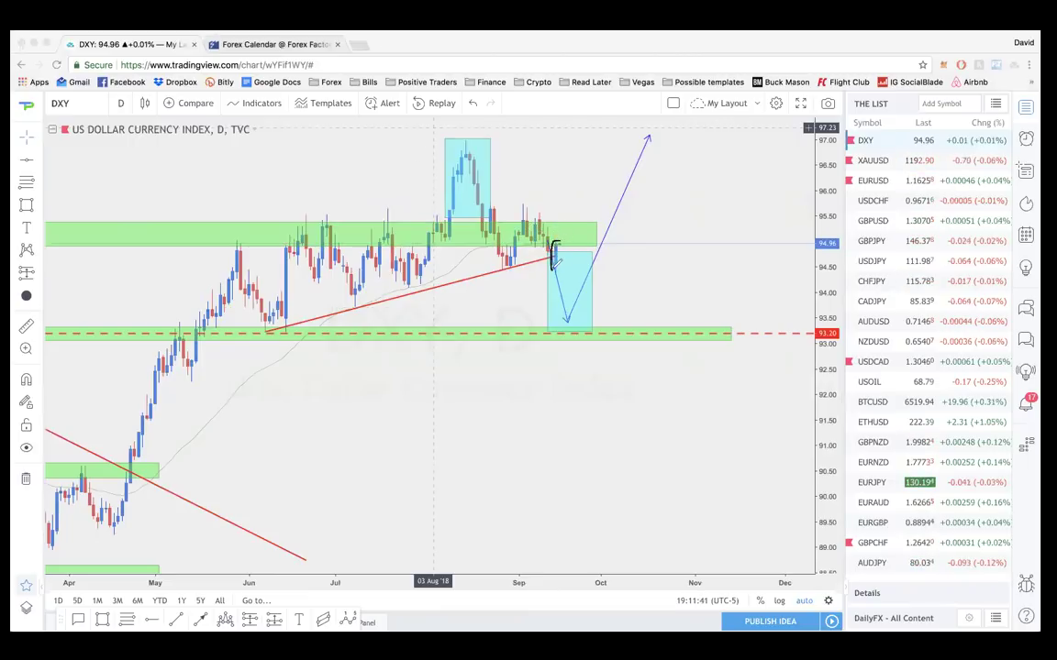
- Outline the mid-September blue candle at the end of the rising red trendline in freehand, and clear the markup
left_click_drag(556, 264, 568, 239)
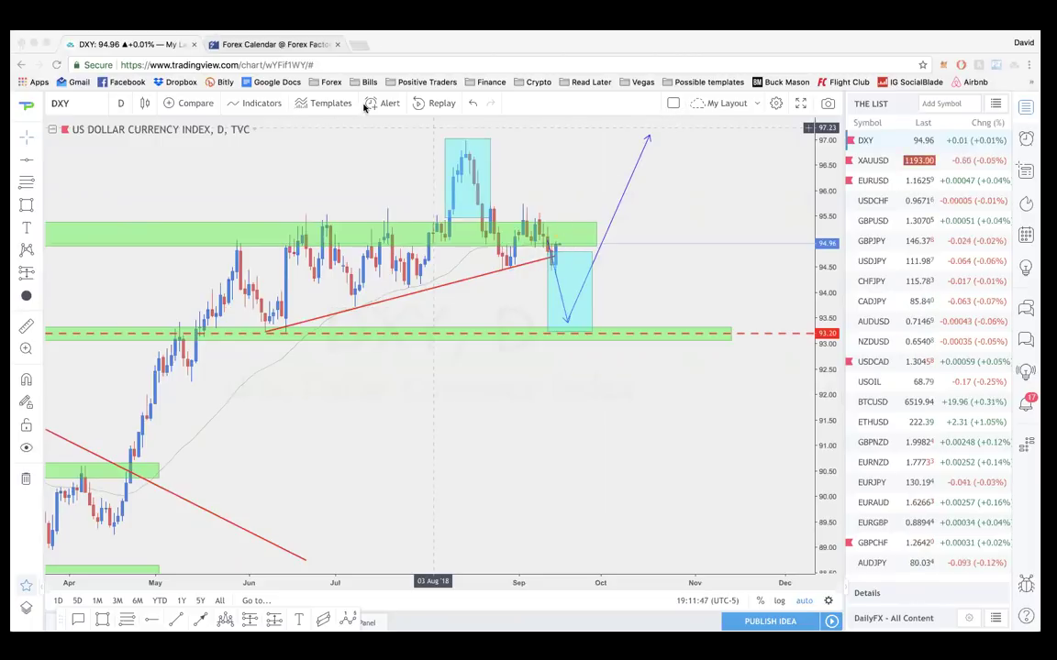
scroll(354, 183, "up", 5)
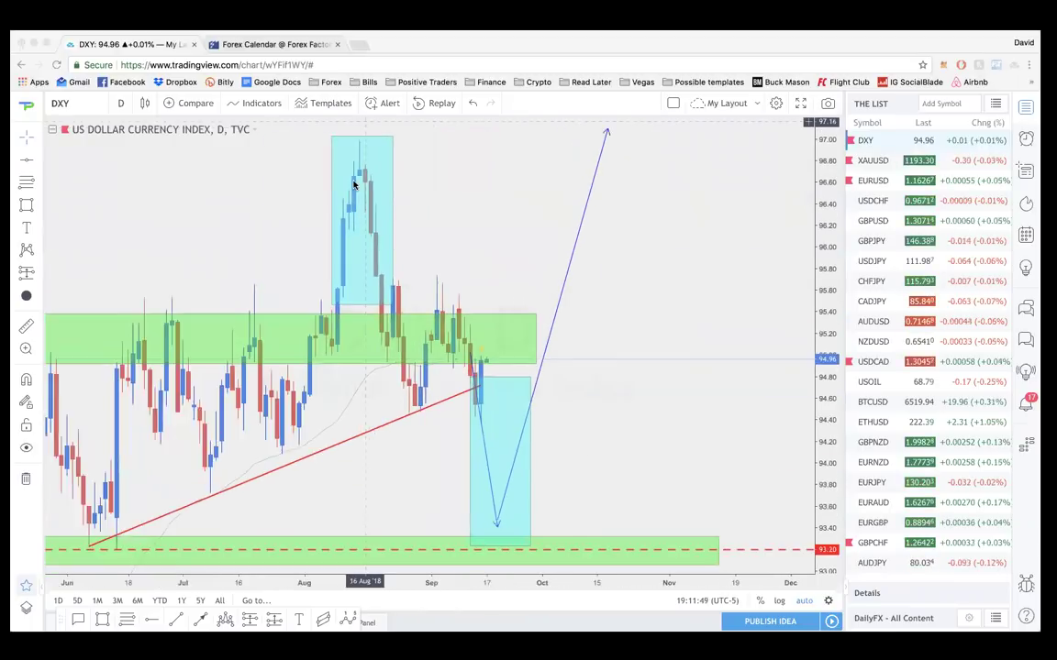
scroll(354, 183, "down", 5)
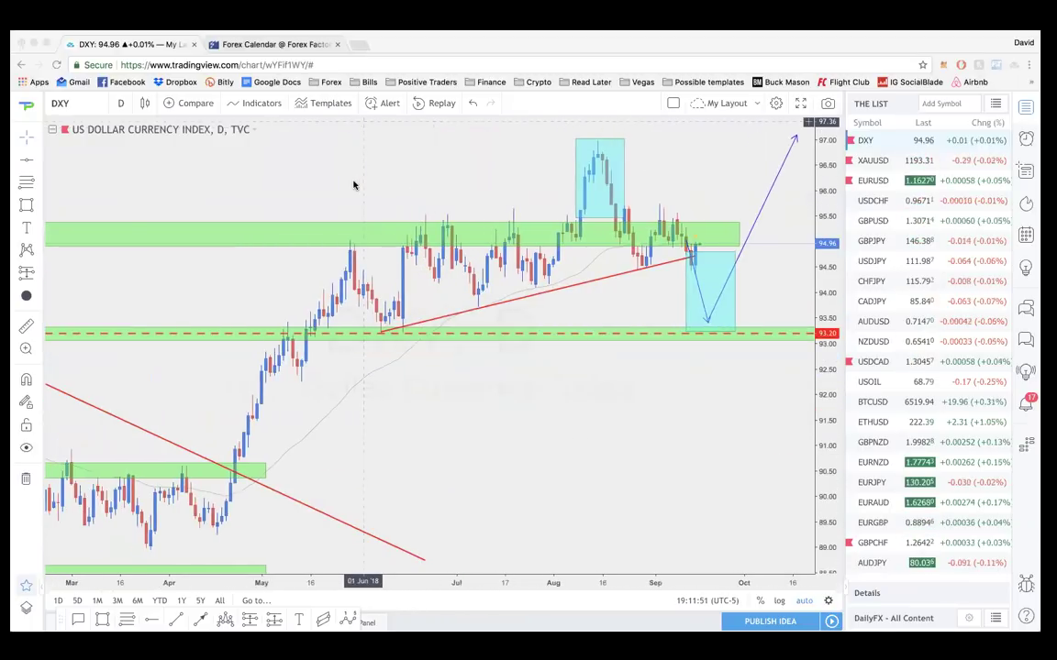
scroll(354, 184, "up", 3)
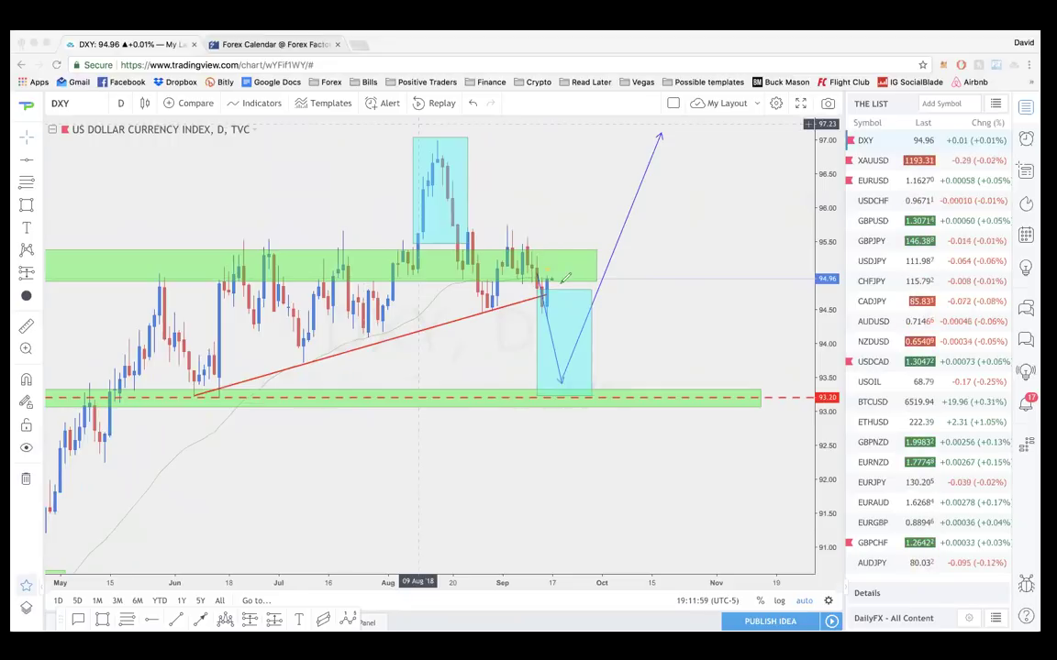
mouse_move(548, 278)
left_mouse_down()
mouse_move(550, 308)
mouse_move(549, 278)
left_mouse_up()
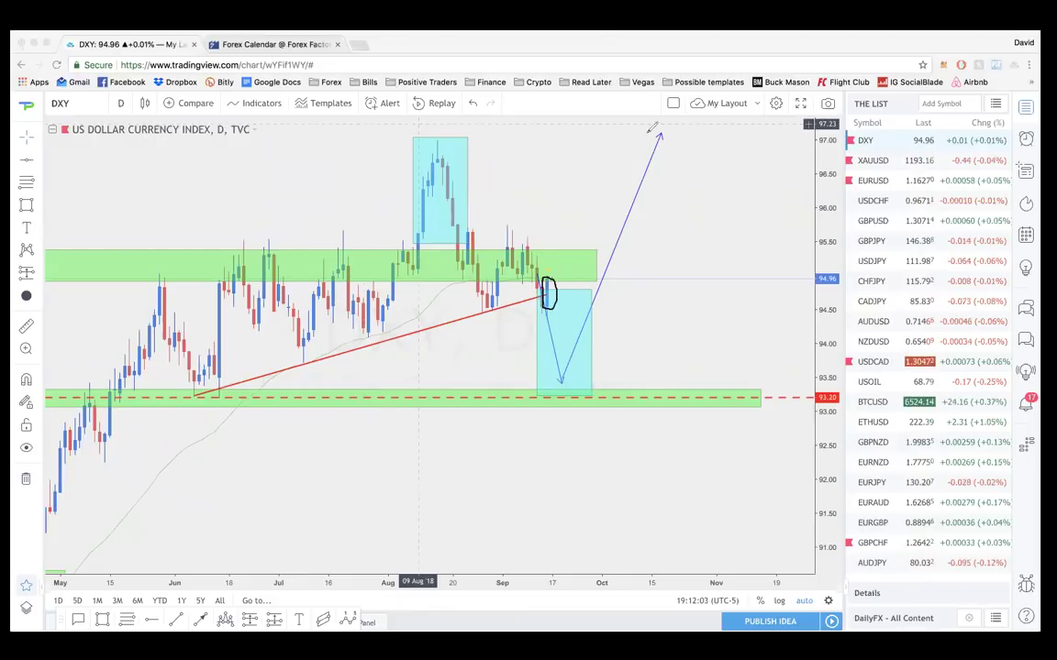
key("ctrl+z")
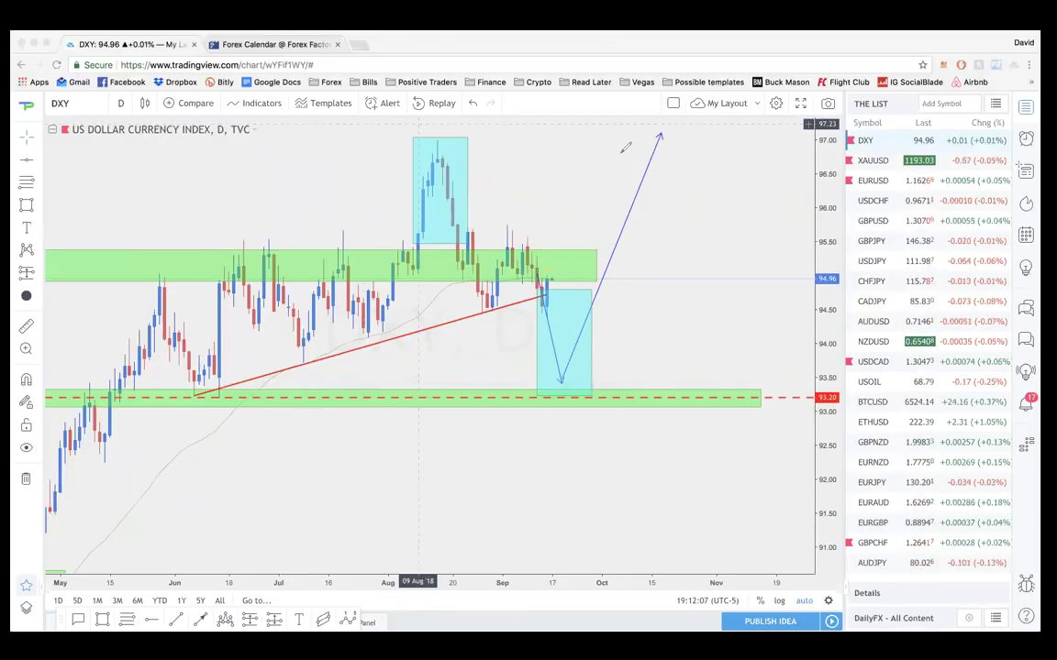
- Draw a freehand arrow rising from the September blue box to above 97.00, underline the mid-September low, and clear the markup
mouse_move(592, 376)
left_mouse_down()
mouse_move(769, 203)
mouse_move(791, 136)
mouse_move(773, 152)
mouse_move(803, 126)
left_mouse_up()
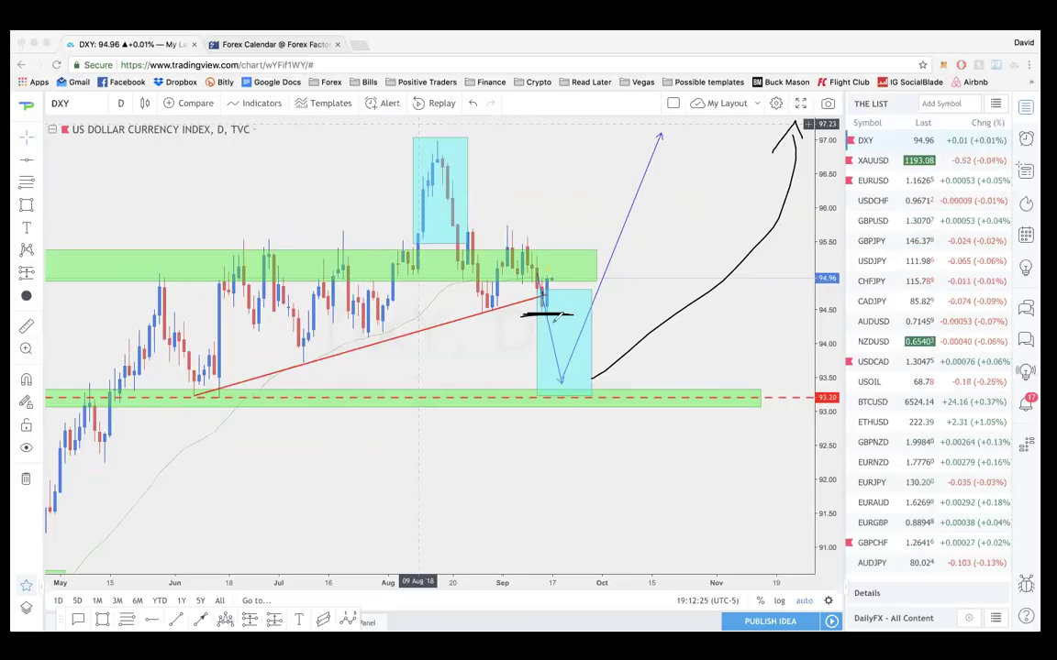
mouse_move(543, 294)
left_mouse_down()
mouse_move(561, 374)
mouse_move(665, 145)
left_mouse_up()
key("Escape")
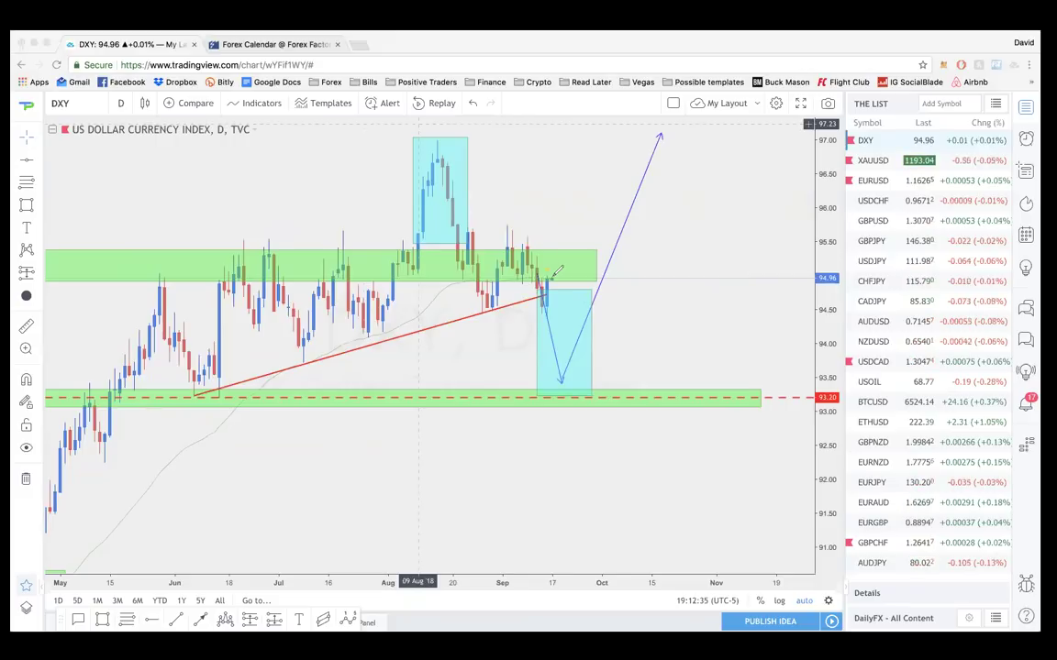
- Sketch a short rise from the current price to about 95.50 and outline the August peak and its decline in freehand
left_click_drag(553, 278, 573, 229)
mouse_move(469, 136)
left_mouse_down()
mouse_move(457, 130)
mouse_move(481, 303)
mouse_move(509, 202)
mouse_move(466, 128)
left_mouse_up()
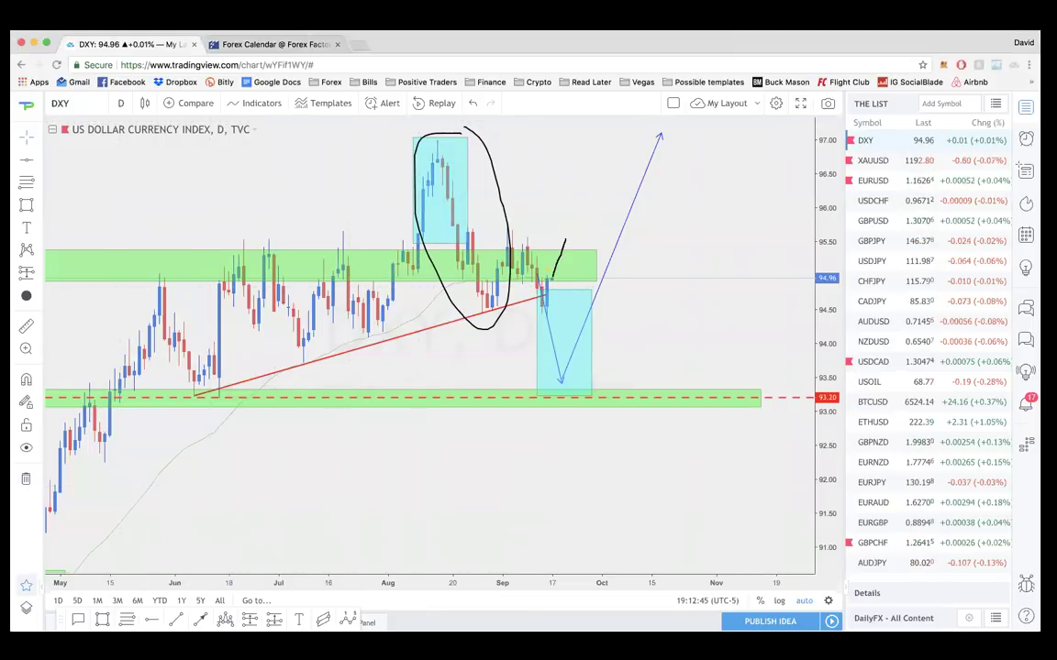
- Mark the 50% retracement of the August swing from 97.00 to 94.46 with a thin green rectangle, and delete the Fibonacci drawing
left_click(427, 140)
left_click(492, 312)
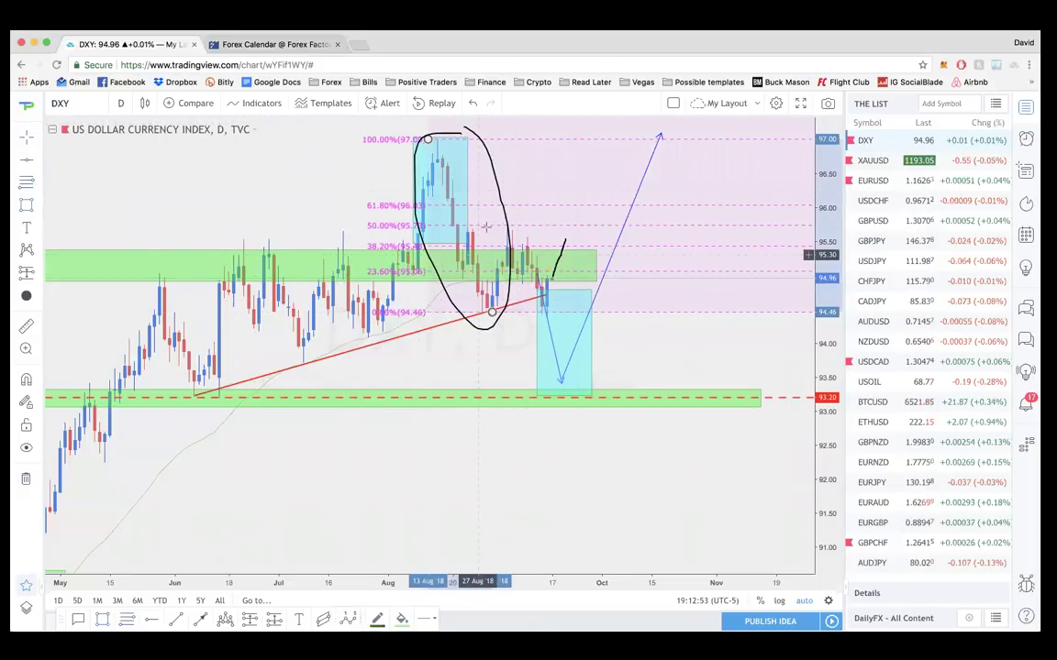
left_click_drag(501, 221, 600, 229)
double_click(626, 220)
key("Escape")
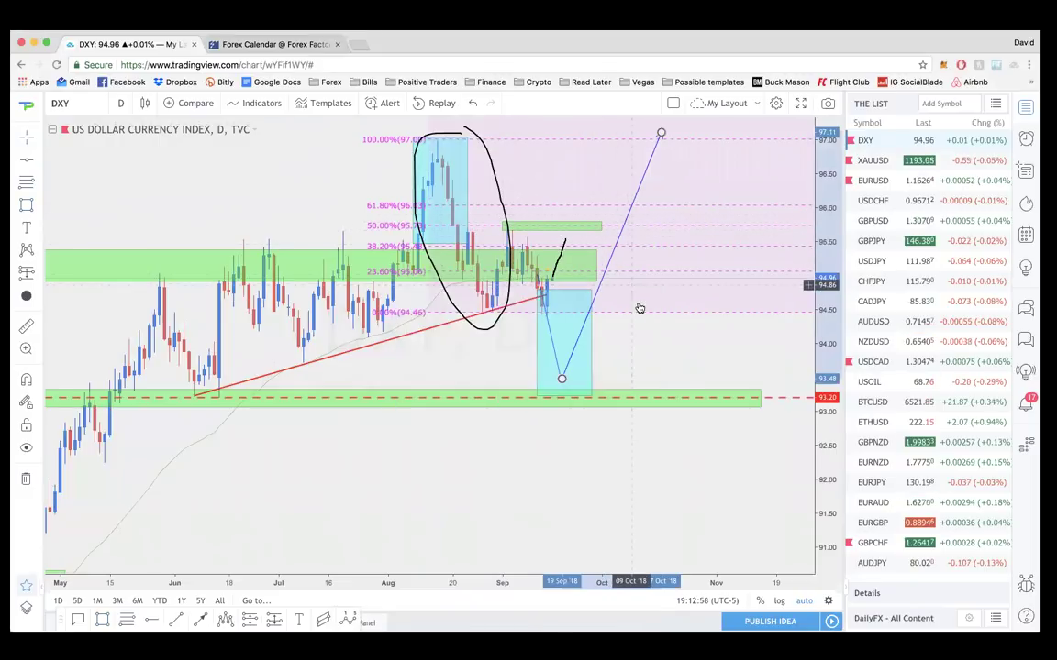
left_click(462, 223)
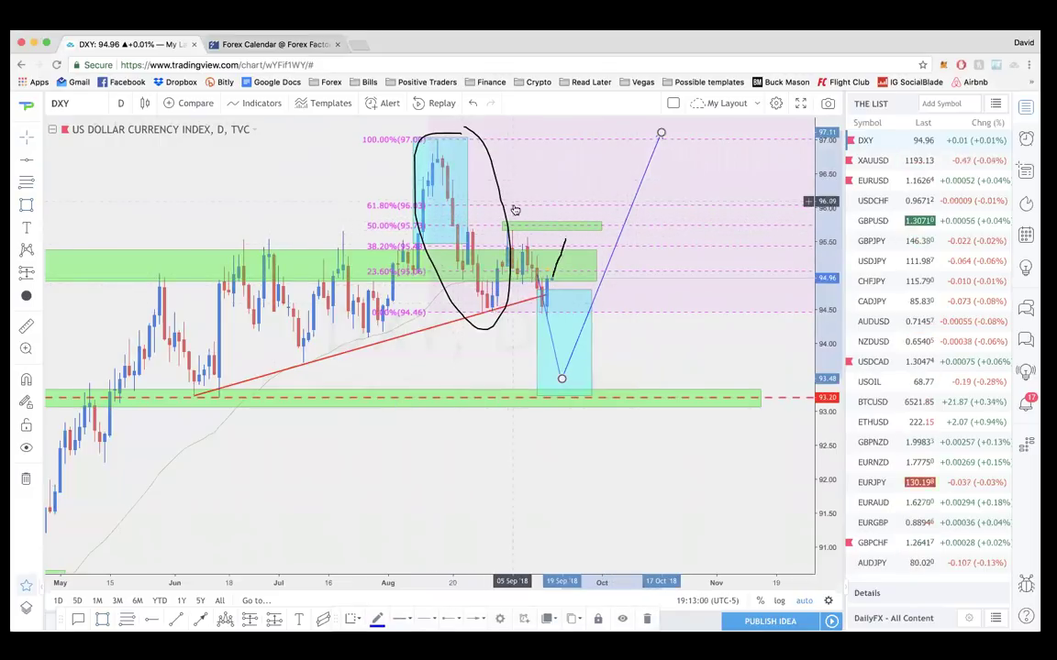
key("Delete")
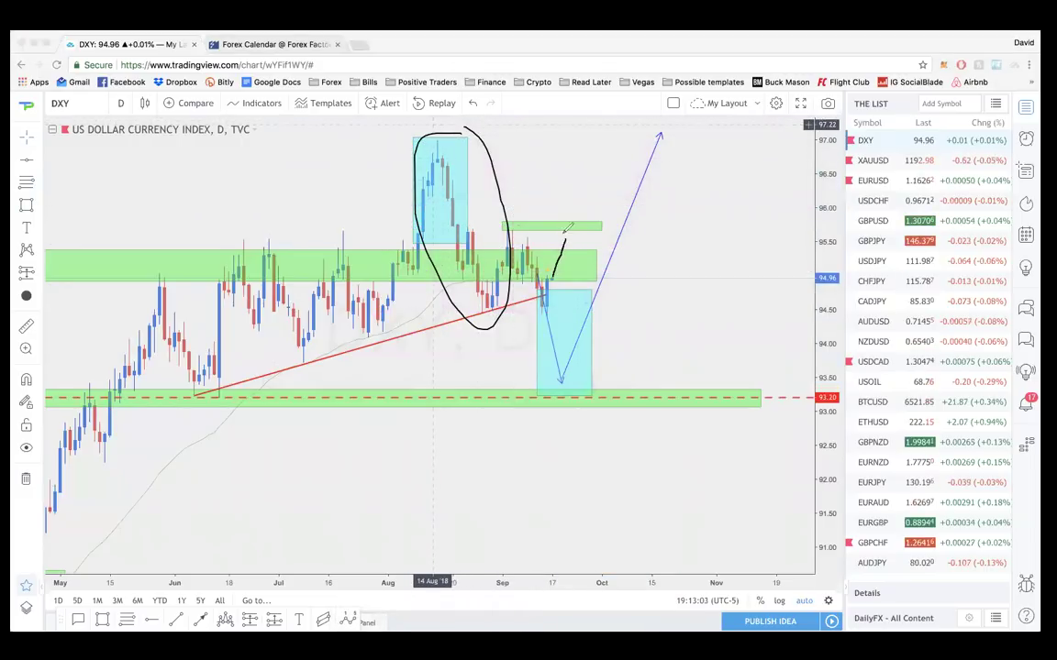
- Sketch a freehand arrow falling to the 93.20 zone, outline the projected swing around the September blue box, and clear all the markup
mouse_move(548, 279)
left_mouse_down()
mouse_move(541, 330)
mouse_move(606, 395)
left_mouse_up()
left_click_drag(608, 264, 569, 250)
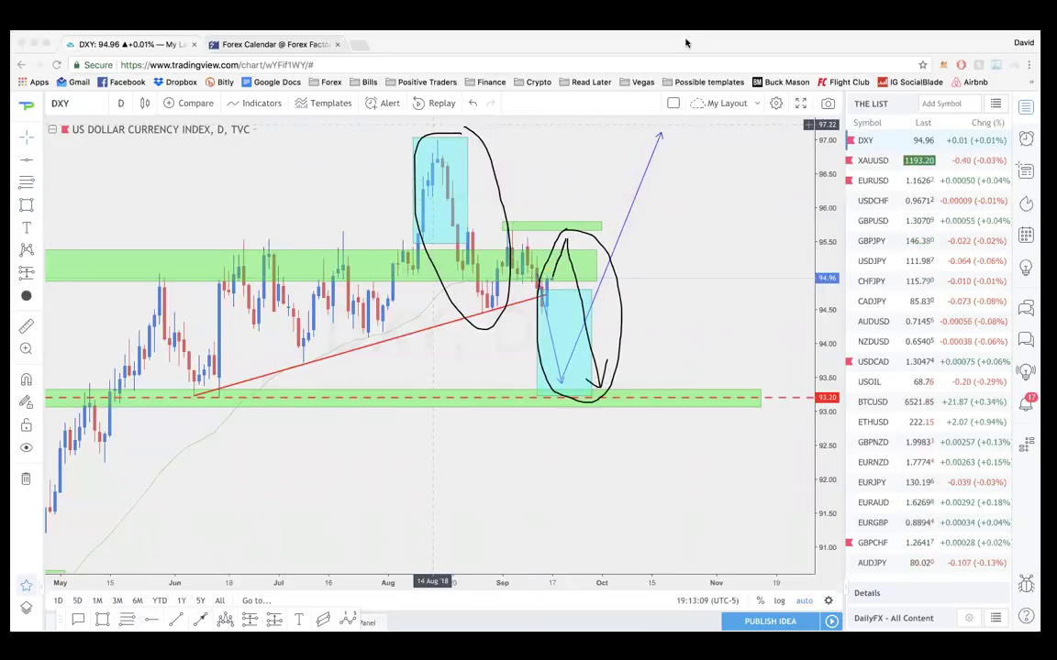
key("ctrl+z")
key("ctrl+z")
key("ctrl+z")
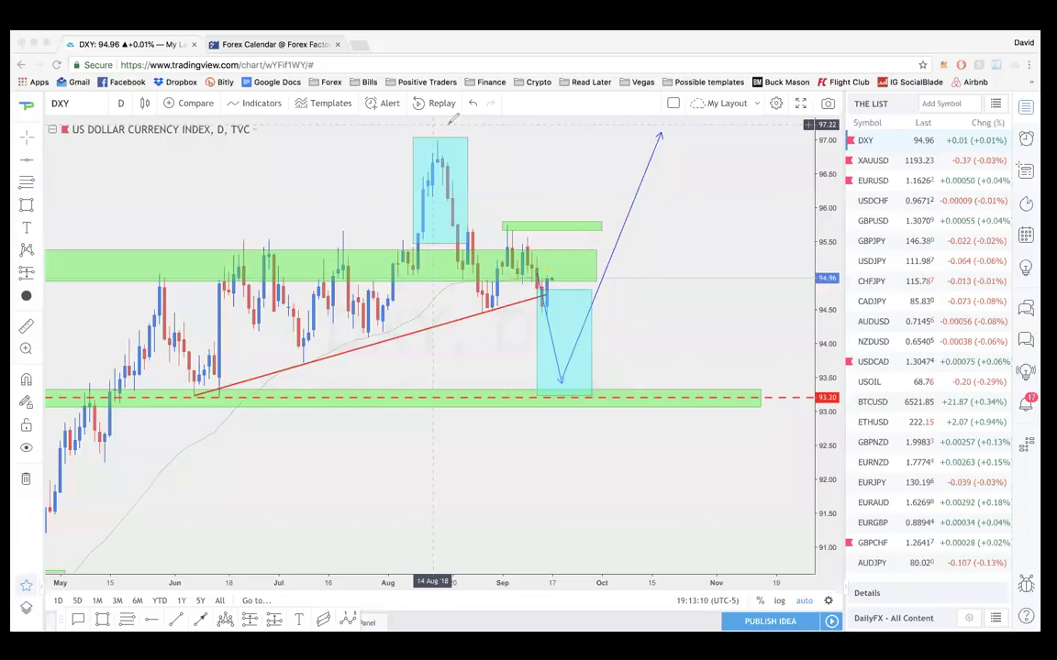
- Open the gold (XAUUSD) daily chart and examine its price action around the 1200.00 level
left_click(899, 159)
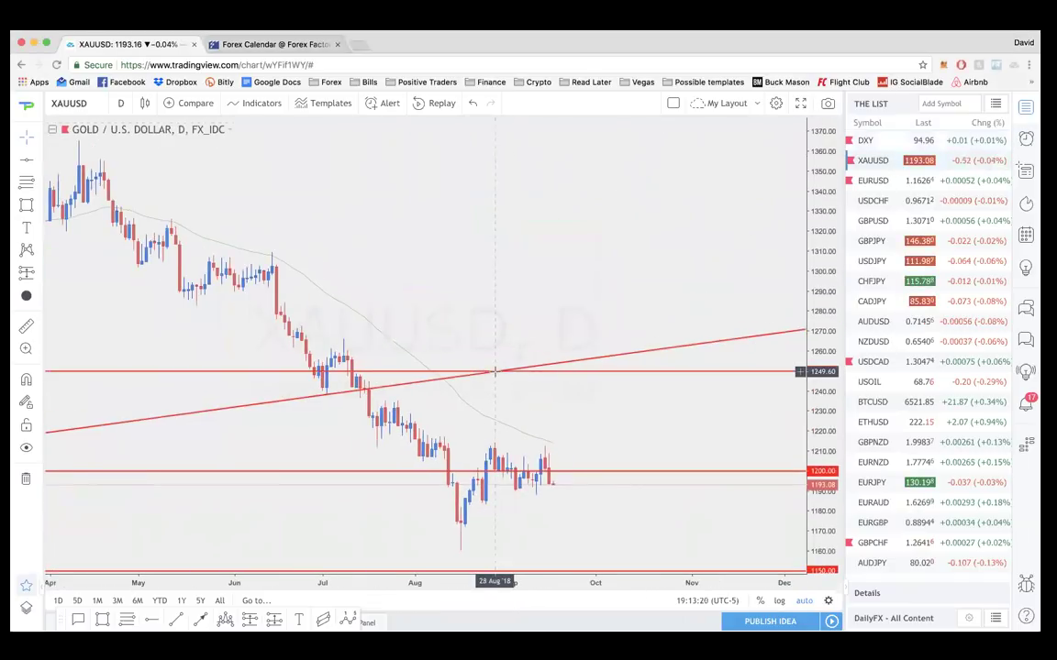
scroll(494, 371, "up", 2)
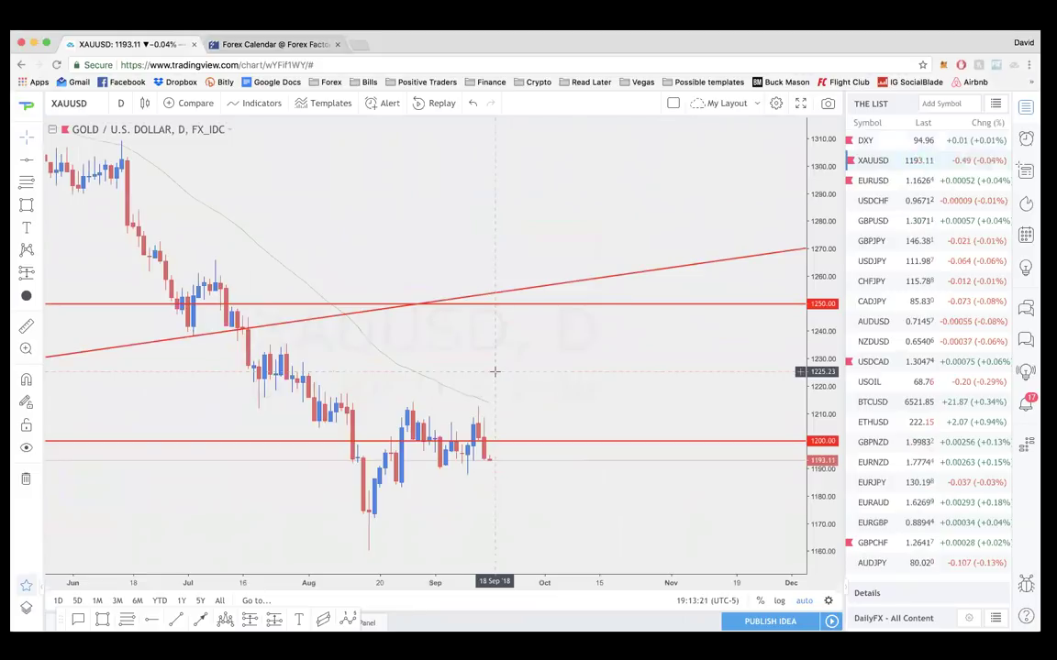
scroll(494, 372, "down", 2)
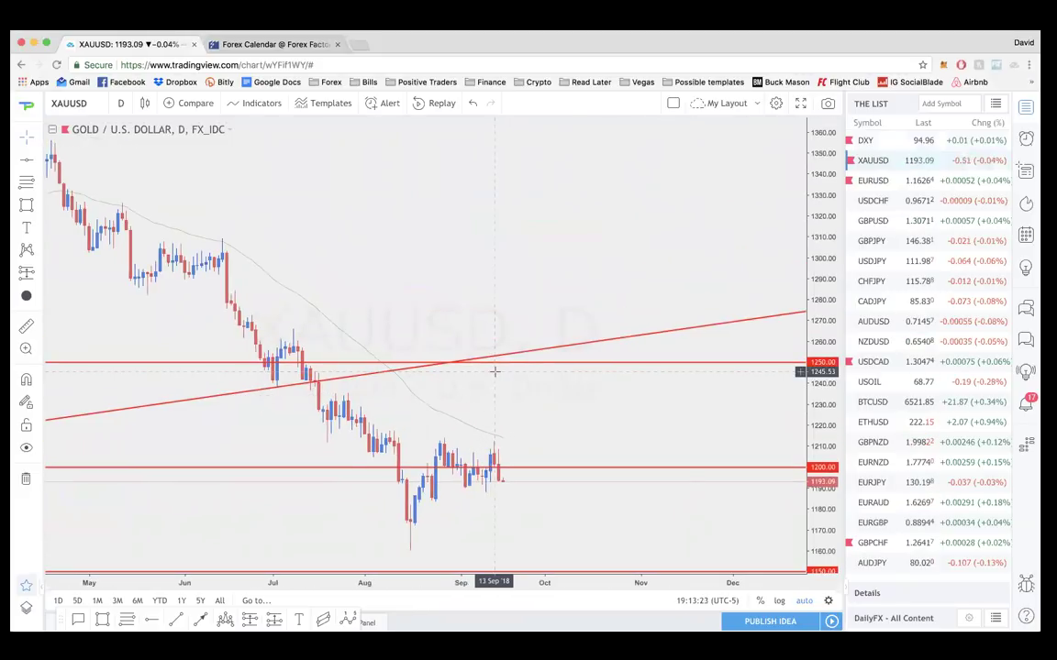
scroll(494, 372, "down", 2)
- Compare the EURUSD and DXY daily charts with their drawings shown, alternating between the two symbols
left_click(874, 180)
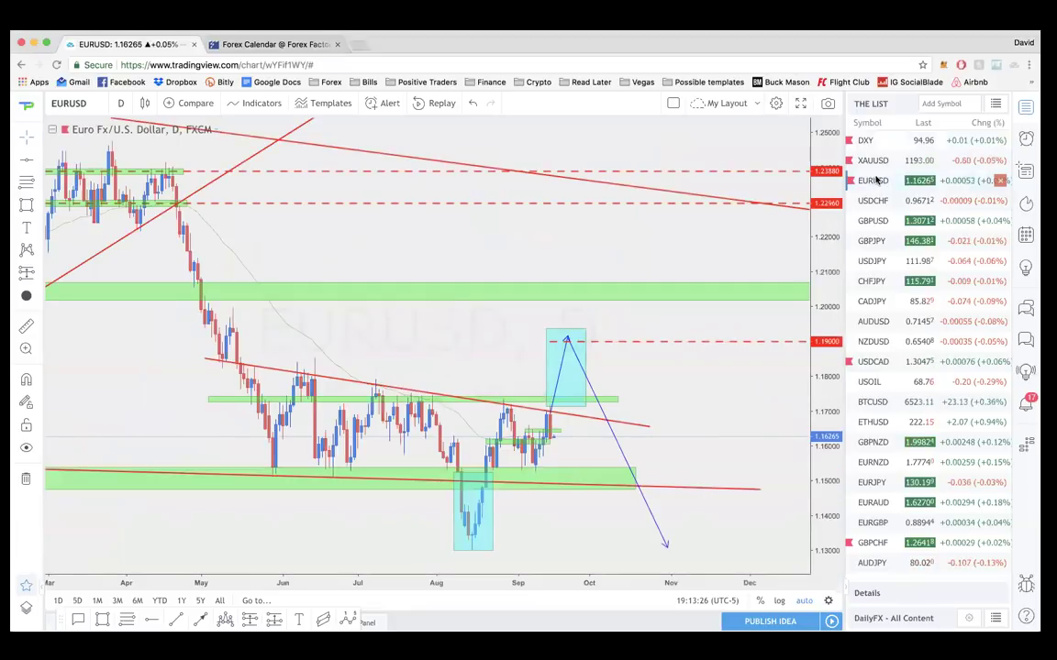
left_click(899, 138)
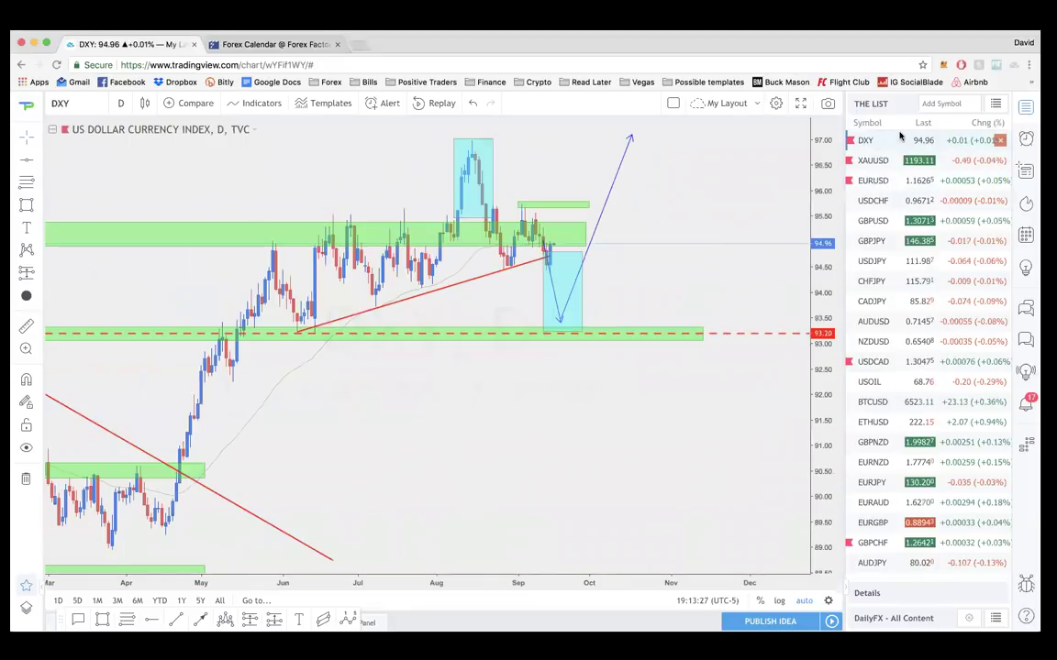
left_click(877, 182)
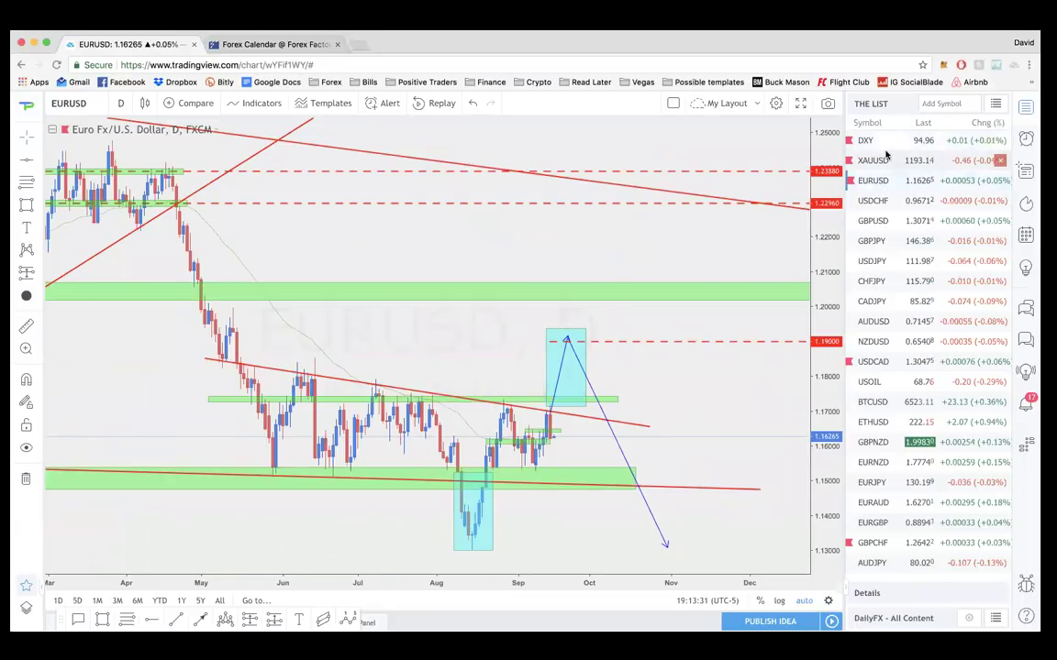
scroll(596, 438, "down", 1)
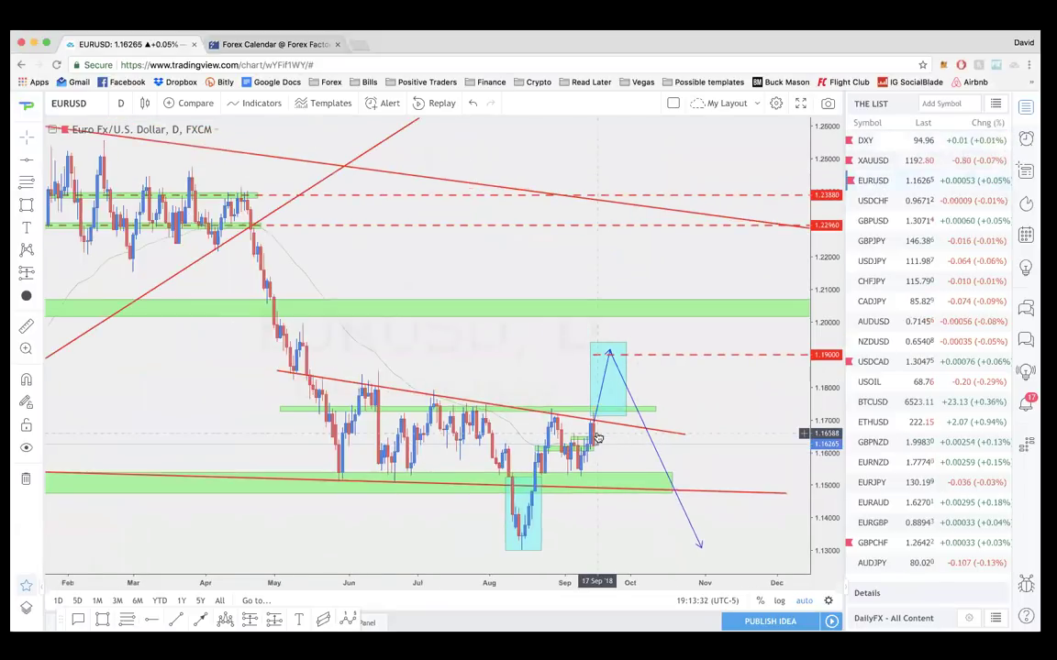
left_click(881, 142)
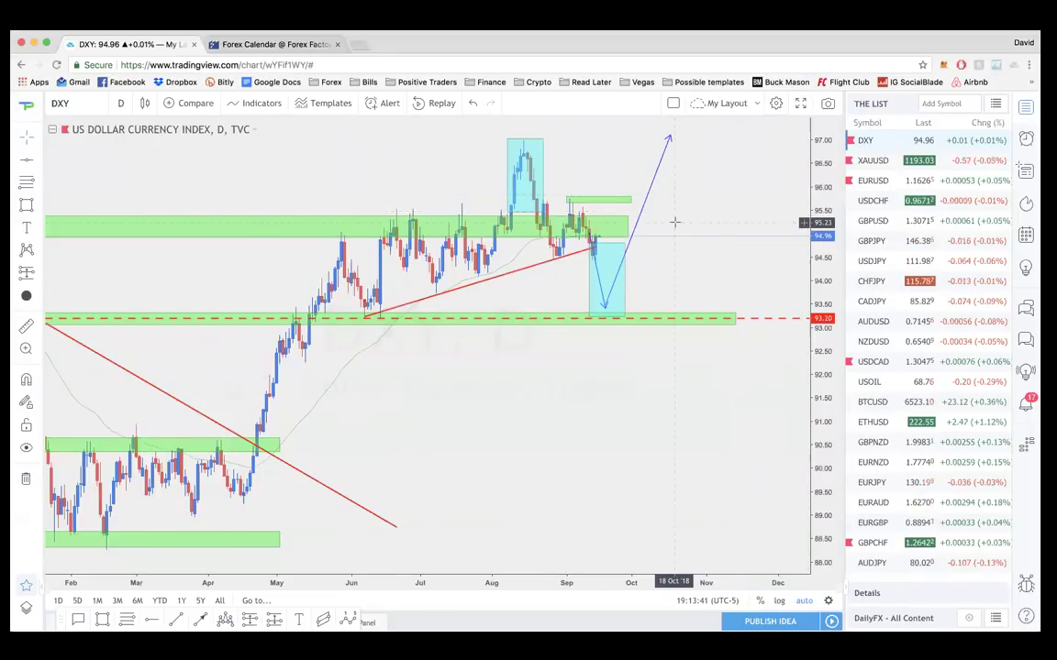
scroll(674, 222, "up", 2)
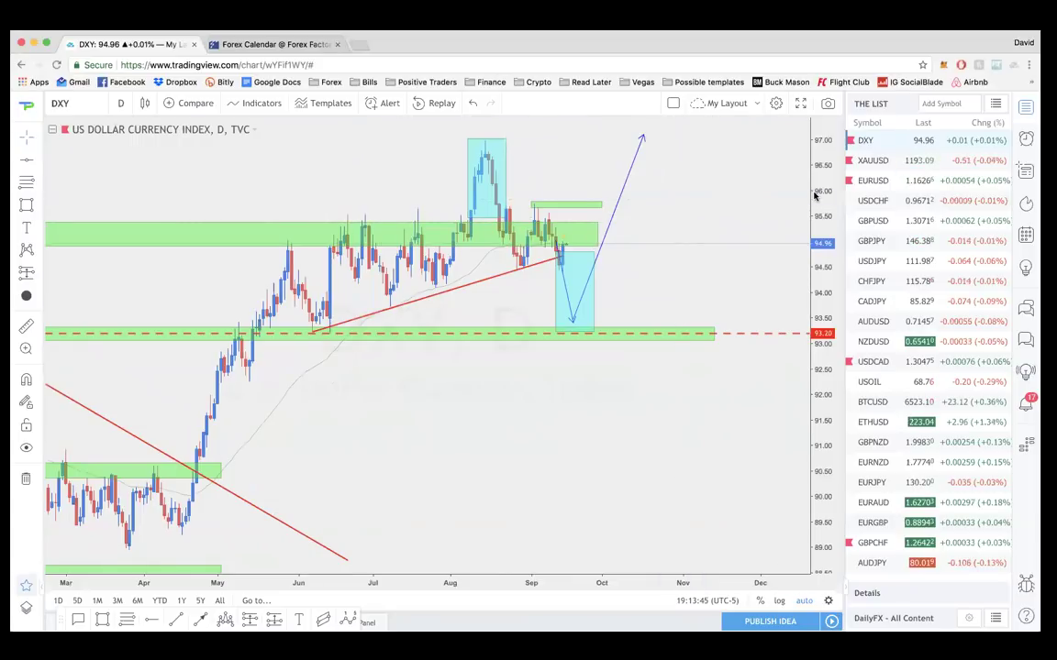
left_click(917, 182)
left_click(918, 143)
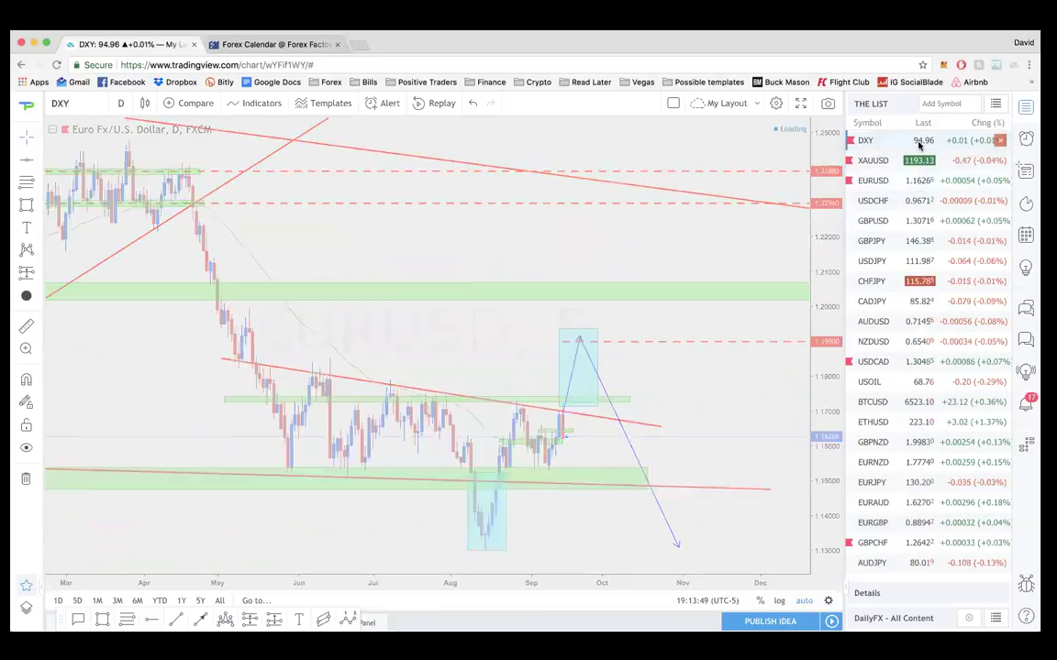
- Compare the DXY and EURUSD daily charts with all drawings hidden, and show the drawings again on DXY
left_click(25, 448)
left_click(895, 181)
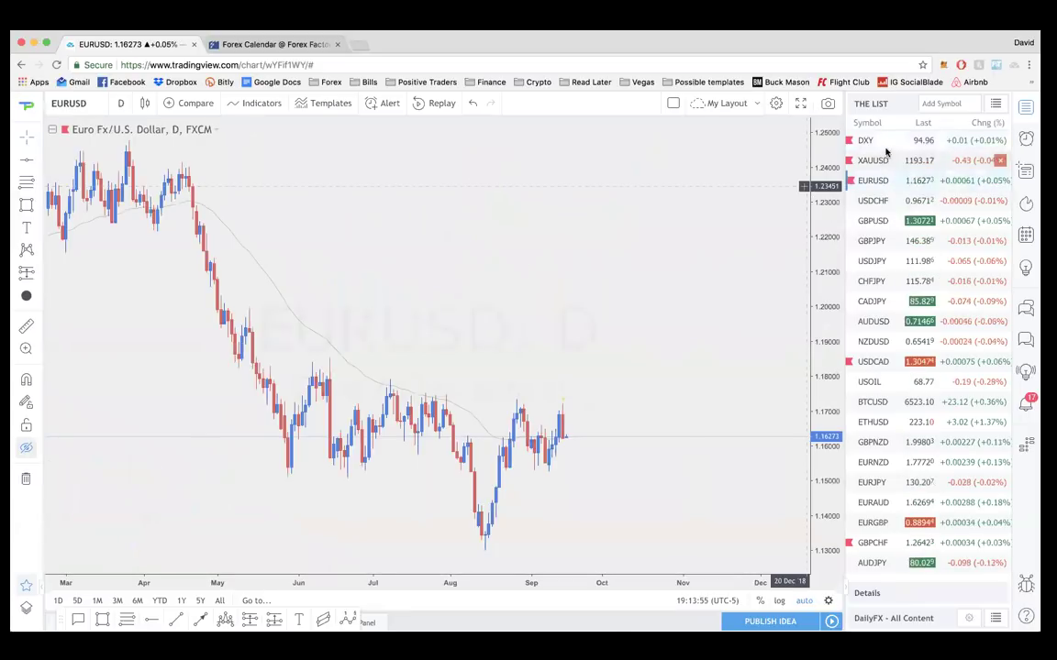
left_click(888, 143)
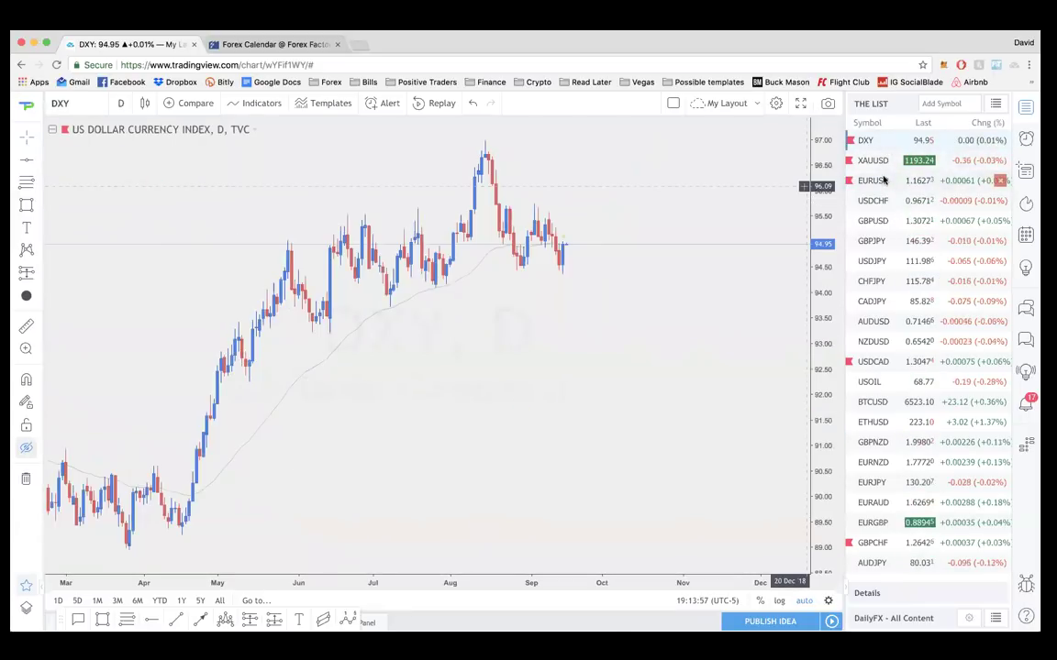
left_click(884, 180)
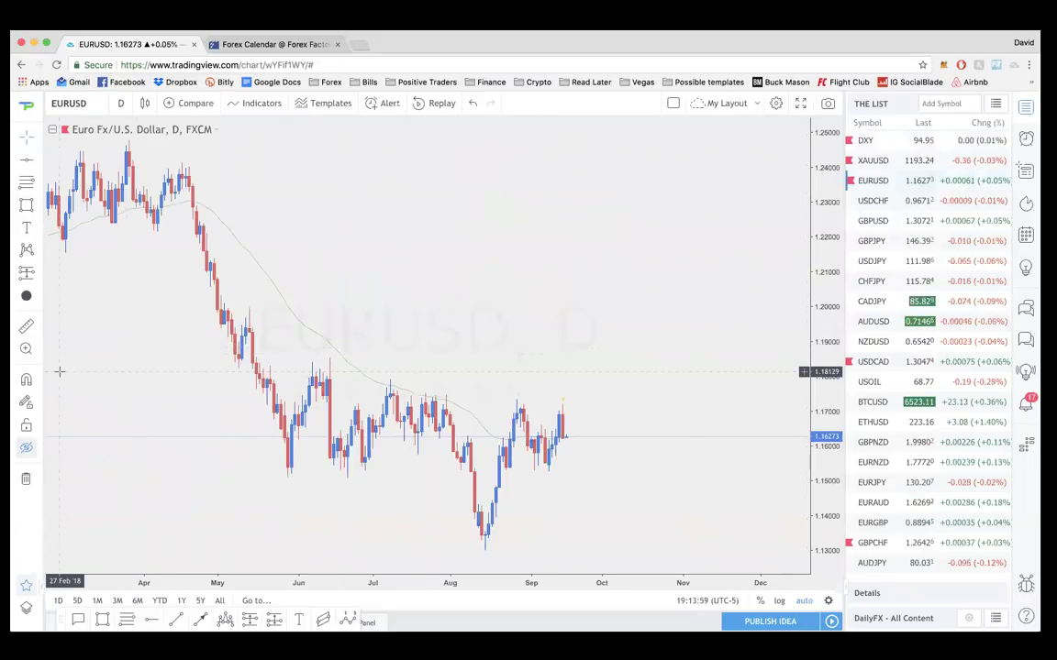
left_click(865, 143)
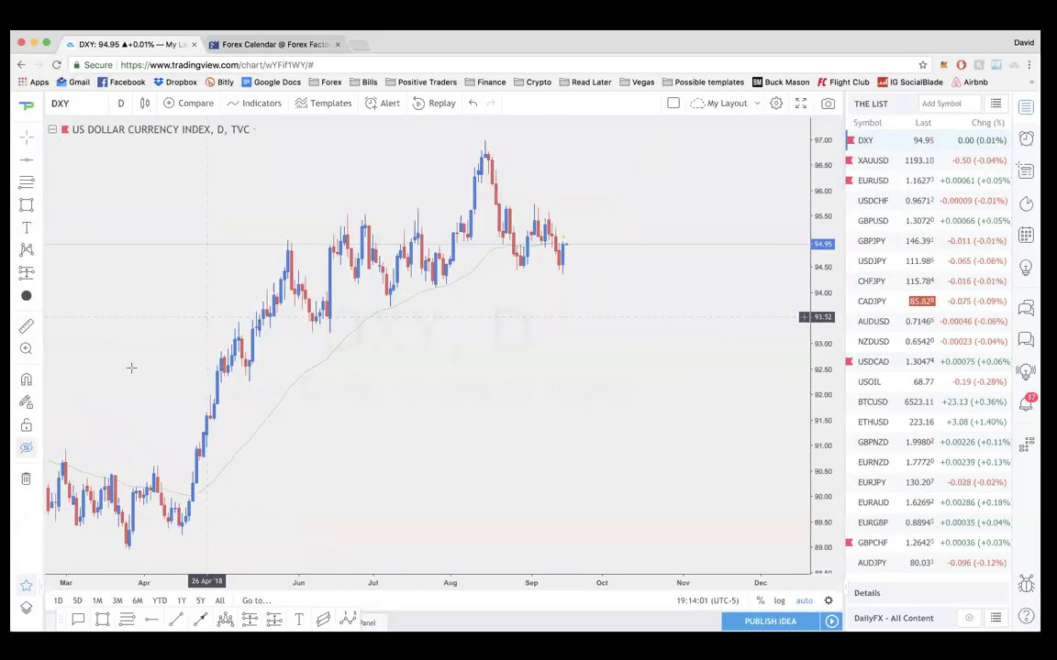
left_click(25, 447)
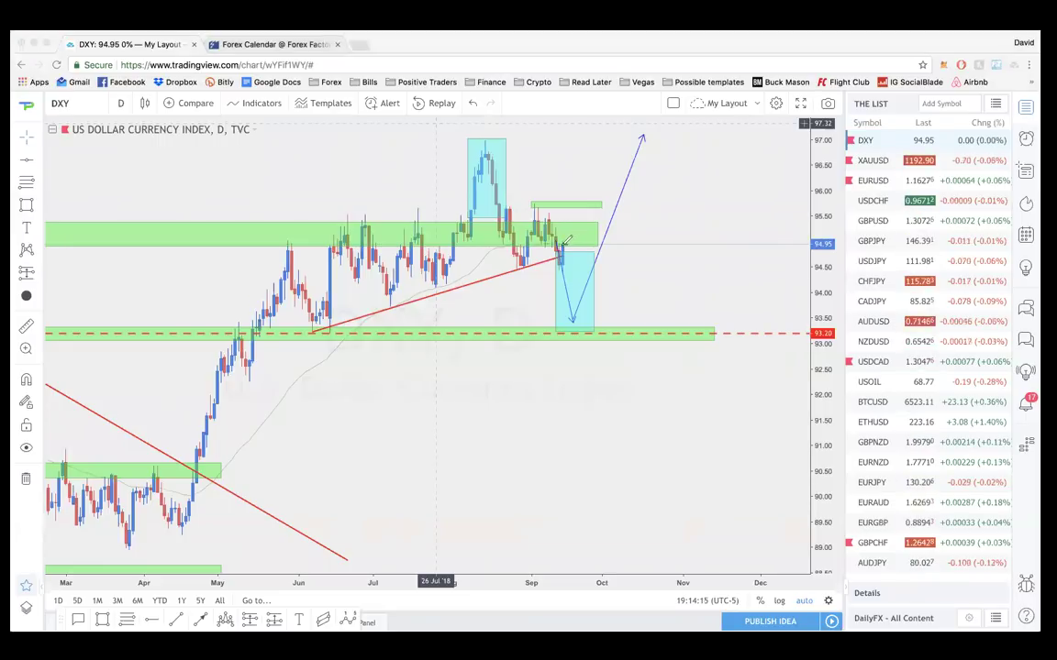
- Sketch a freehand projection from the mid-September DXY candle to above 97.00, and clear the markup
mouse_move(564, 266)
left_mouse_down()
mouse_move(578, 321)
mouse_move(649, 137)
mouse_move(674, 115)
left_mouse_up()
key("super+z")
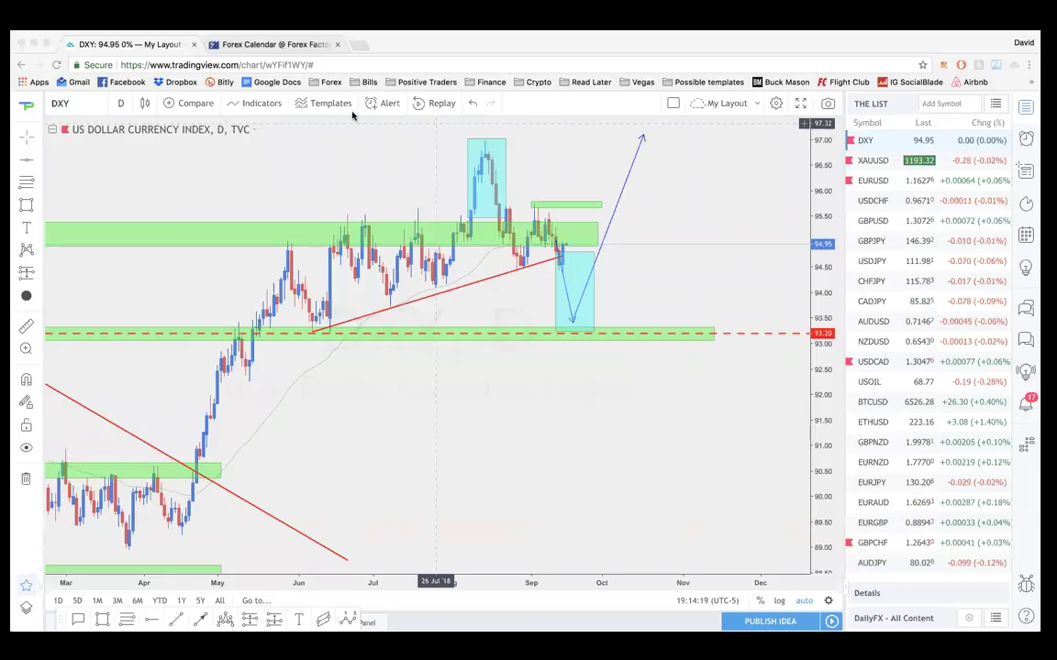
- Open the EURUSD daily chart after a brief look at XAUUSD, circle the projected price path freehand, and clear the markup
left_click(876, 160)
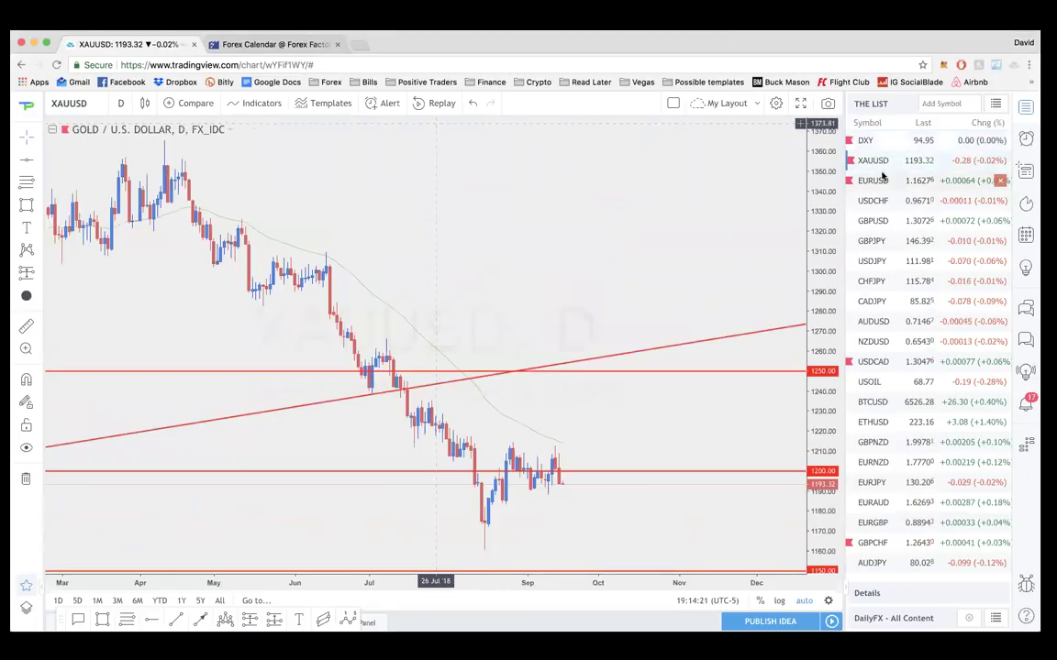
left_click(878, 179)
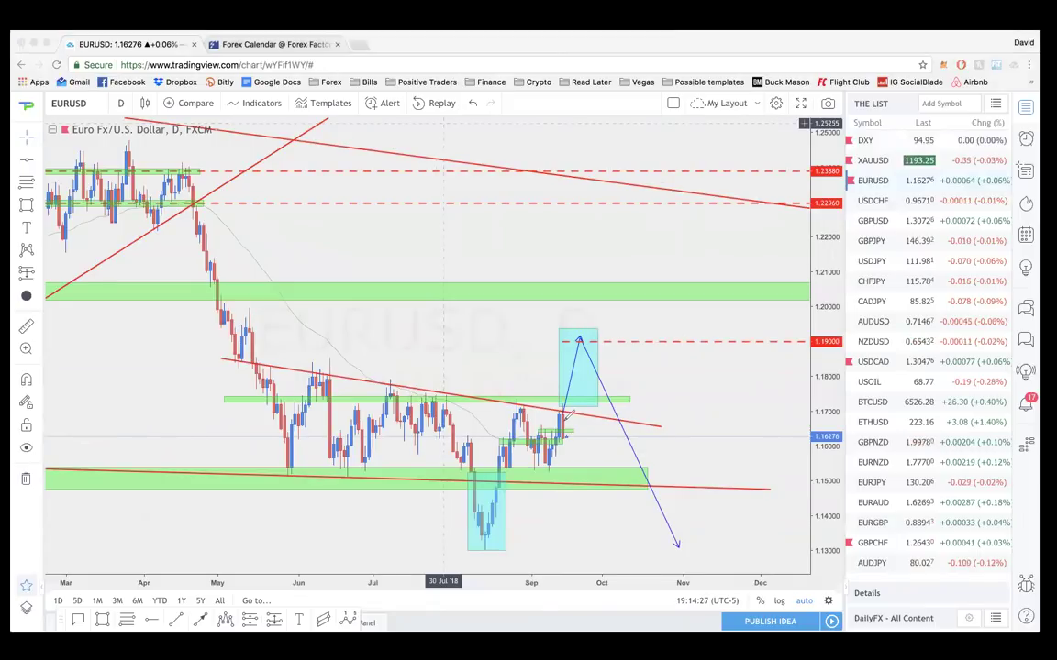
mouse_move(566, 339)
left_mouse_down()
mouse_move(561, 477)
mouse_move(677, 357)
left_mouse_up()
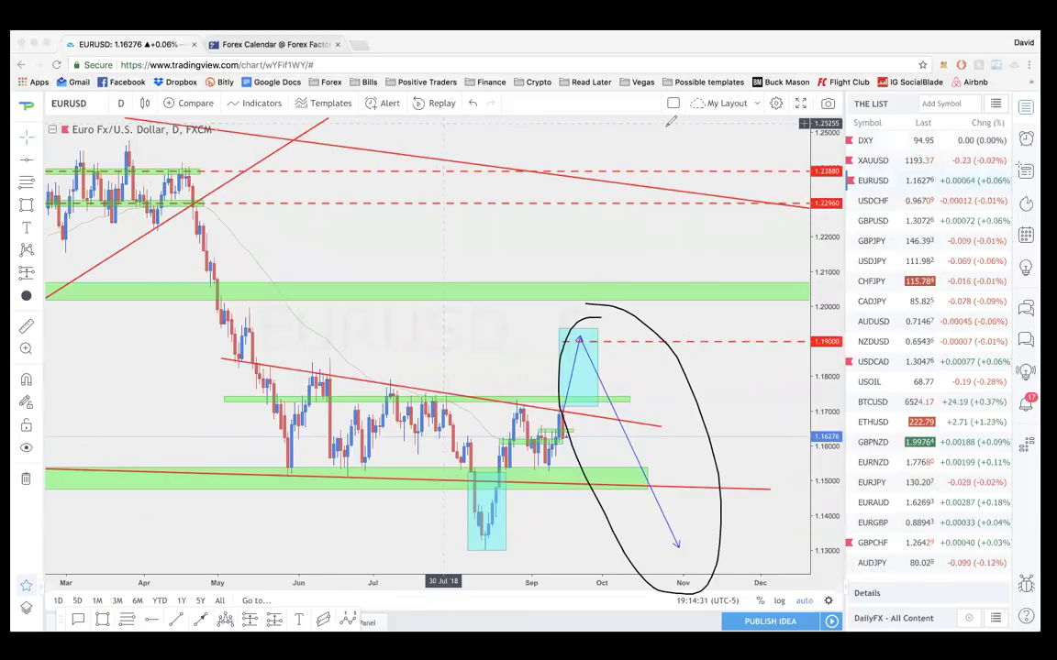
key("ctrl+z")
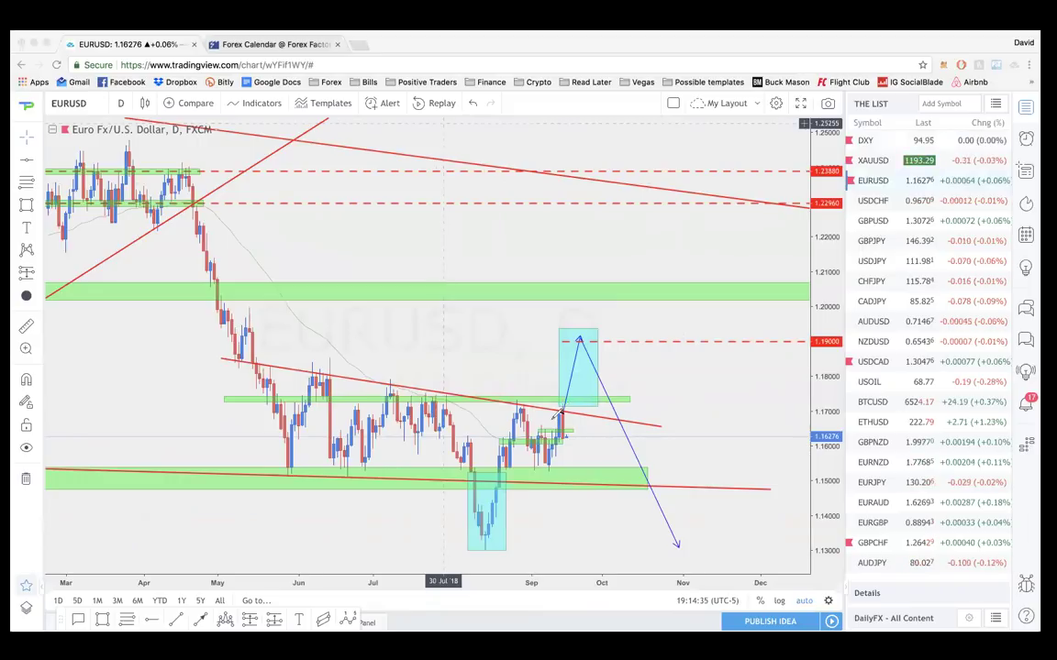
- Circle the mid-September EURUSD candles and trace the descending trendline above them freehand, and clear both strokes
mouse_move(555, 417)
left_mouse_down()
mouse_move(563, 442)
mouse_move(575, 424)
mouse_move(558, 414)
left_mouse_up()
left_click_drag(223, 357, 450, 382)
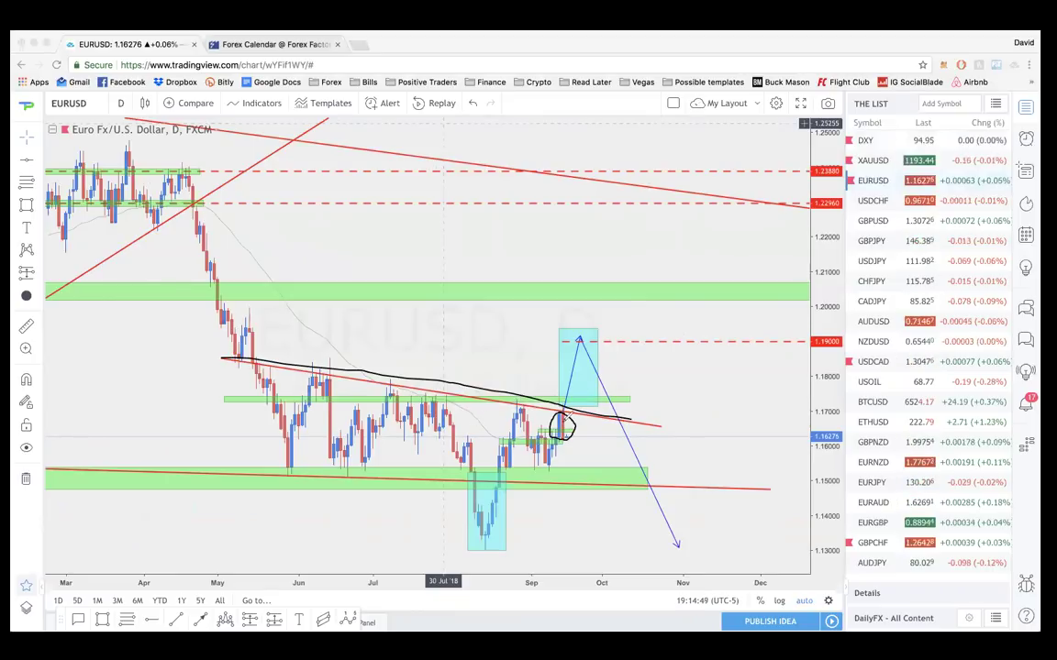
key("ctrl+z")
key("ctrl+z")
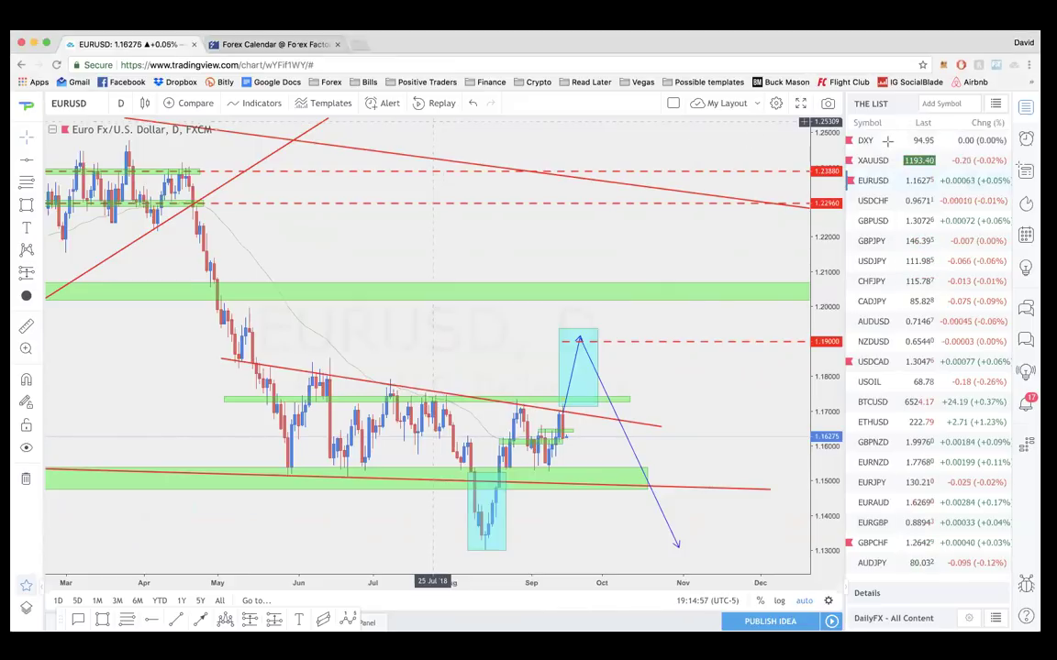
- Compare the recent candles and projected price paths on the EURUSD and DXY daily charts, alternating between the two symbols
scroll(610, 443, "up", 5)
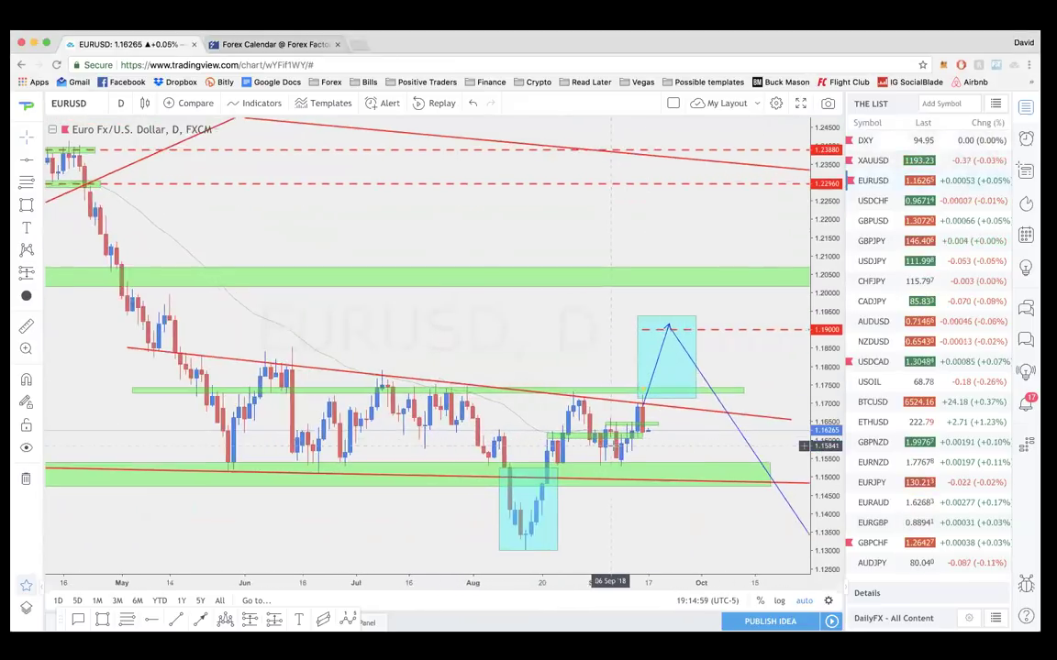
scroll(613, 446, "right", 2)
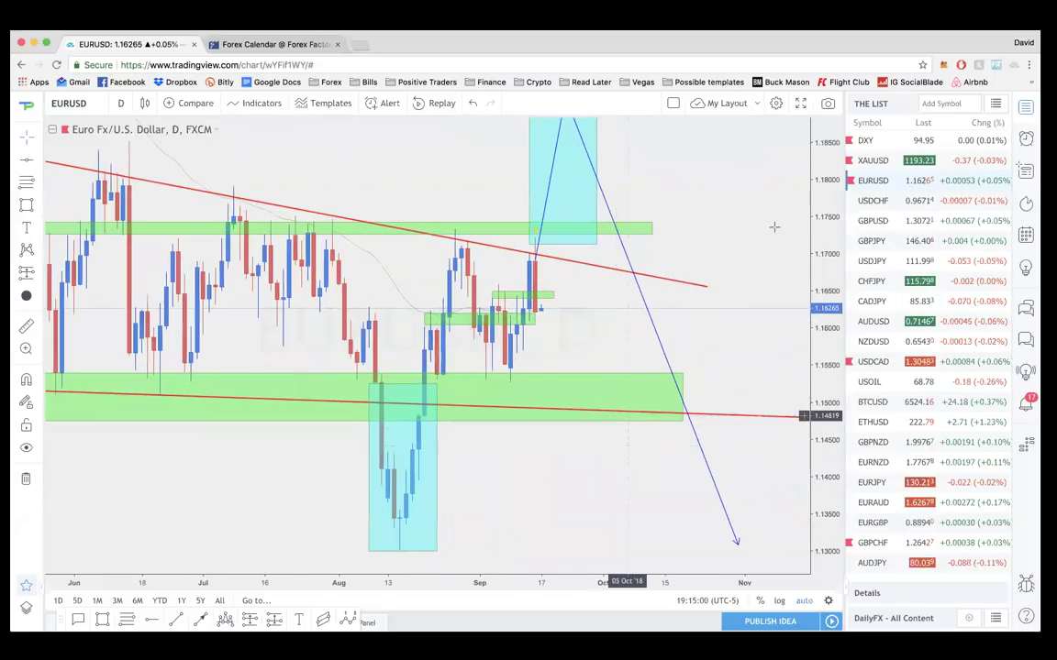
left_click(899, 145)
scroll(545, 273, "down", 4)
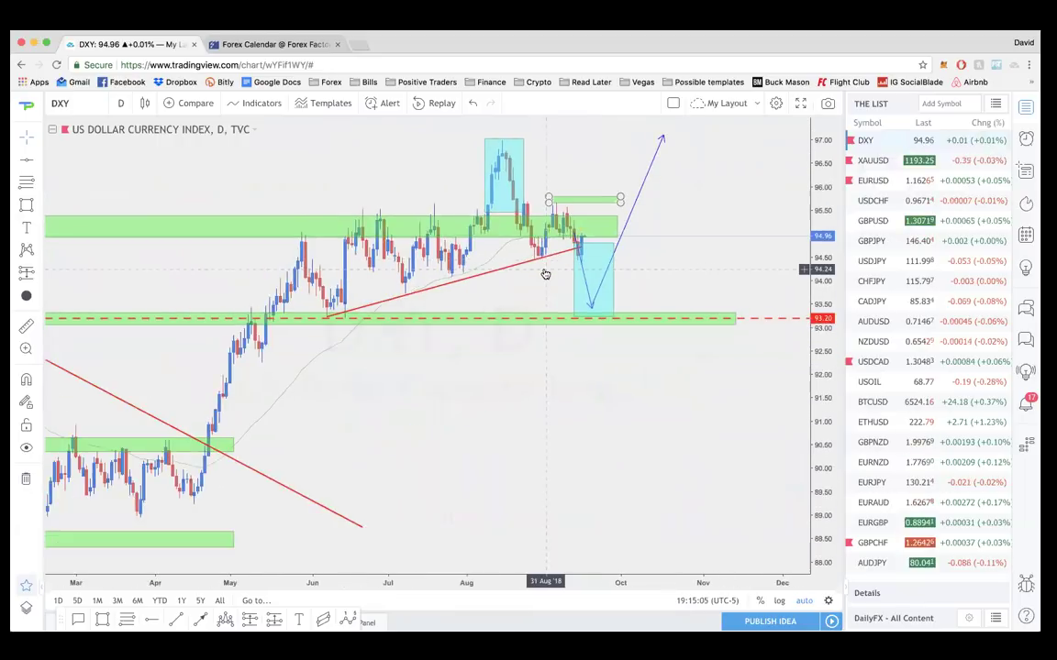
scroll(545, 273, "down", 5)
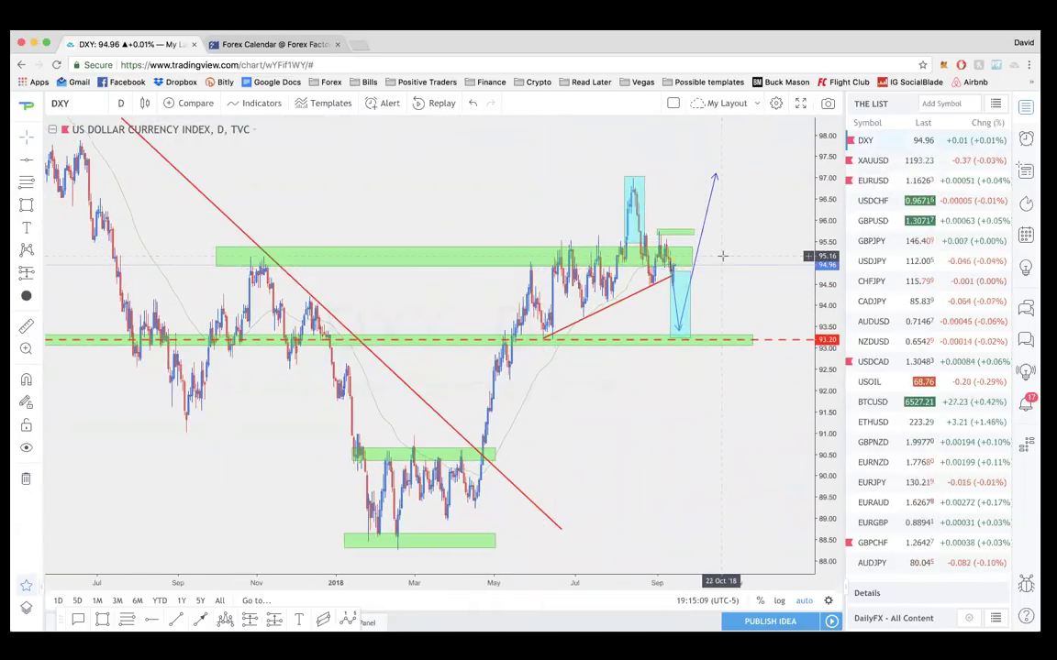
scroll(694, 245, "up", 2)
scroll(694, 230, "up", 2)
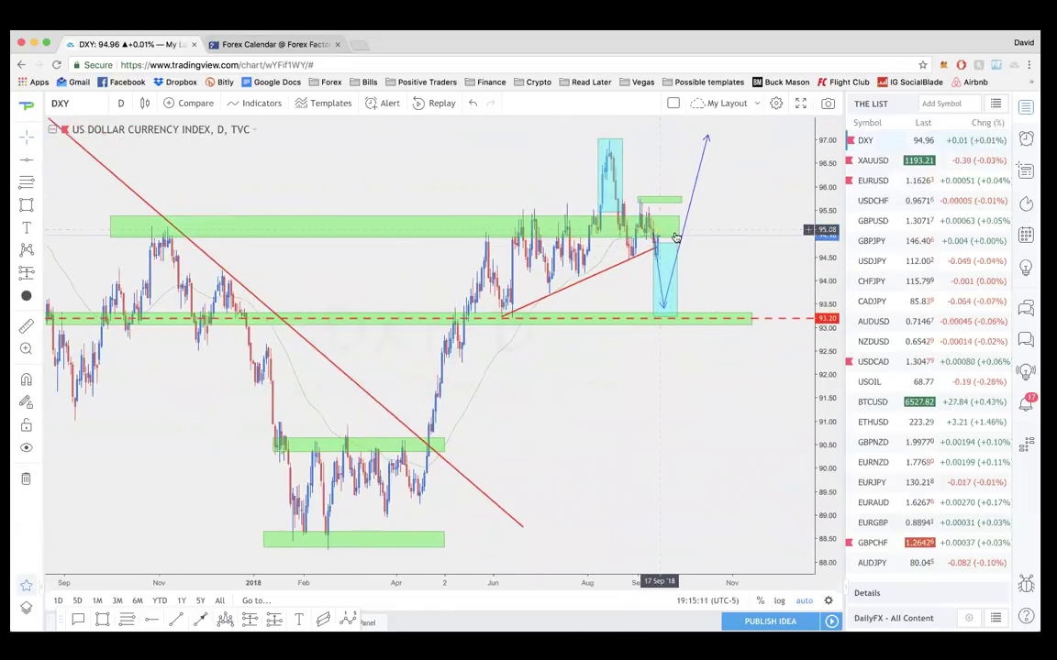
scroll(694, 229, "down", 3)
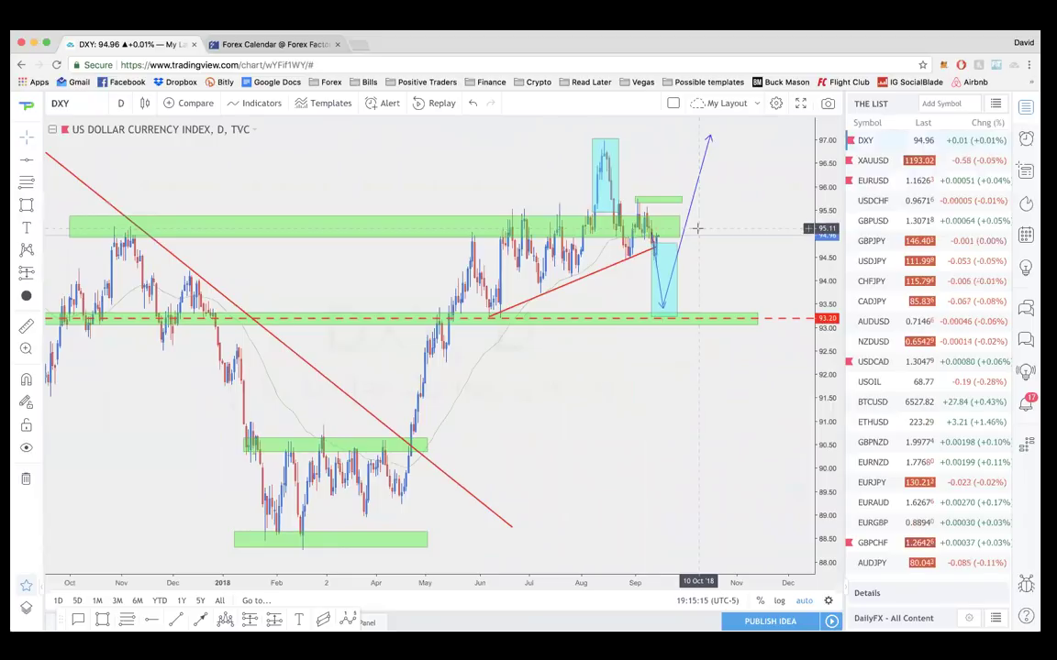
scroll(697, 227, "up", 2)
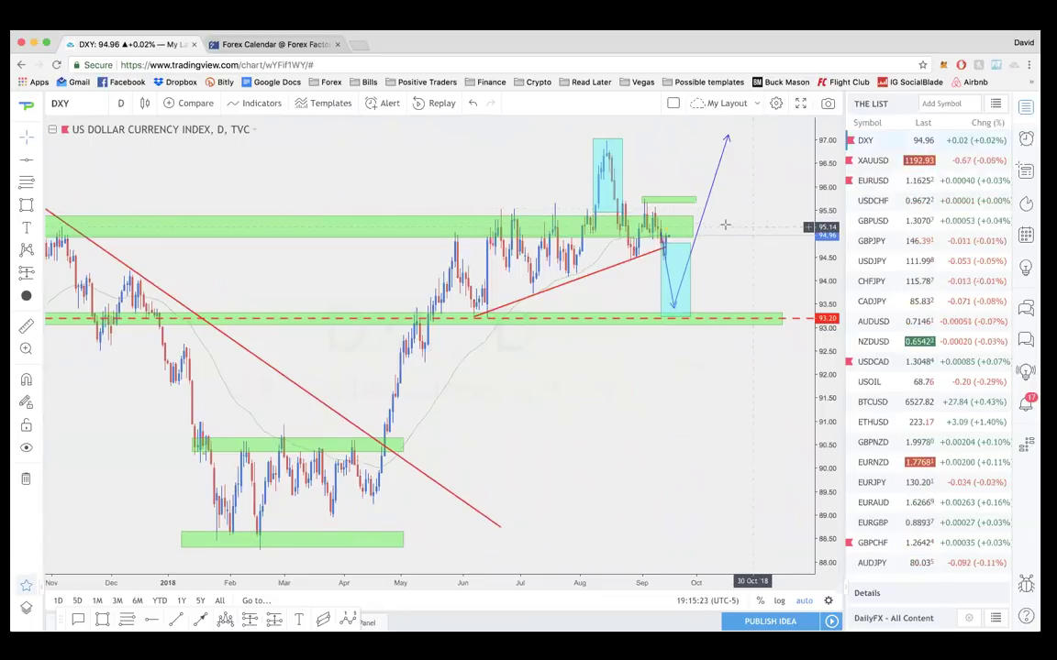
left_click(878, 182)
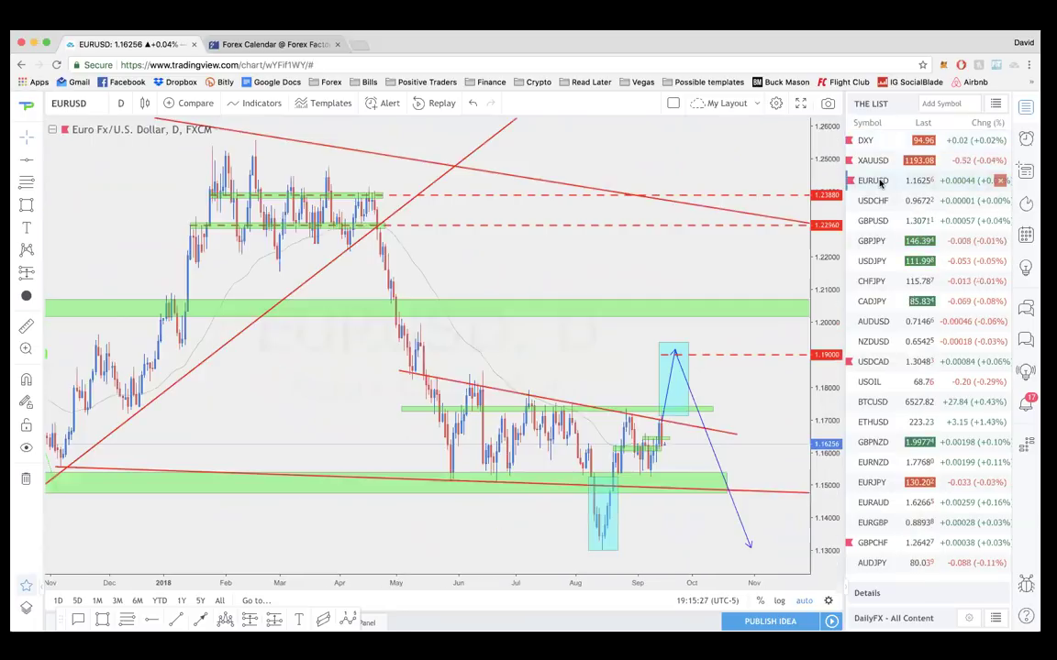
scroll(760, 316, "up", 5)
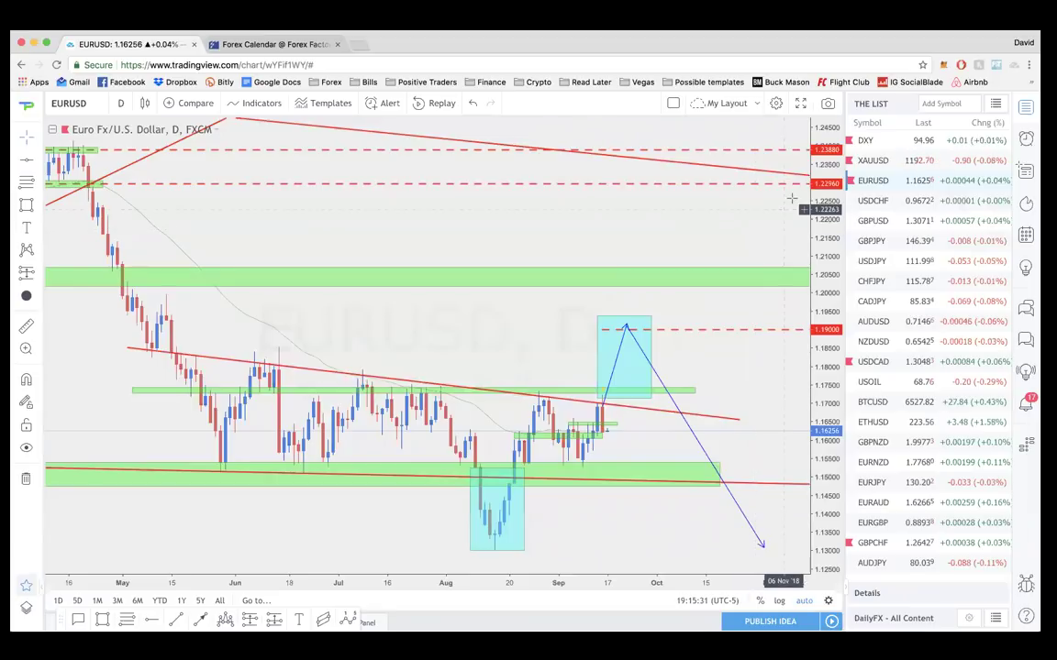
- Sketch a freehand drop on the DXY daily chart from the latest candle to about 93.50, and clear the markup
left_click(869, 140)
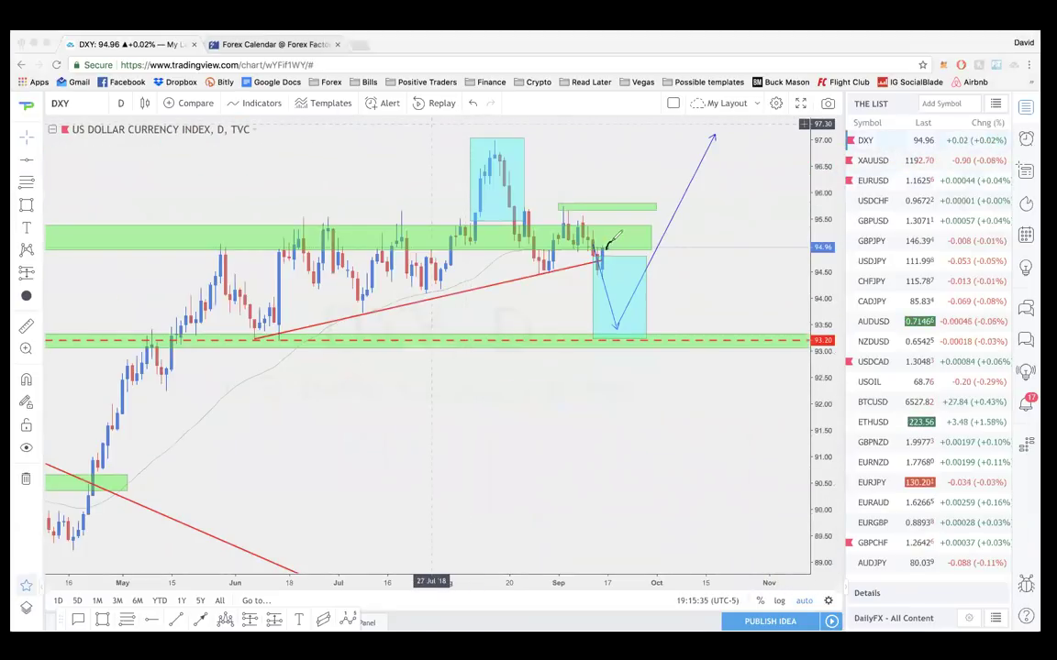
left_click_drag(605, 255, 616, 326)
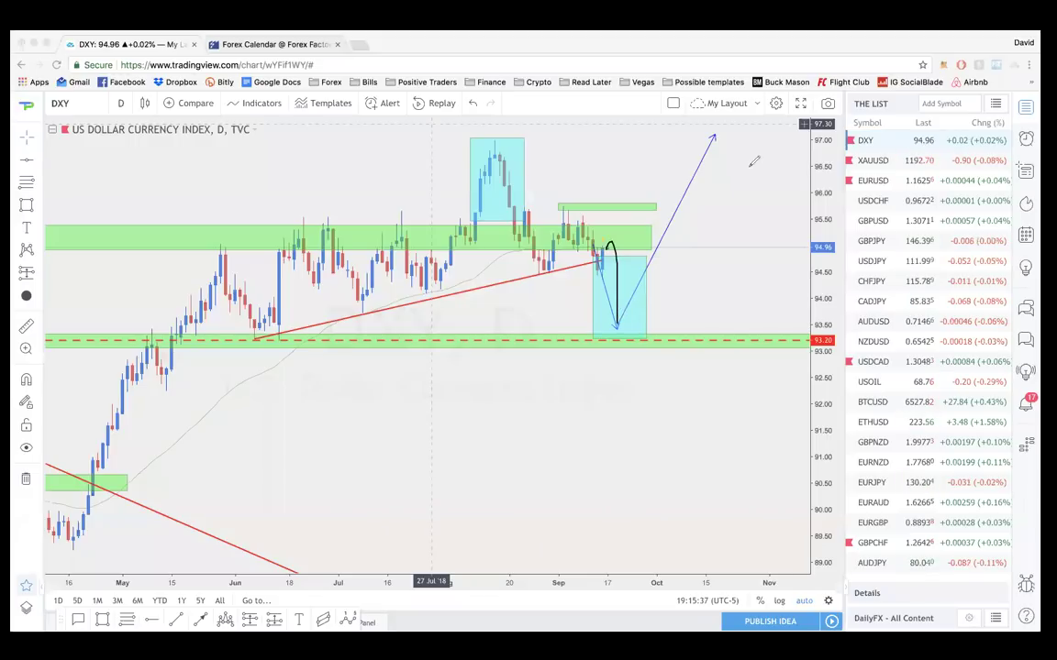
key("super+z")
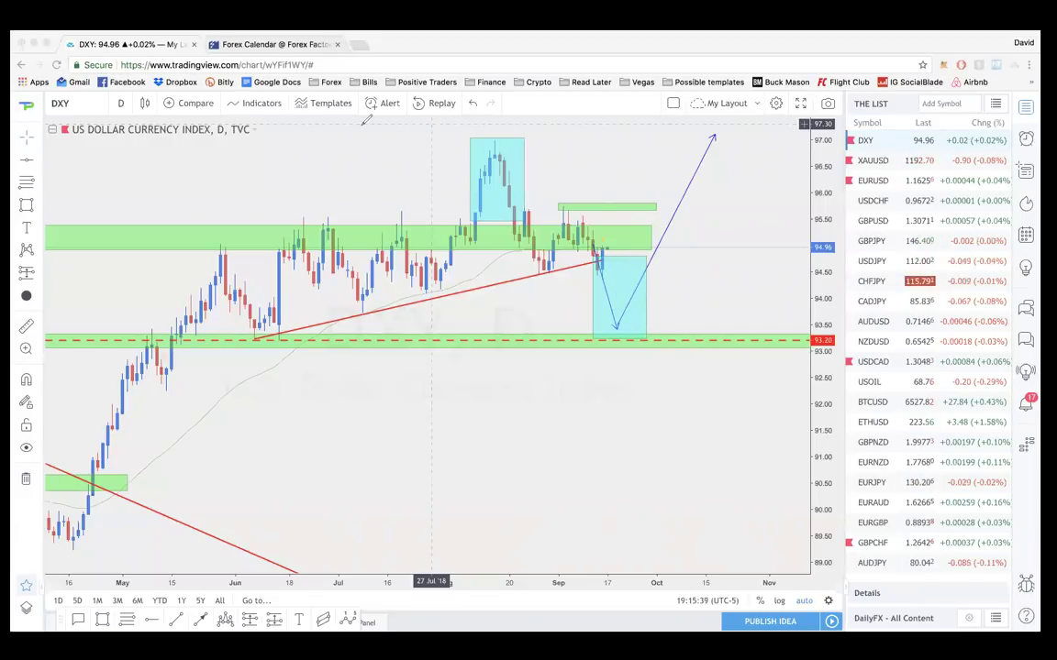
- Sketch a freehand rise on the EURUSD daily chart toward 1.19000 with a horizontal stroke near 1.17000, and clear the markup
left_click(916, 180)
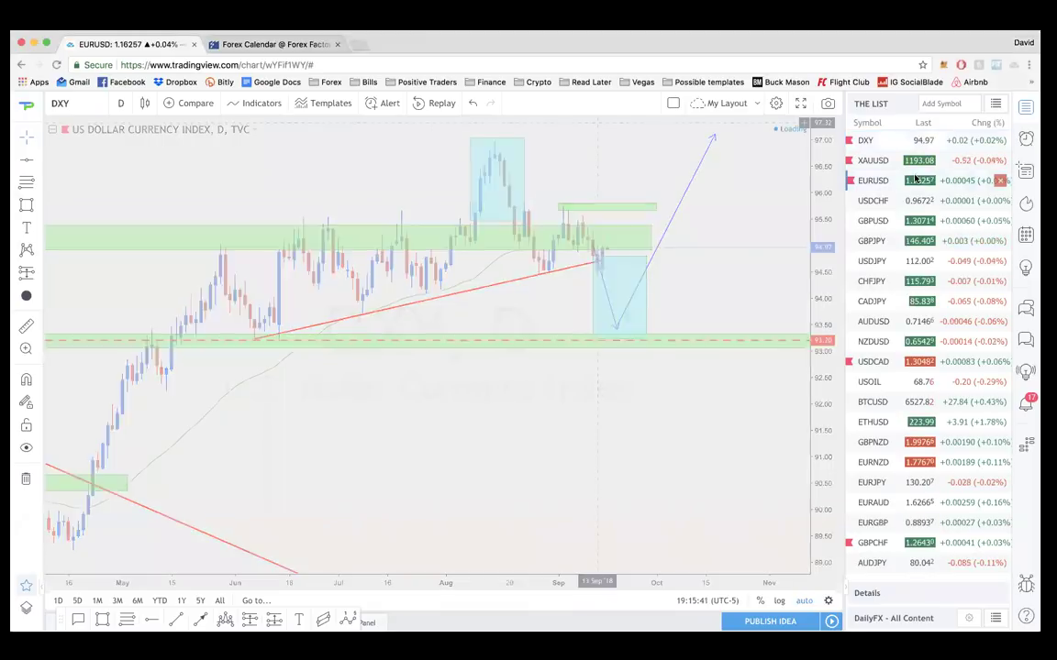
scroll(543, 410, "up", 3)
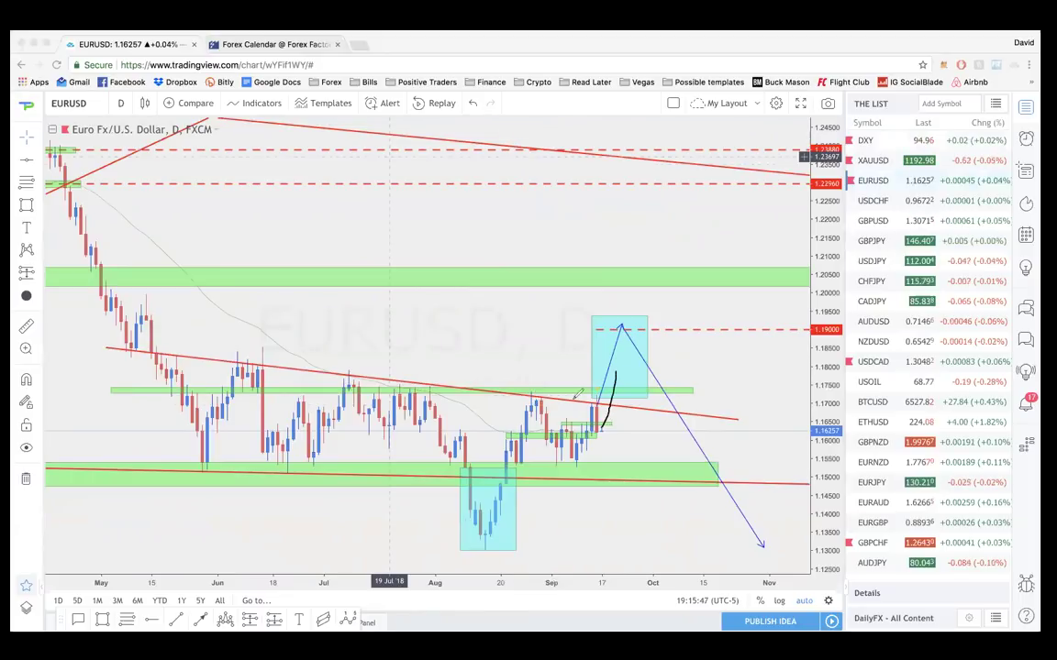
left_click_drag(568, 402, 645, 401)
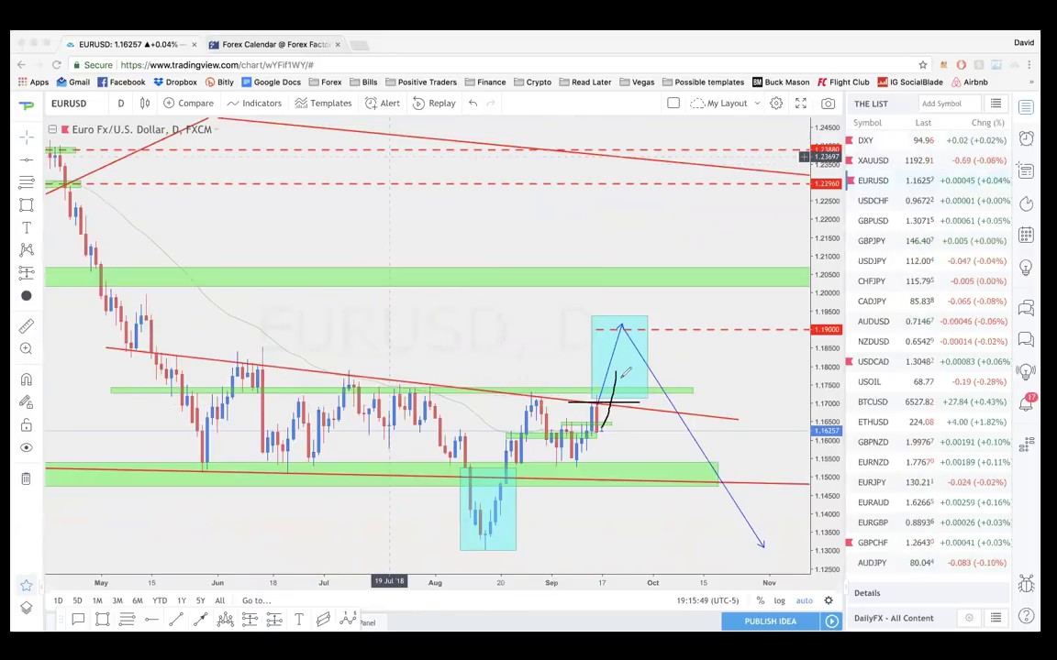
left_click_drag(624, 344, 621, 326)
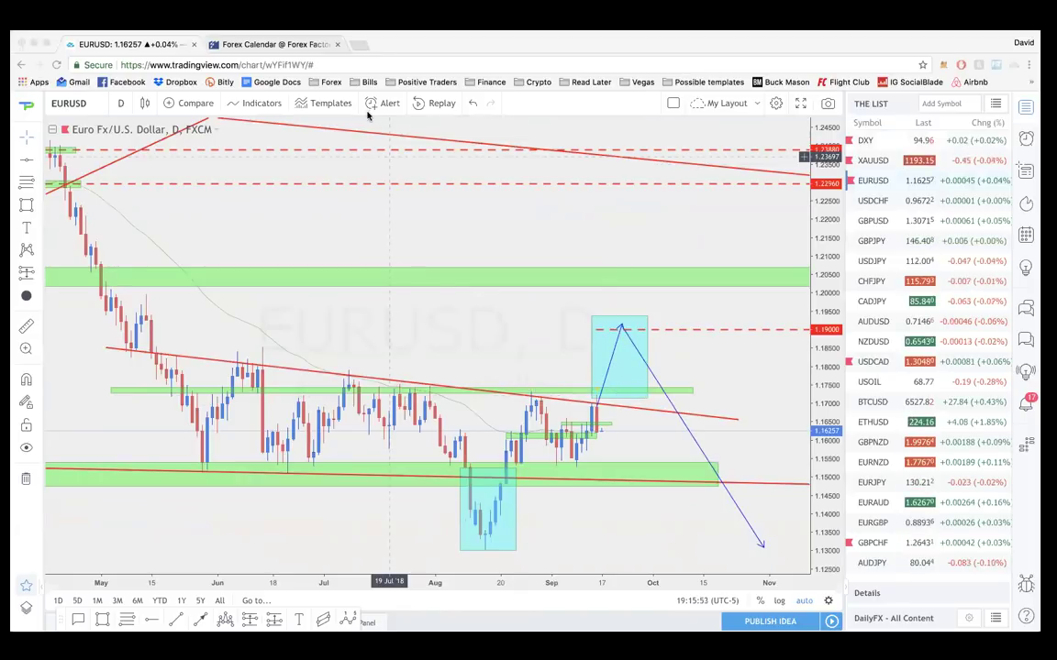
- Circle EURUSD's projected path, sketch a sideways move at the descending trendline and a fall from about 1.19000, and clear the markup
scroll(481, 323, "down", 3)
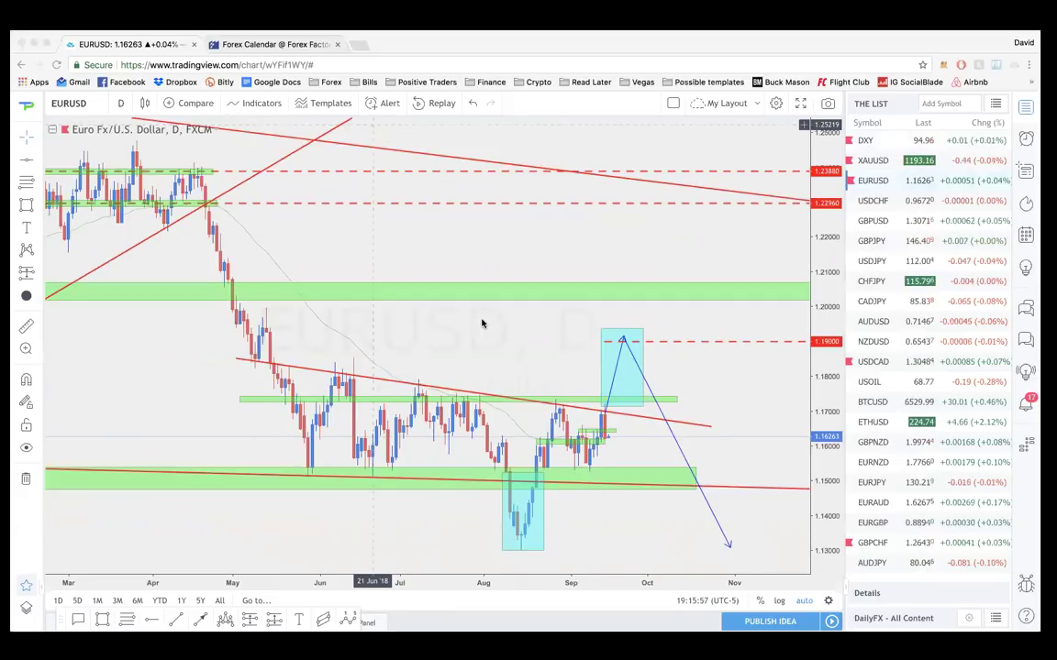
scroll(481, 323, "up", 1)
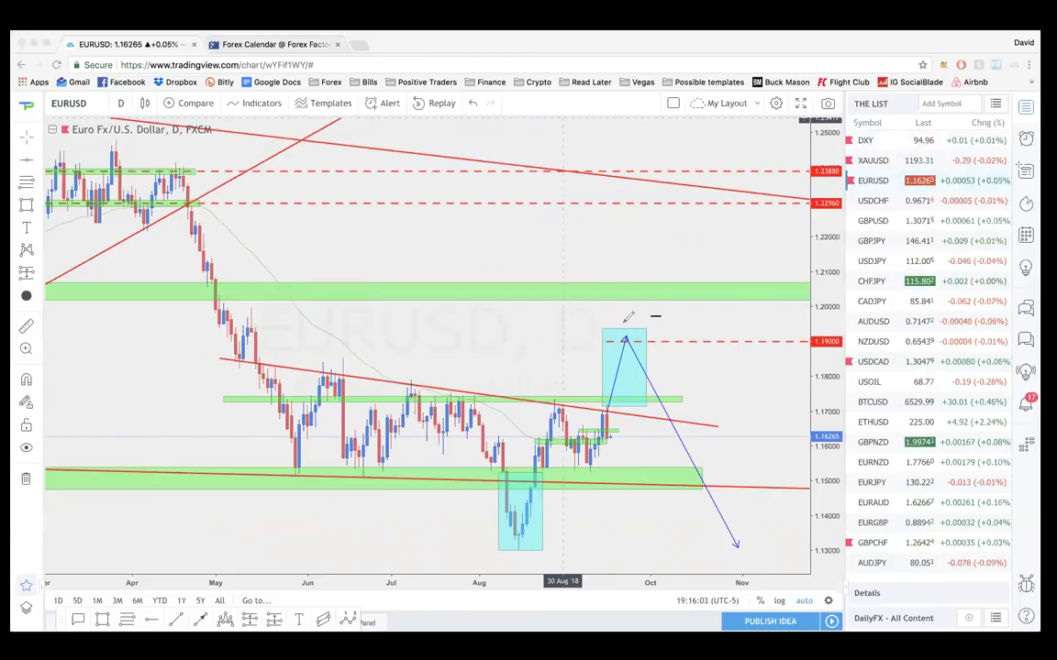
mouse_move(662, 316)
left_mouse_down()
mouse_move(648, 483)
mouse_move(775, 596)
mouse_move(710, 344)
mouse_move(671, 314)
left_mouse_up()
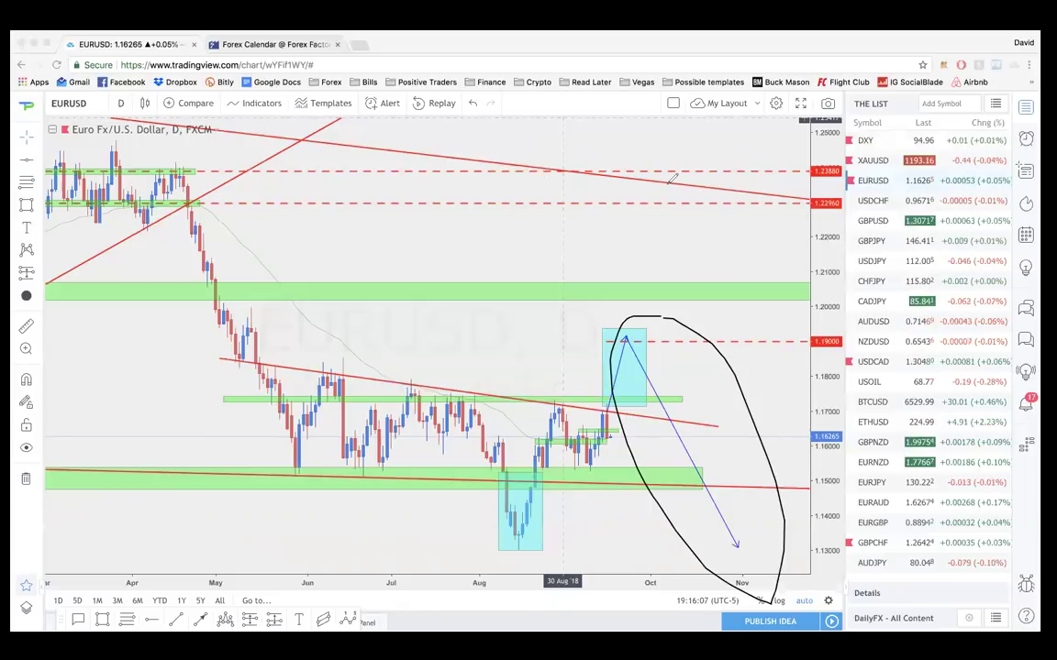
left_click_drag(611, 425, 667, 412)
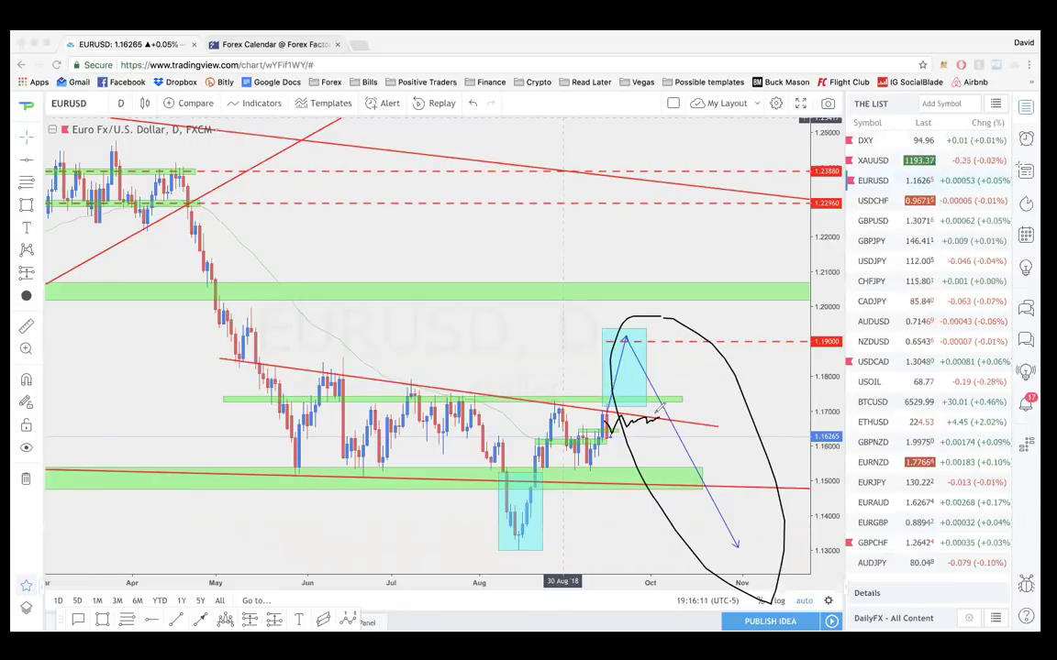
left_click_drag(629, 349, 726, 525)
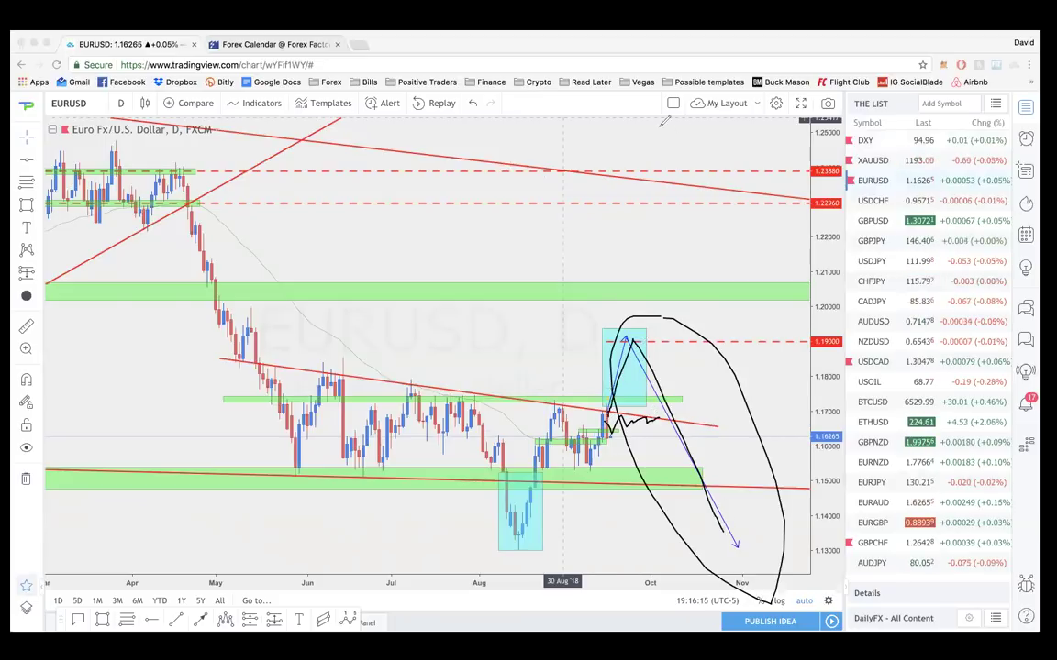
key("Escape")
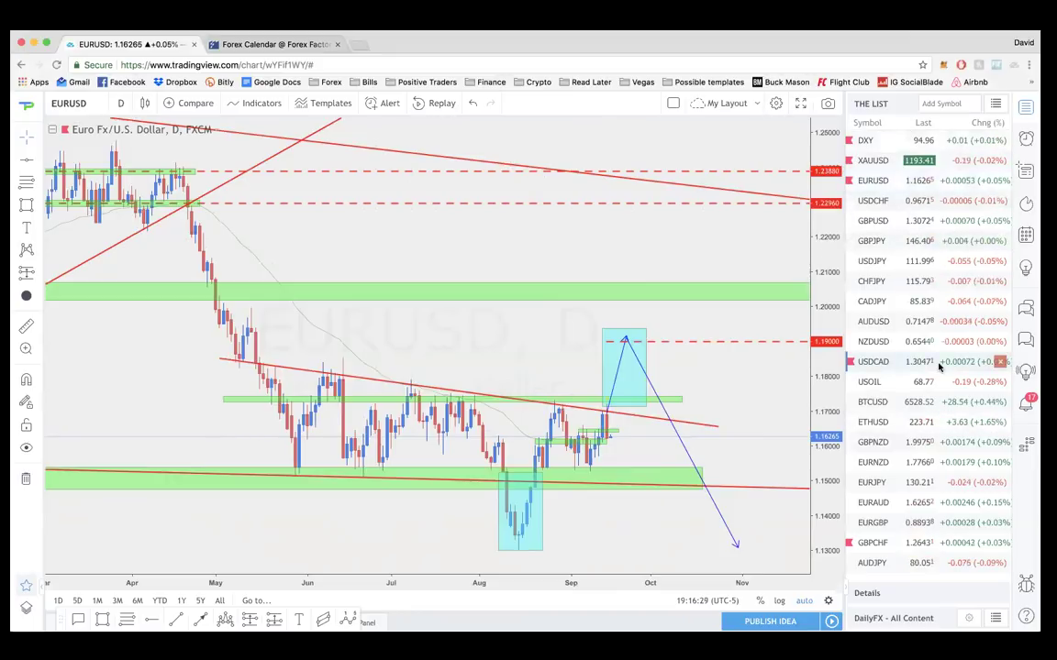
- Circle the latest candles and the BUY ZONE label on the USDCAD daily chart freehand, and clear the markup
left_click(872, 361)
scroll(711, 424, "up", 2)
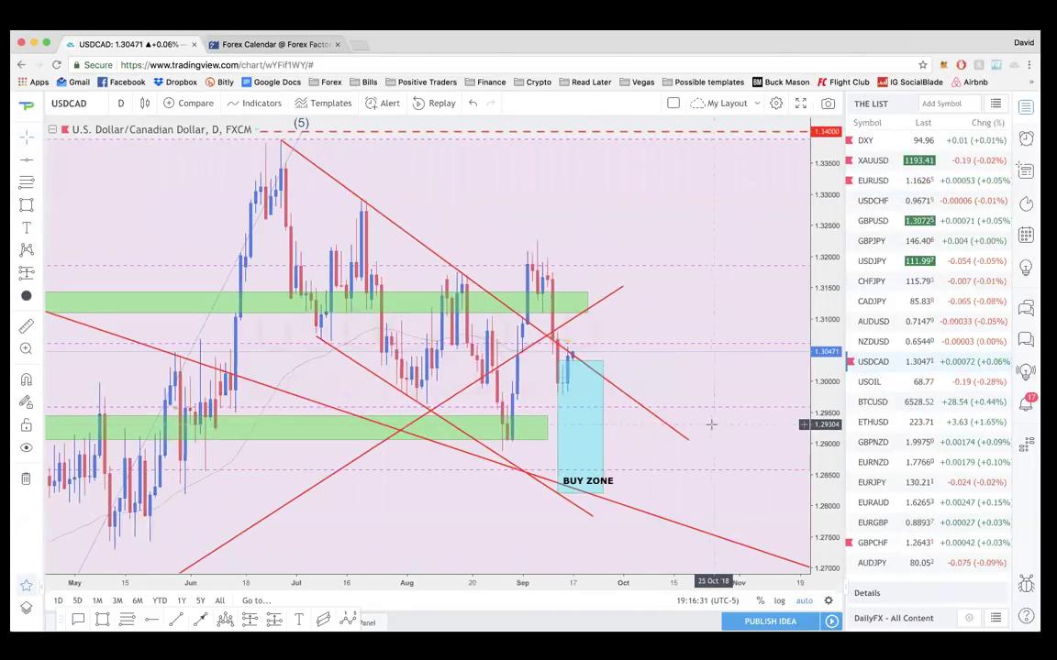
scroll(711, 425, "down", 2)
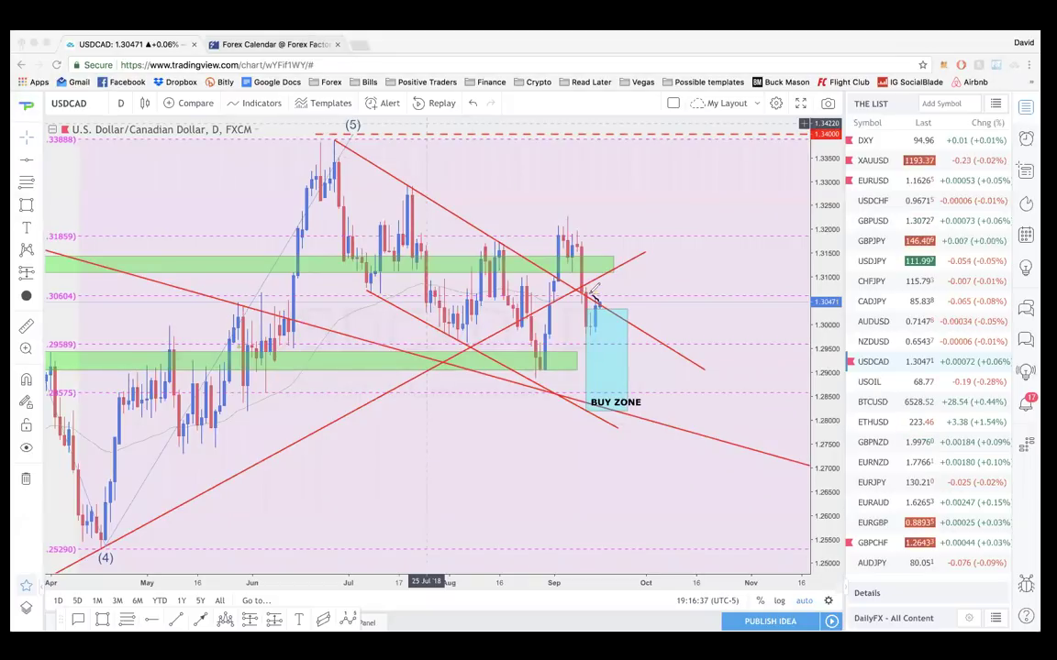
mouse_move(579, 314)
left_mouse_down()
mouse_move(607, 323)
mouse_move(601, 292)
left_mouse_up()
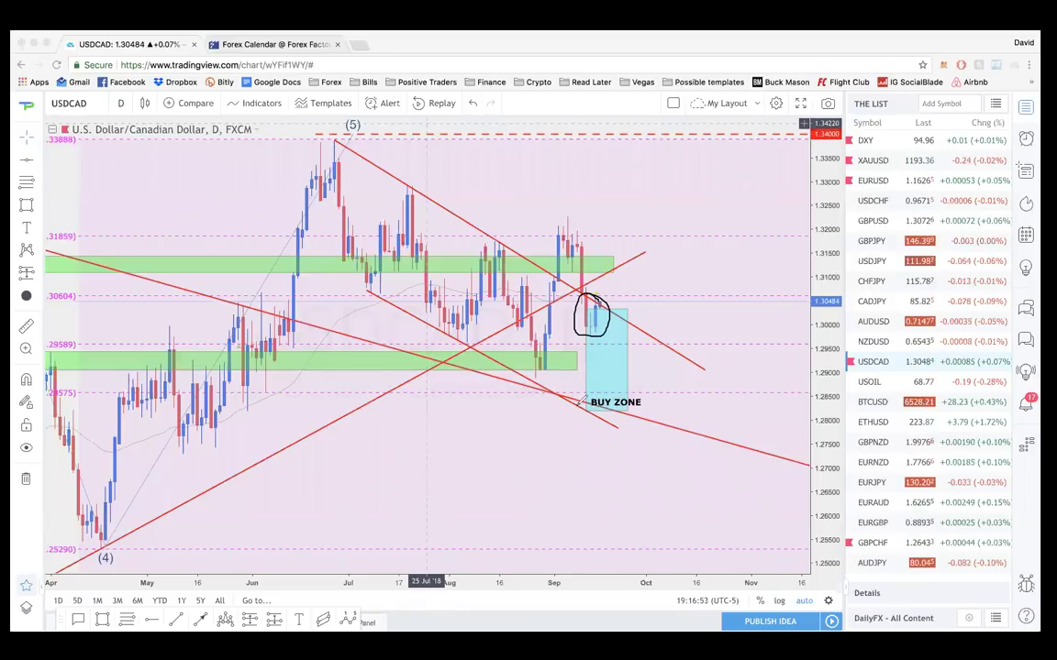
mouse_move(655, 400)
left_mouse_down()
mouse_move(587, 401)
mouse_move(679, 413)
mouse_move(639, 393)
left_mouse_up()
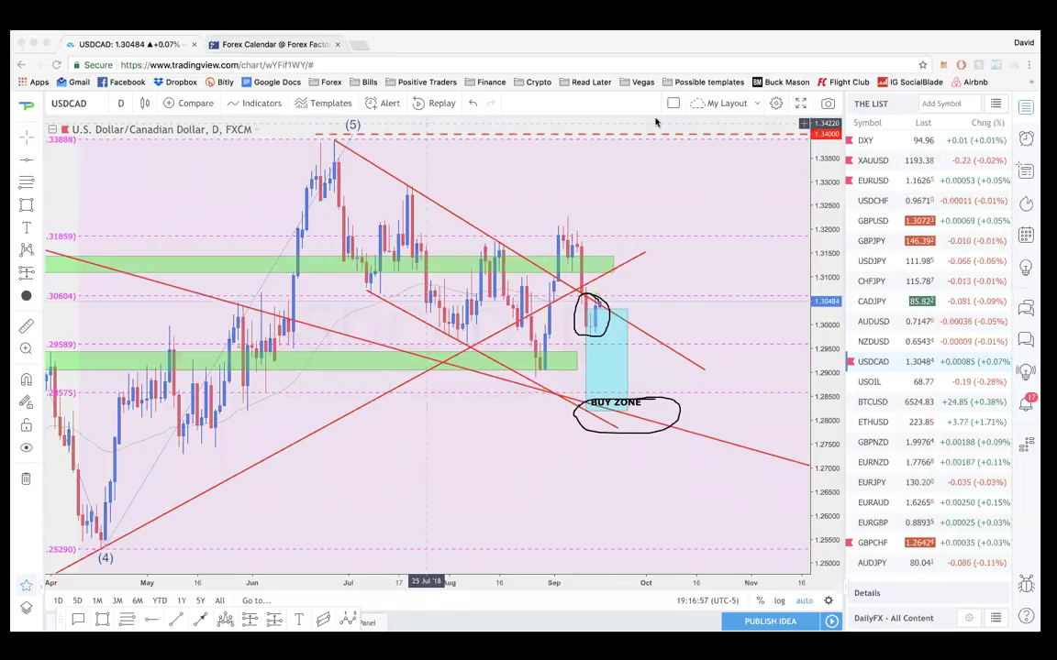
key("Escape")
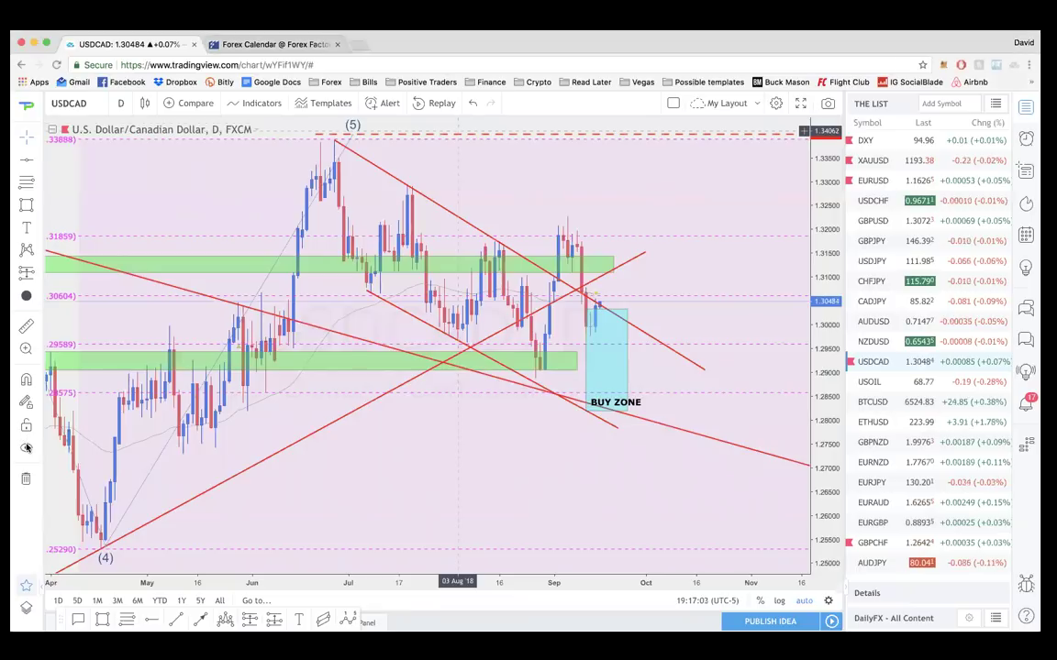
- Hide all drawings and open the GBPCHF chart on the 4-hour timeframe
key("ctrl+alt+h")
left_click(876, 544)
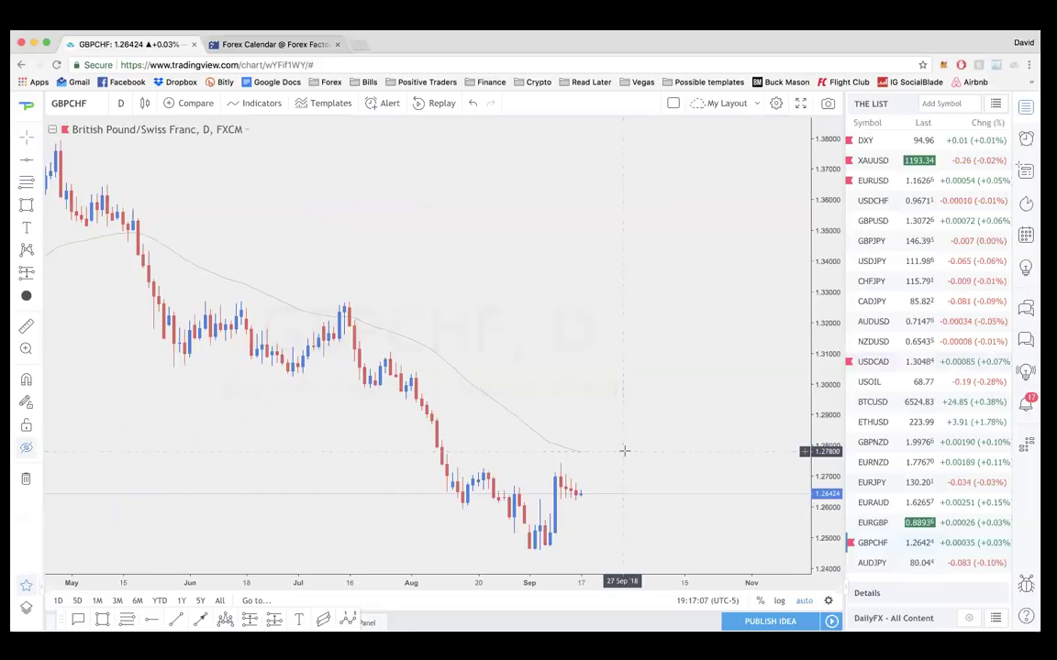
type("1D")
key("Return")
type("4H")
key("Return")
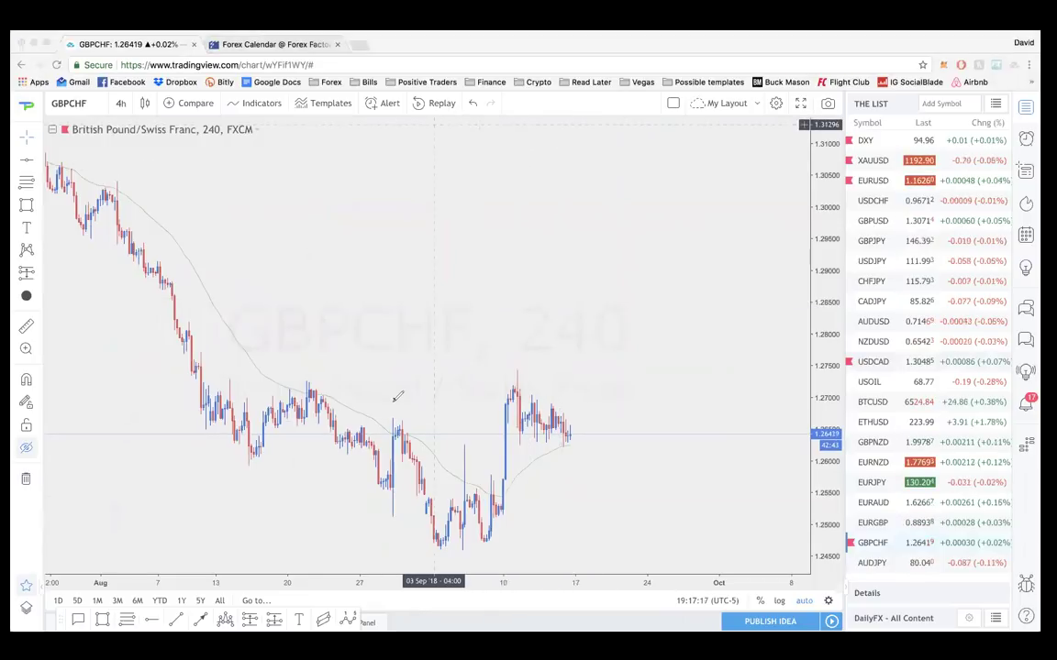
- Trace GBPCHF's September dip, rally and triangular consolidation freehand on the 4-hour chart, and clear the markup
mouse_move(393, 400)
left_mouse_down()
mouse_move(439, 503)
mouse_move(500, 503)
mouse_move(516, 371)
mouse_move(569, 403)
mouse_move(555, 427)
left_mouse_up()
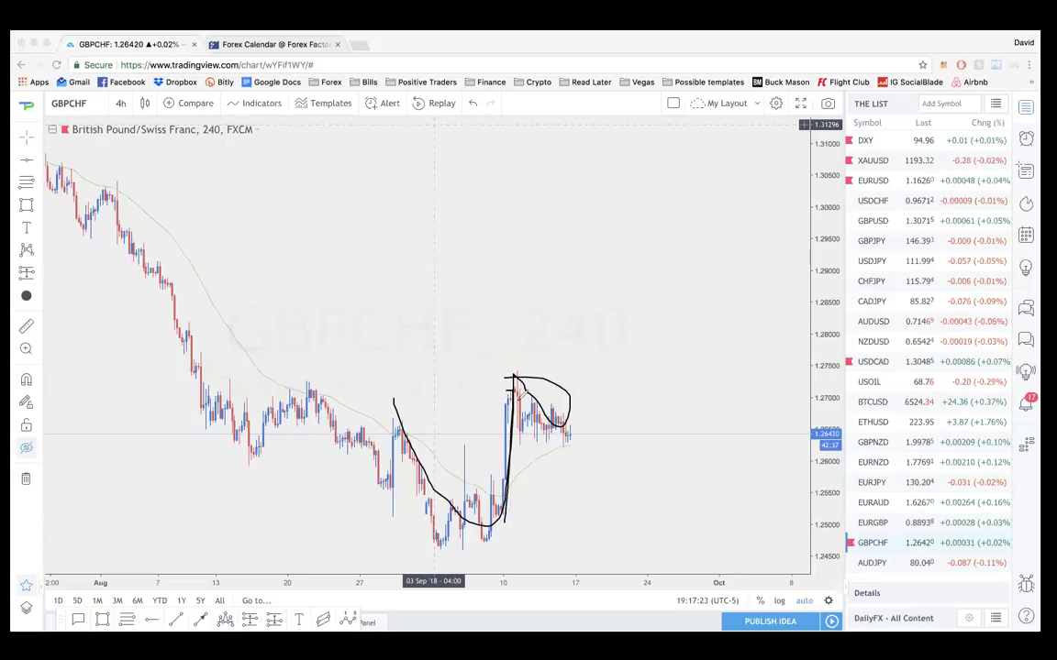
left_click_drag(512, 383, 513, 435)
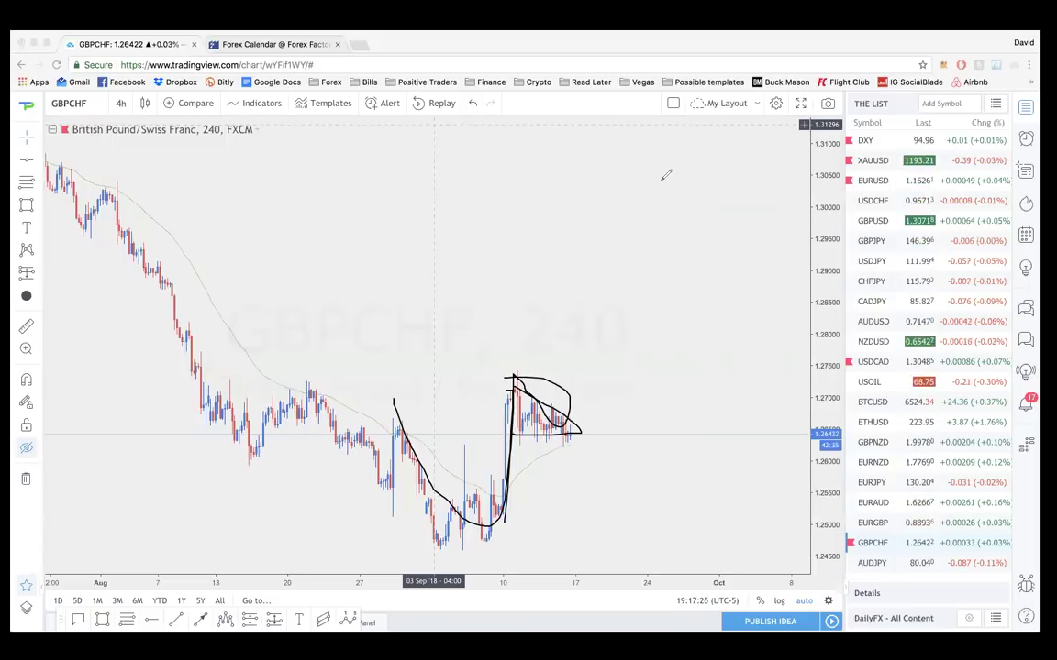
key("Escape")
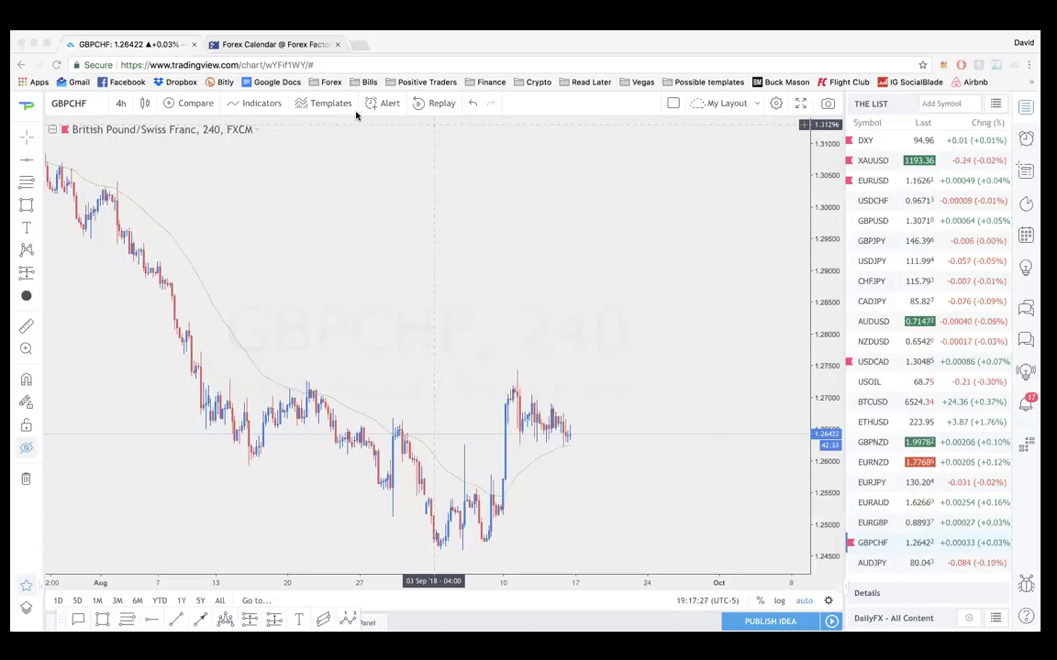
- Switch the chart to the daily timeframe, open DXY and show all drawings again
type("1D")
key("Return")
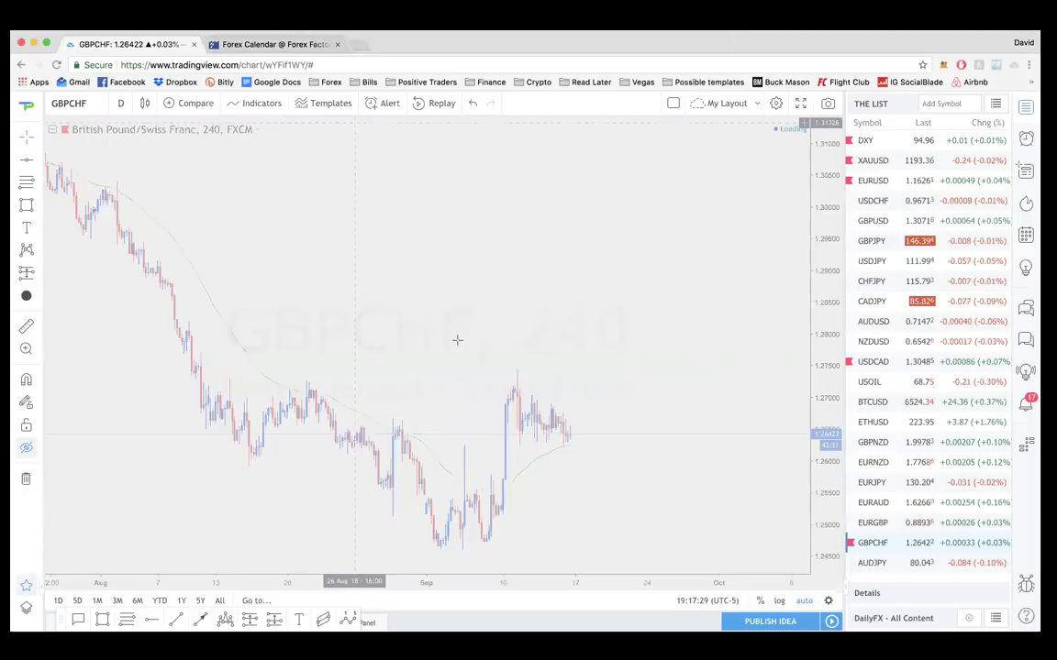
left_click(934, 147)
left_click(24, 449)
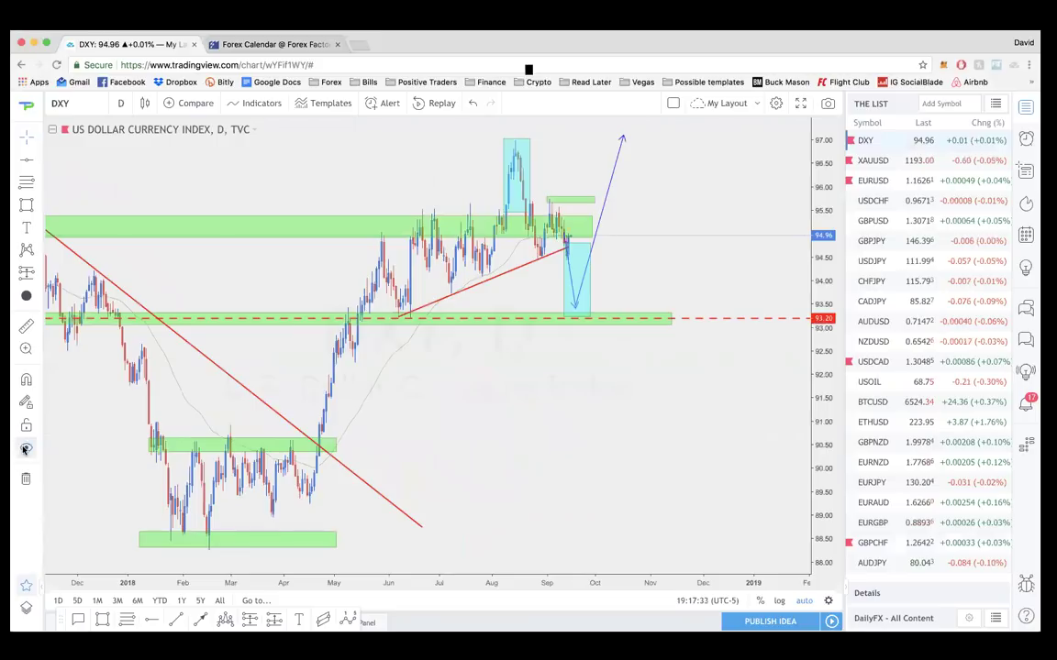
scroll(481, 300, "up", 3)
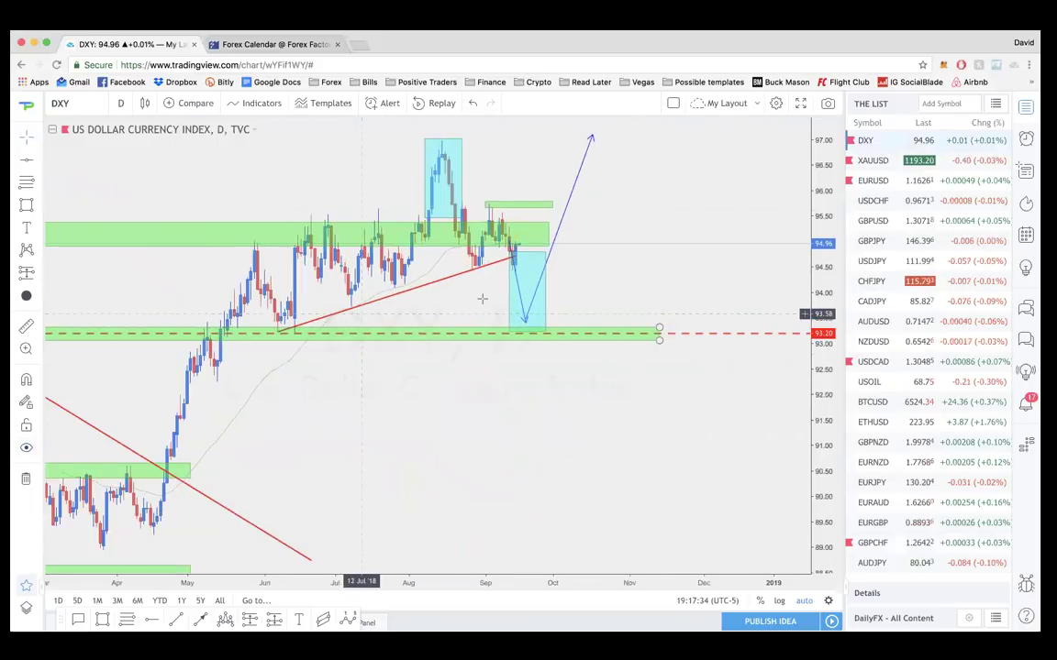
- Examine the daily AUDUSD and NZDUSD charts, focusing on NZDUSD's recent candles around 0.65500, and return to AUDUSD
left_click(872, 321)
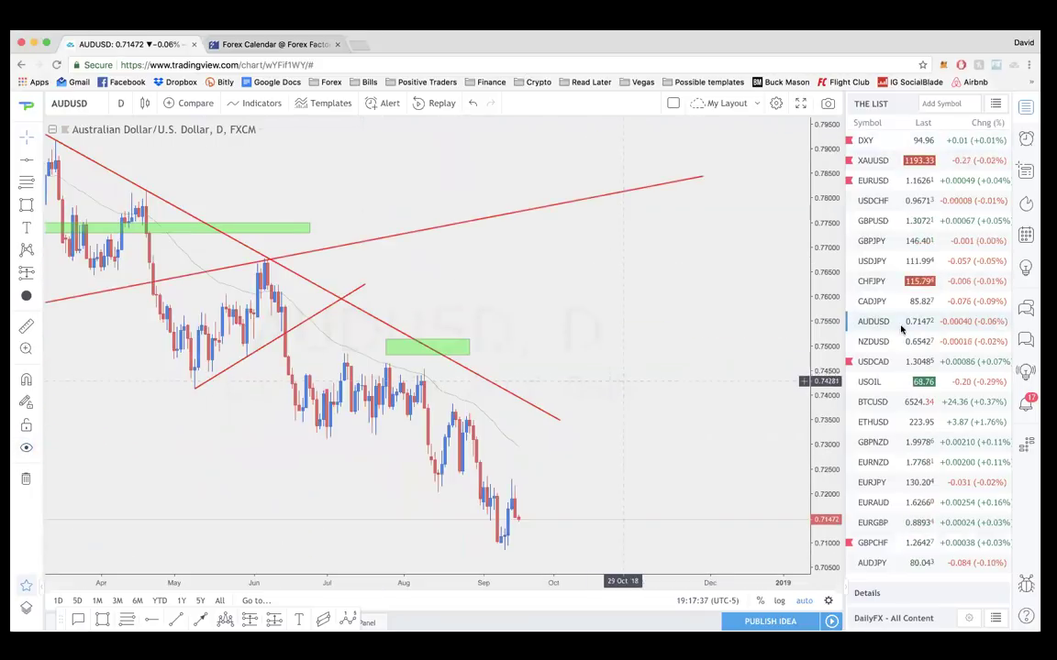
left_click(884, 342)
scroll(603, 395, "up", 5)
scroll(563, 491, "left", 5)
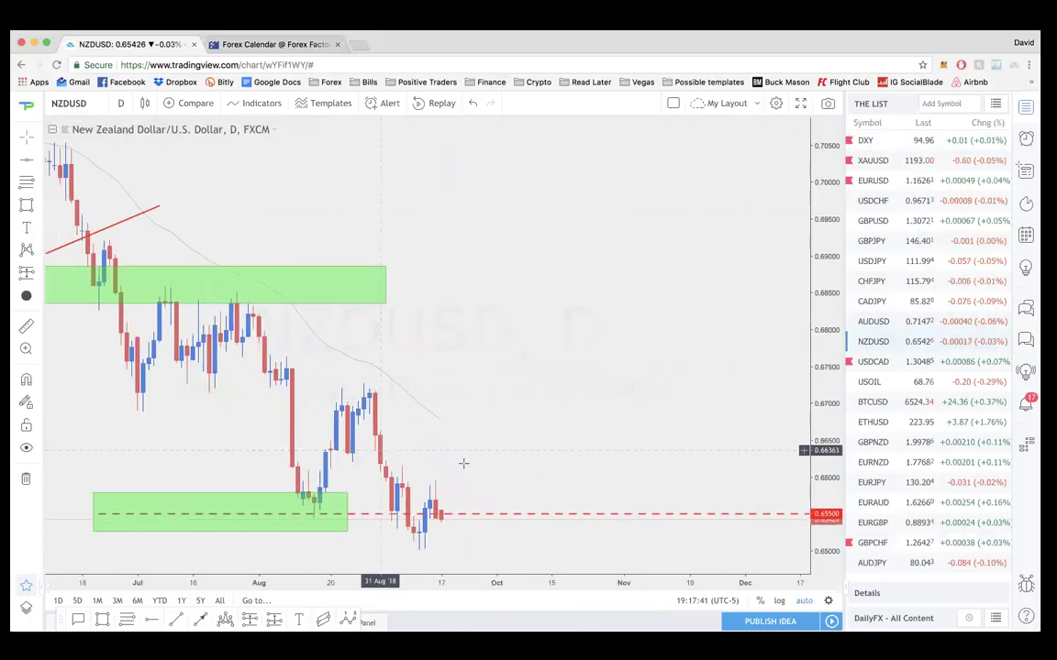
scroll(563, 491, "left", 5)
scroll(578, 396, "down", 3)
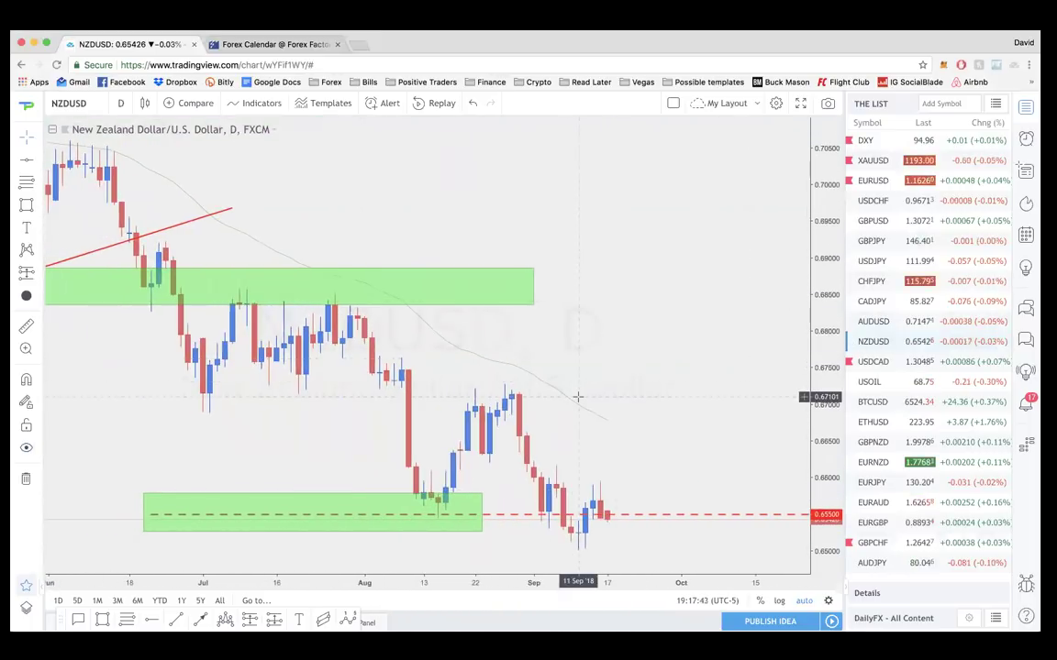
left_click(875, 325)
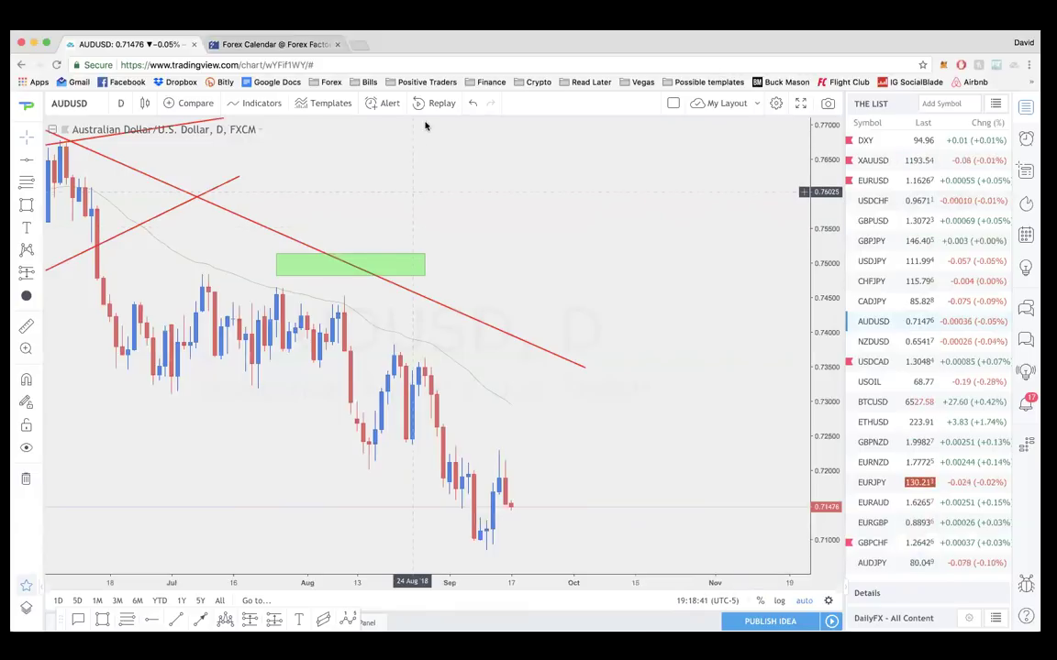
- Open the GBPJPY daily chart, sketch a backward arrow from the latest high and a stroke near 148.000, and clear the markup
left_click(933, 240)
scroll(523, 371, "down", 3)
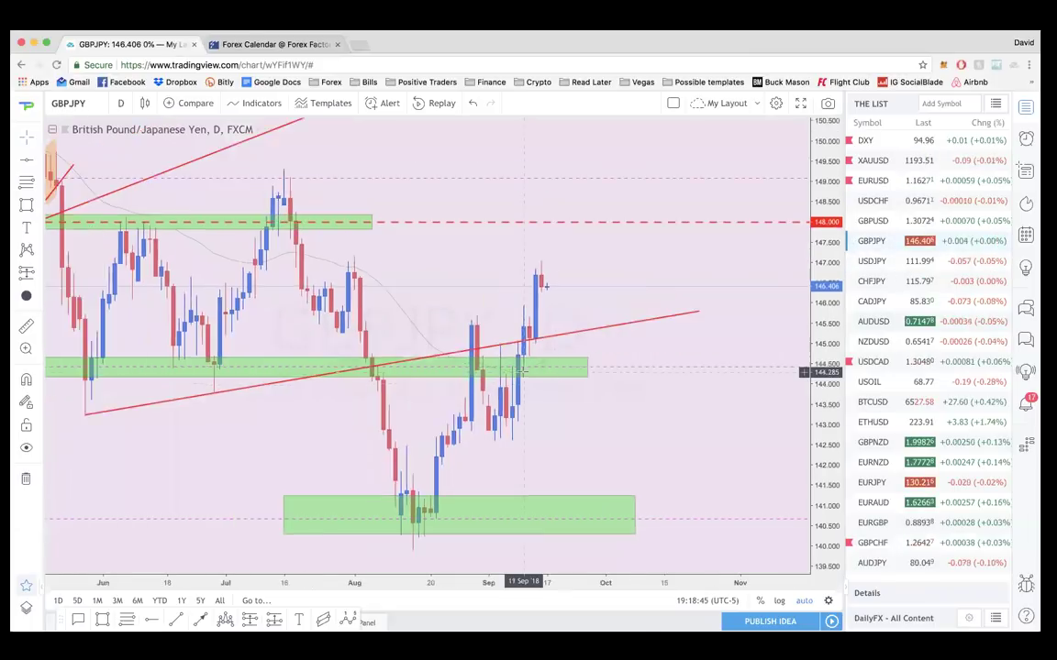
scroll(522, 371, "down", 3)
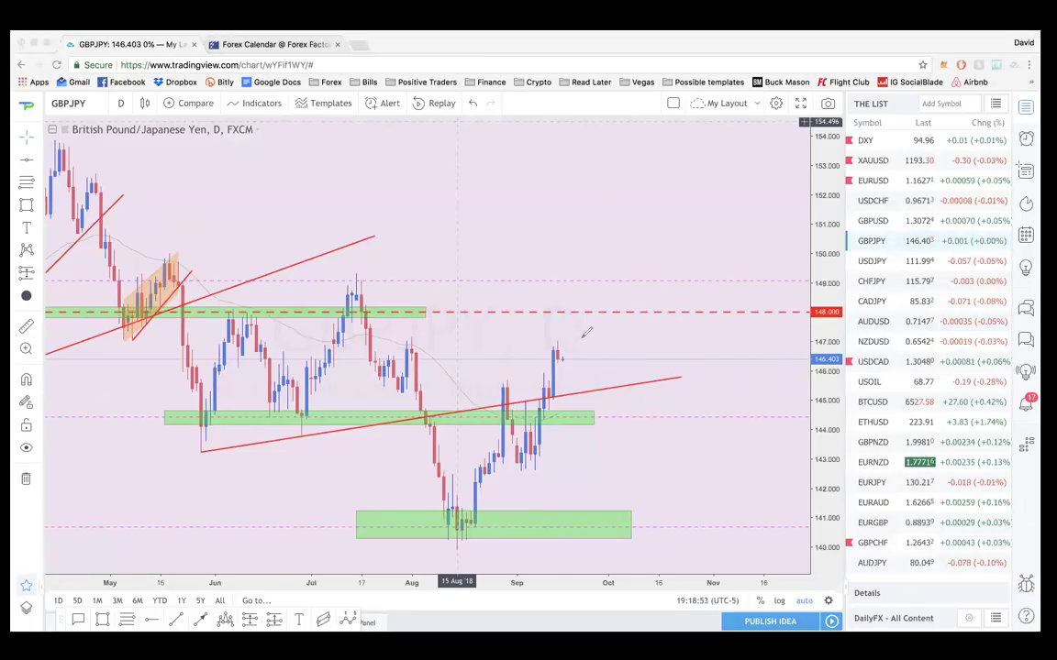
mouse_move(547, 346)
left_mouse_down()
mouse_move(438, 334)
mouse_move(470, 361)
left_mouse_up()
left_click_drag(555, 309, 627, 313)
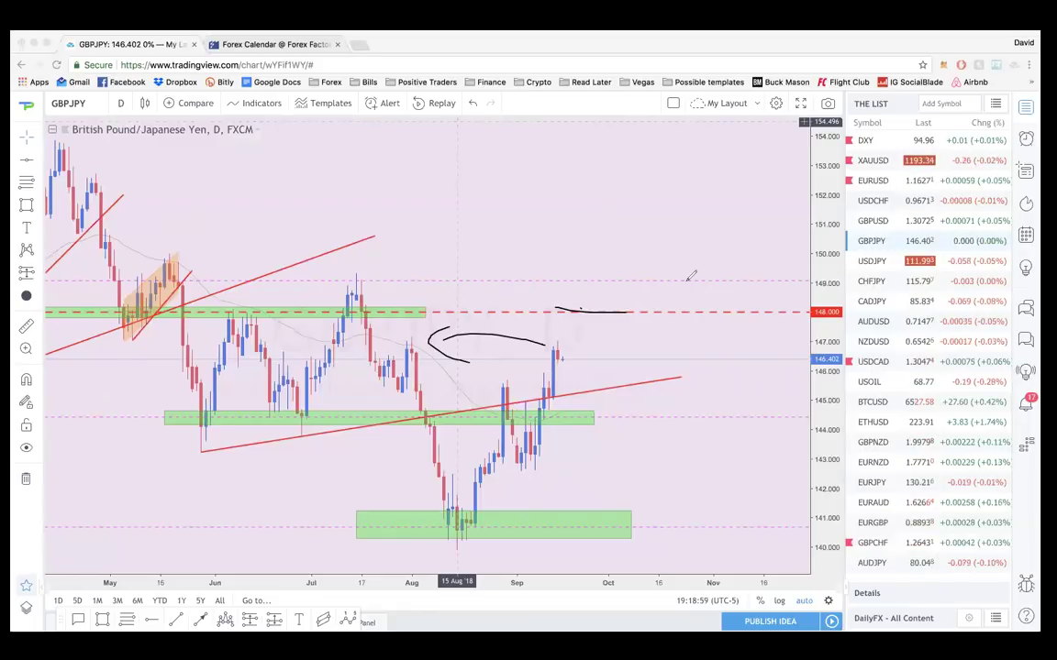
left_click(673, 104)
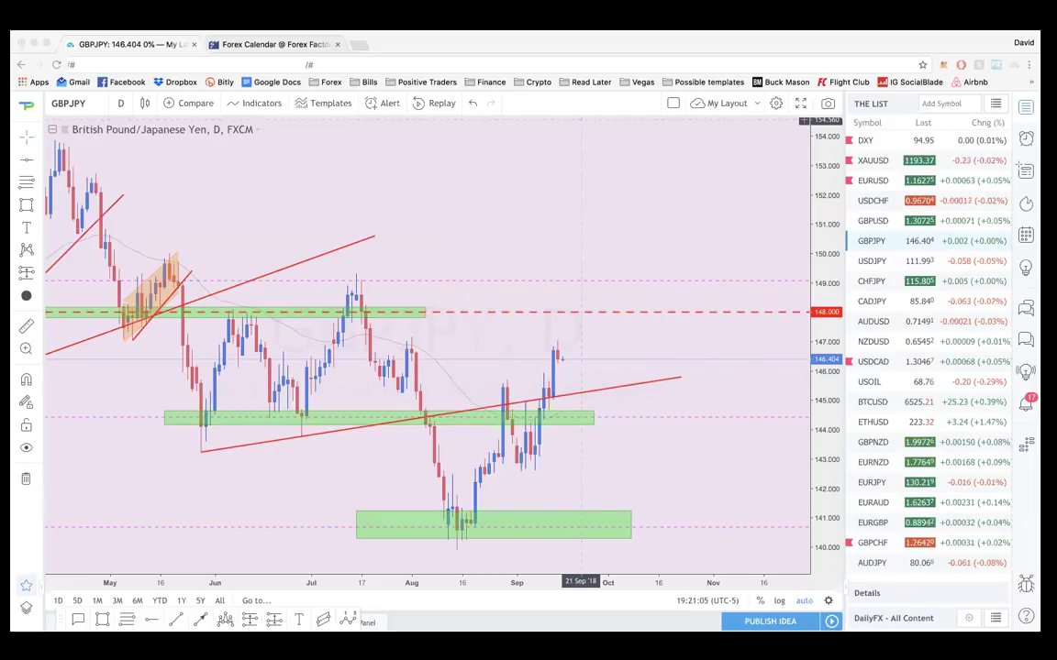
- Open the bookmarked Forex Compound Calculator in a new browser tab
left_click(350, 42)
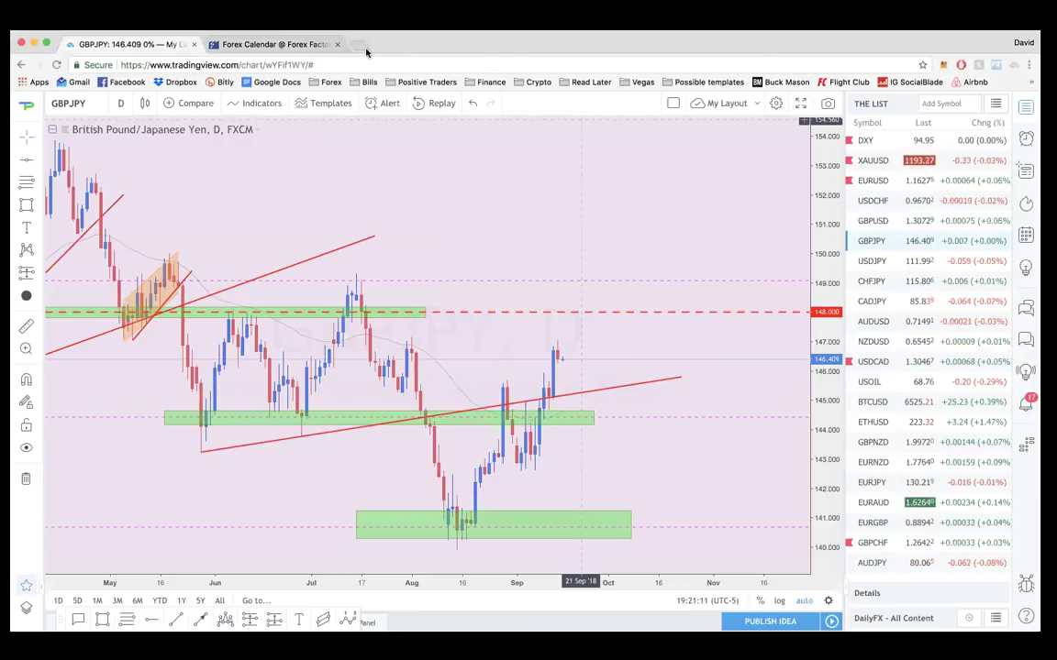
left_click(363, 47)
left_click(165, 43)
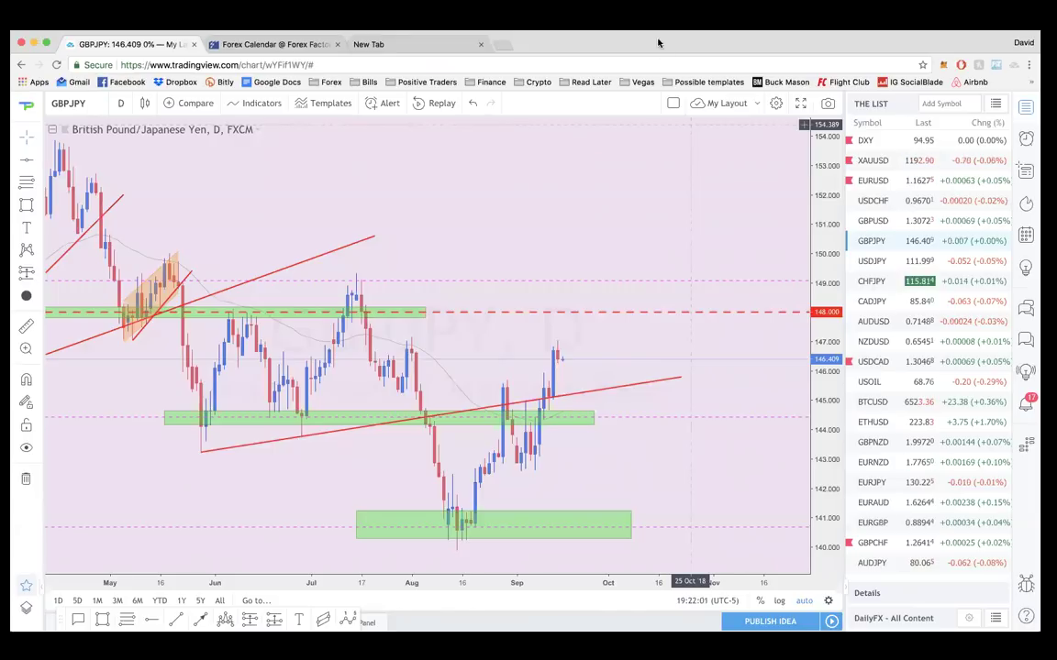
left_click(429, 47)
left_click(438, 82)
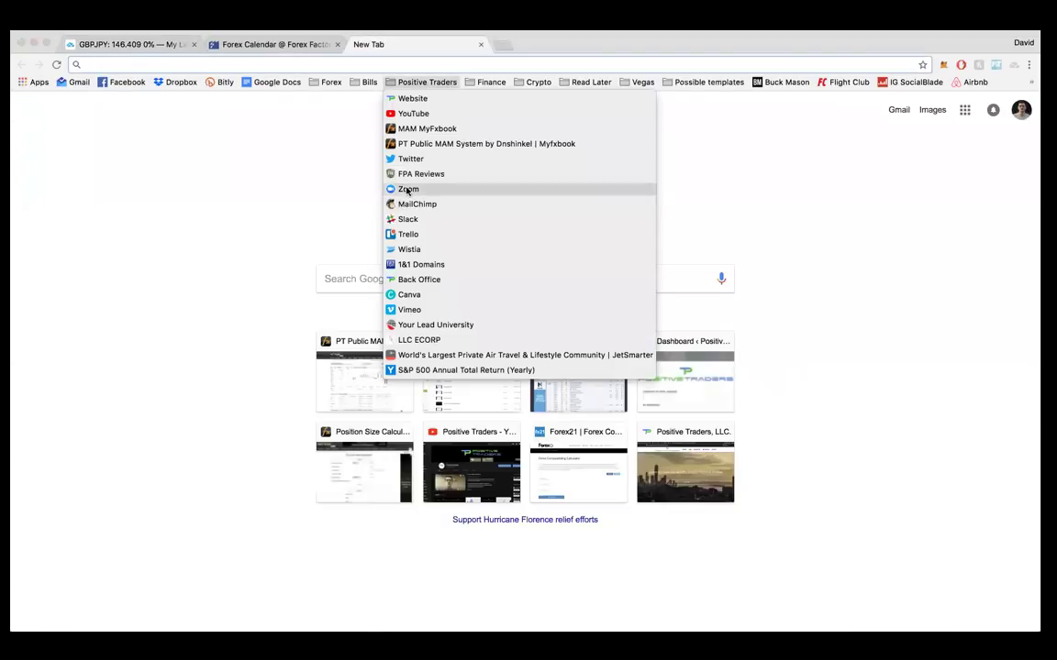
mouse_move(327, 82)
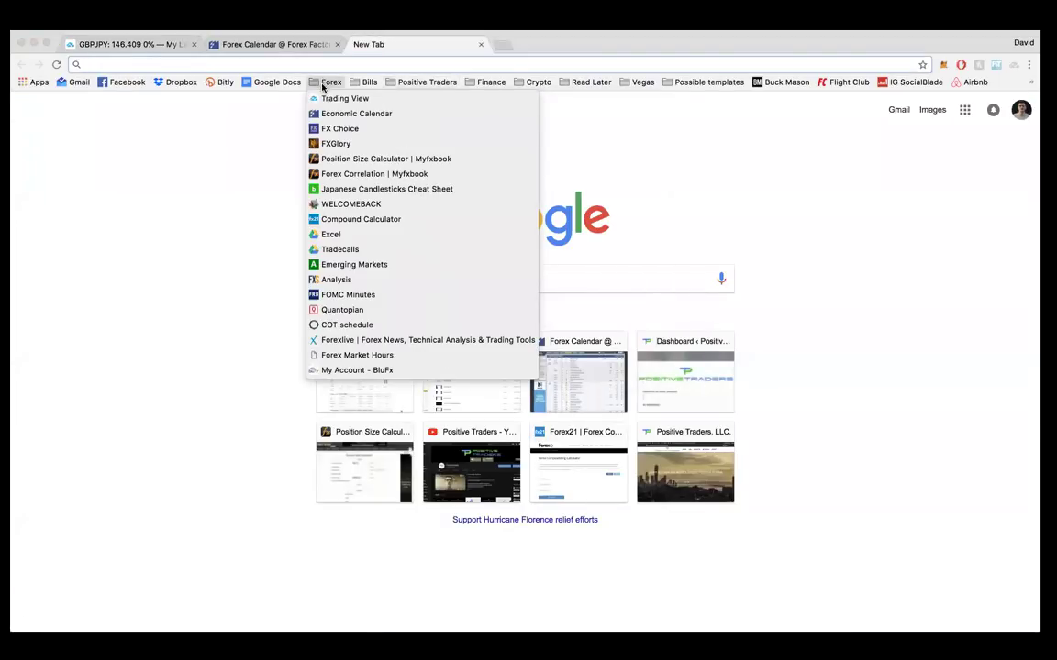
left_click(359, 217)
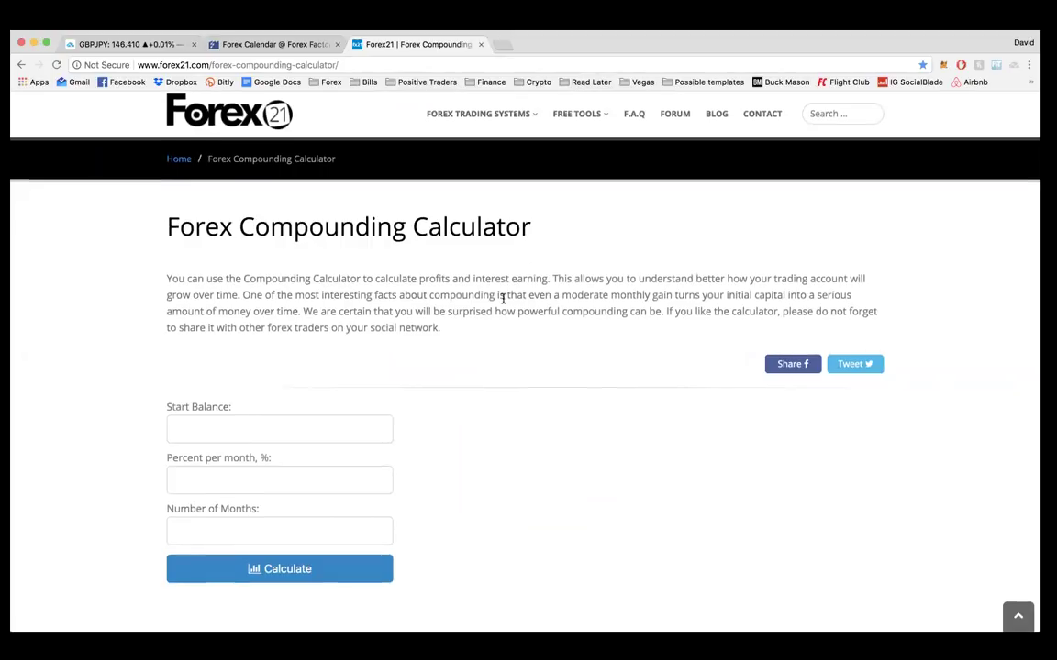
- Calculate compounding for a start balance of 1000 at 5 percent per month over 120 months
scroll(570, 294, "down", 2)
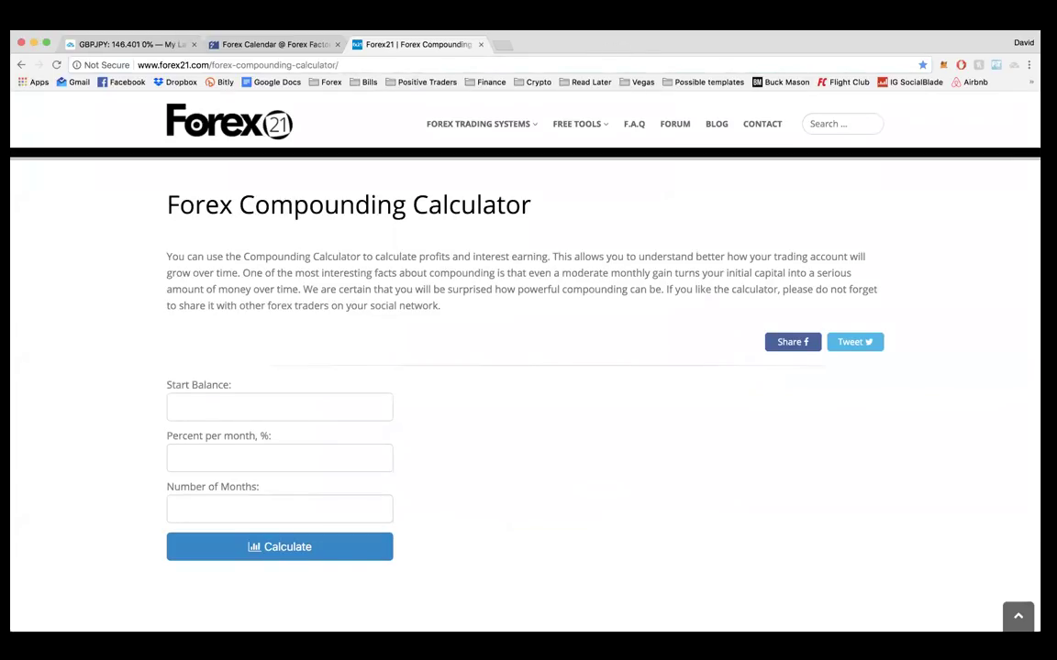
left_click(260, 408)
type("1000")
left_click(222, 450)
type("5")
left_click(288, 508)
type("120")
left_click(324, 555)
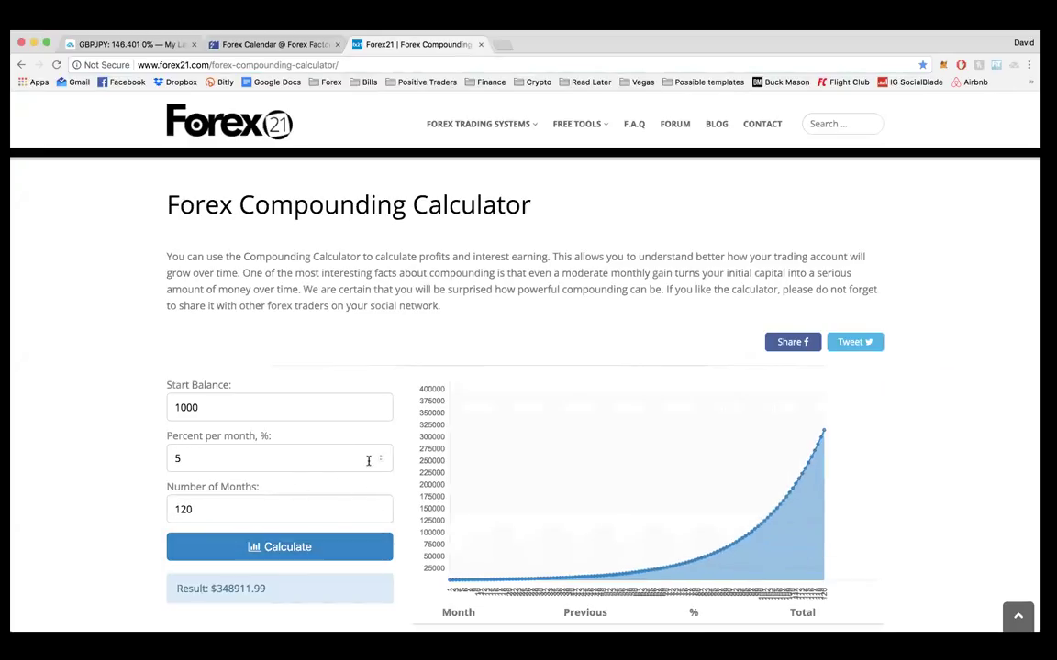
- Examine the compounding chart and monthly table, and highlight the leading digits of the result
scroll(368, 462, "down", 2)
scroll(367, 460, "up", 2)
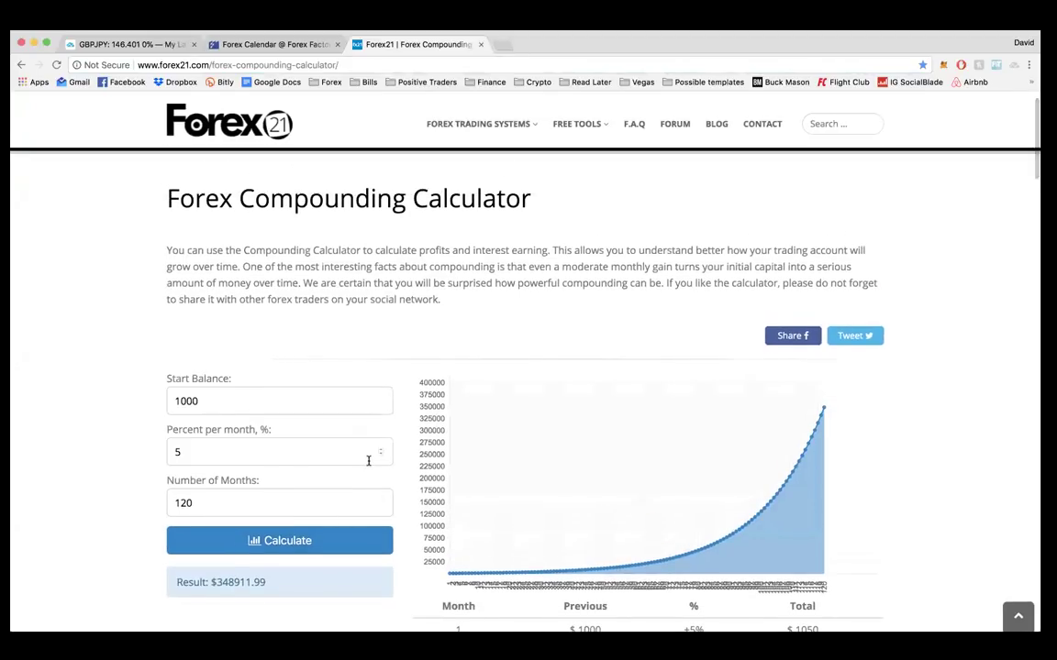
scroll(369, 461, "down", 2)
left_click_drag(234, 487, 216, 487)
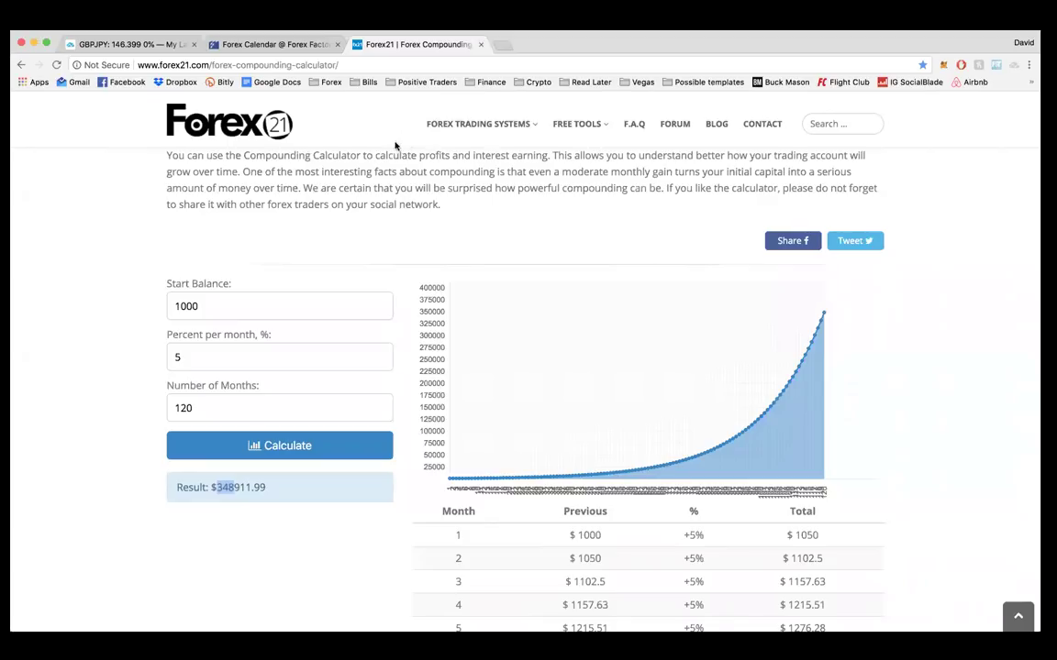
- Make freehand marks above the compounding calculator's inputs, clear them, and point out the start balance and monthly percentage
left_click_drag(281, 223, 266, 276)
mouse_move(334, 230)
left_mouse_down()
mouse_move(332, 292)
mouse_move(337, 229)
mouse_move(371, 223)
mouse_move(388, 267)
mouse_move(413, 264)
left_mouse_up()
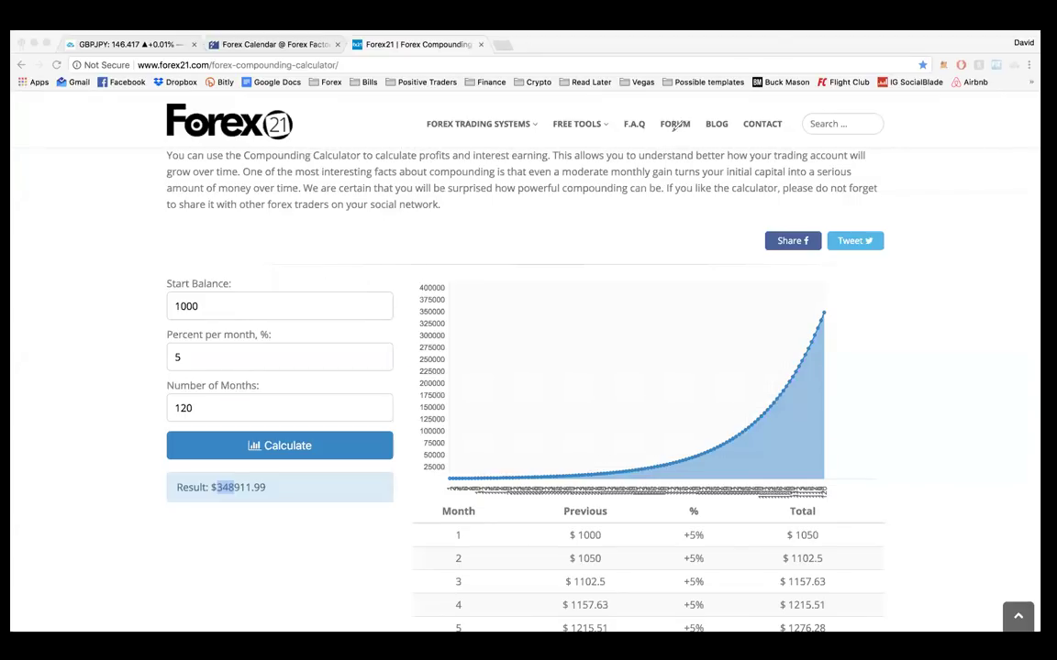
left_click(354, 237)
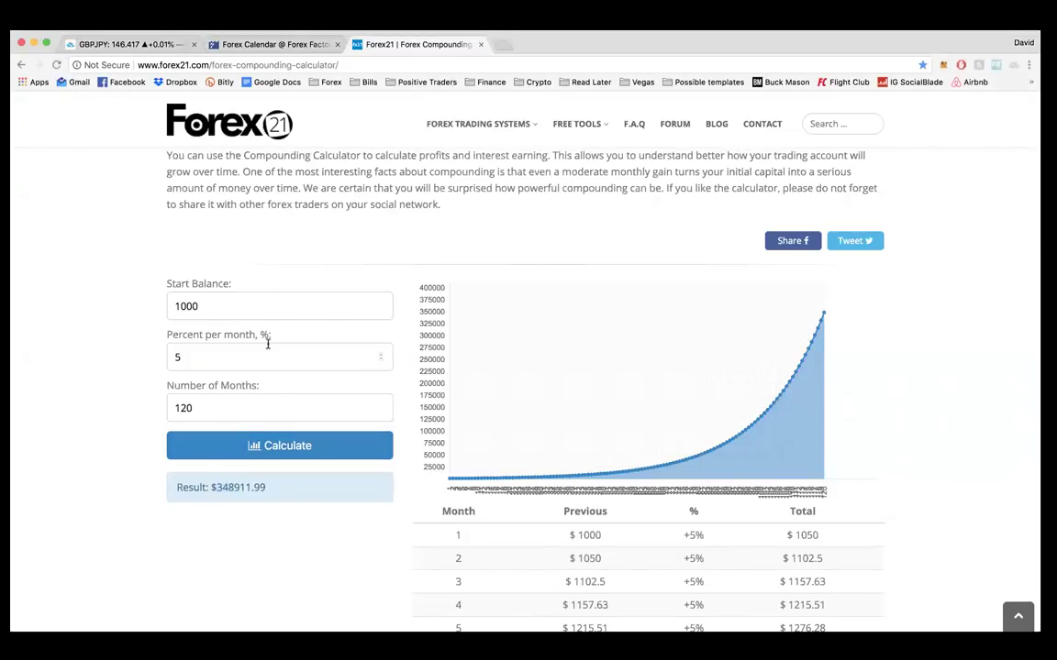
left_click(222, 365)
left_click_drag(203, 307, 101, 300)
left_click(193, 357)
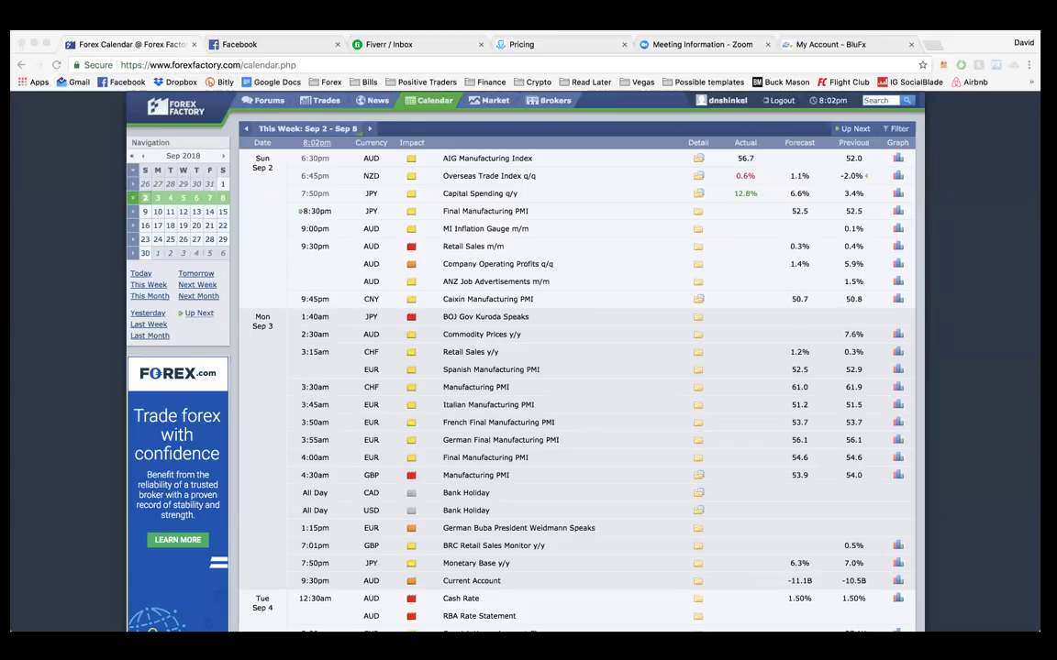
- Set the position size calculator's currency pair to GBPCHF and bring the calculator's browser window to the front
left_click(470, 339)
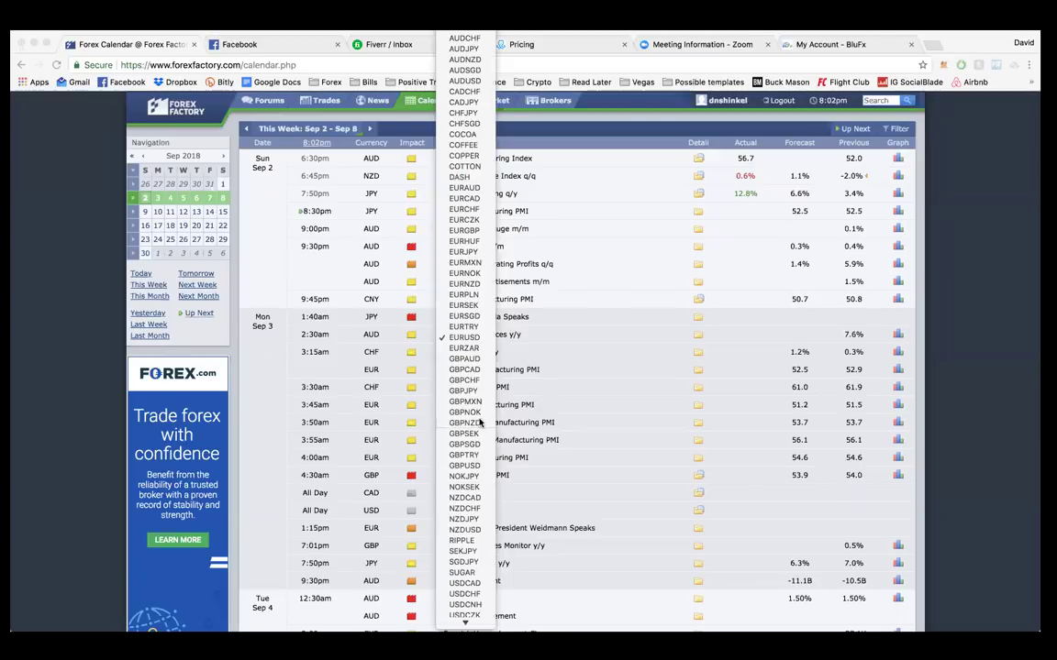
left_click(486, 379)
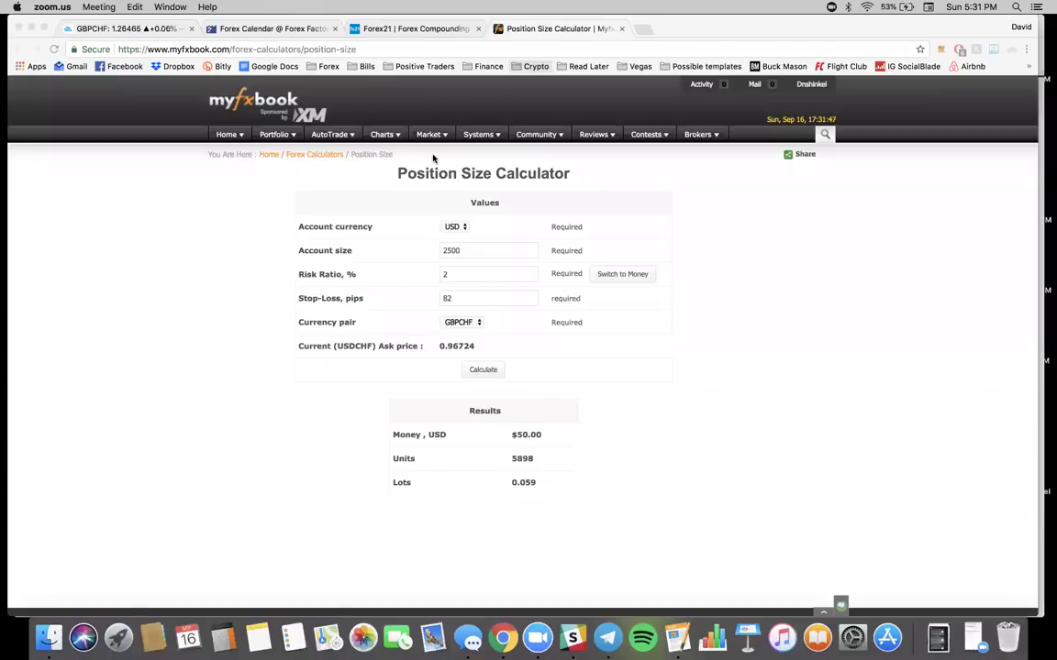
key("ctrl+Up")
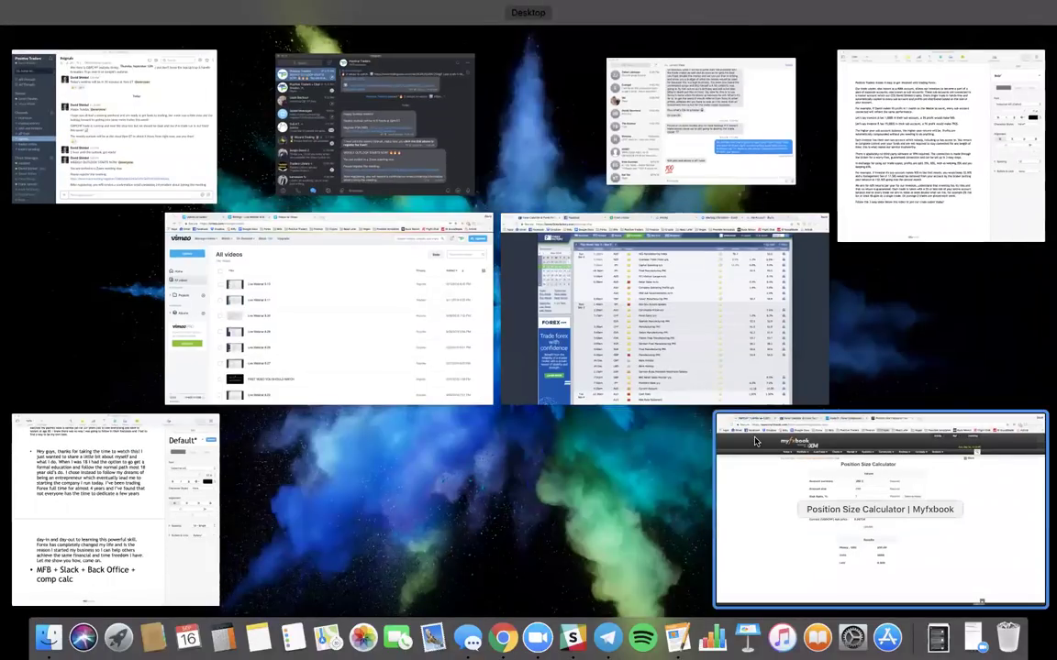
left_click(755, 441)
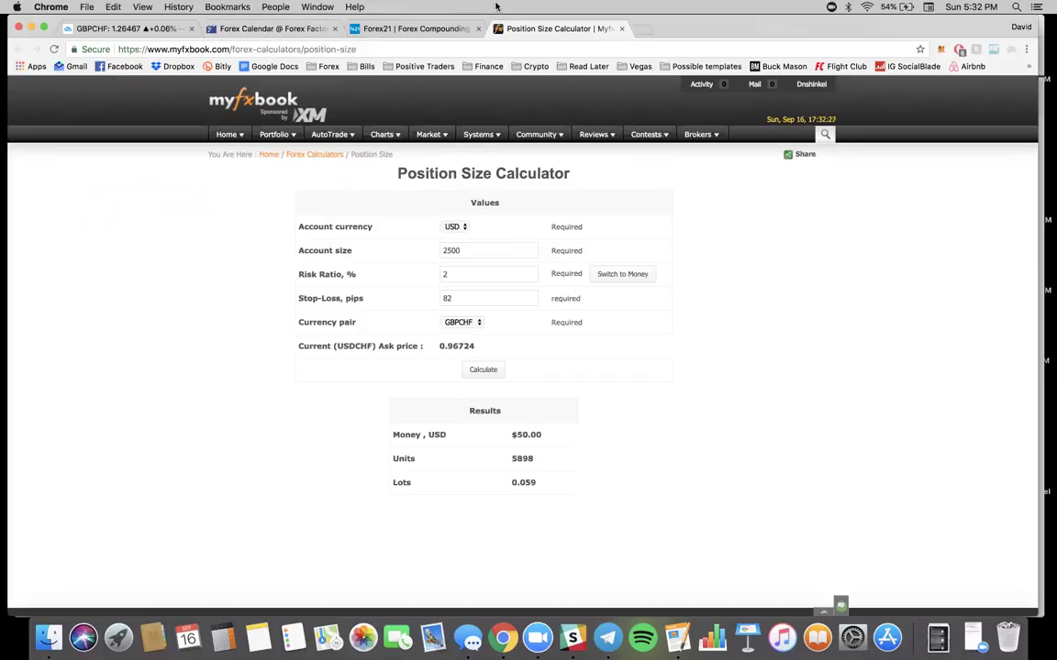
- Look over the GBPCHF chart, compounding calculator and forex calendar, and return to the position size calculator
left_click(166, 33)
right_click(338, 226)
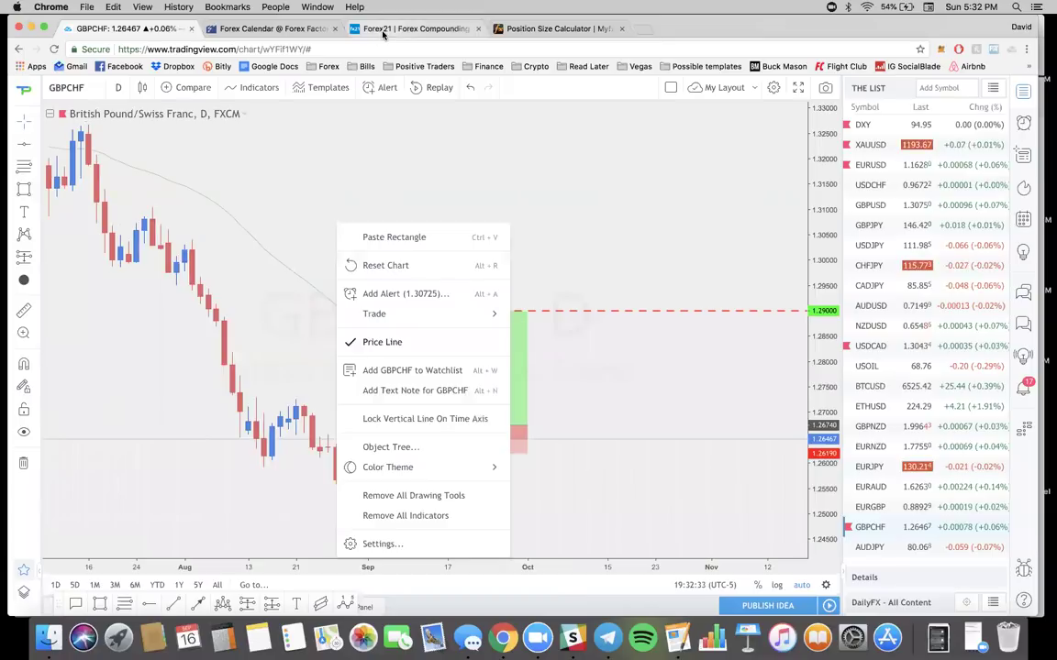
left_click(382, 31)
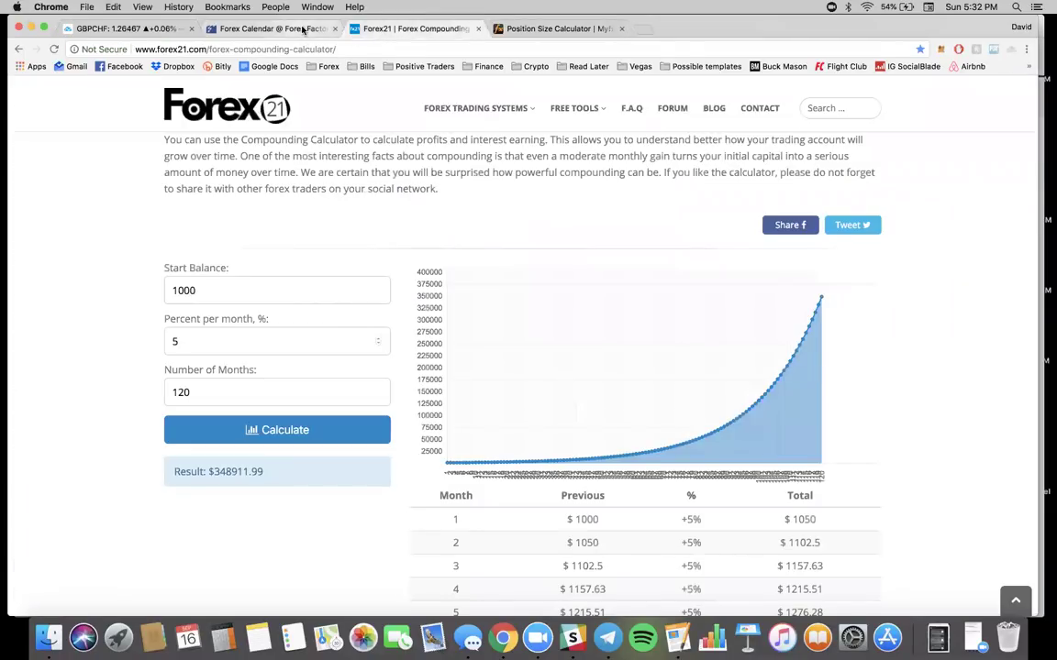
left_click(274, 28)
left_click(550, 29)
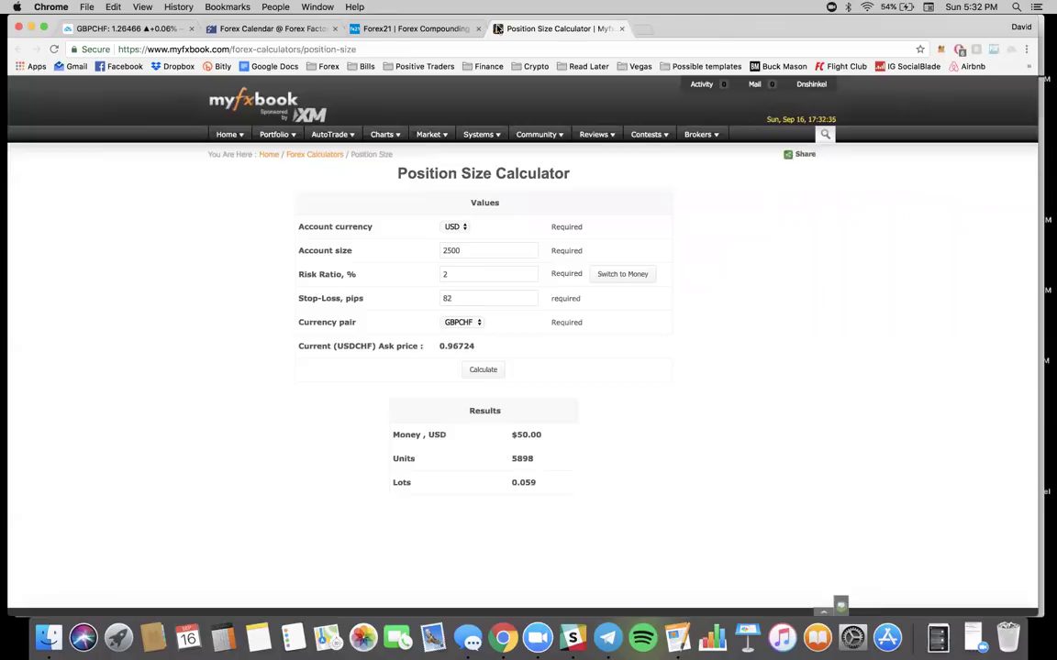
mouse_move(633, 135)
left_click(748, 7)
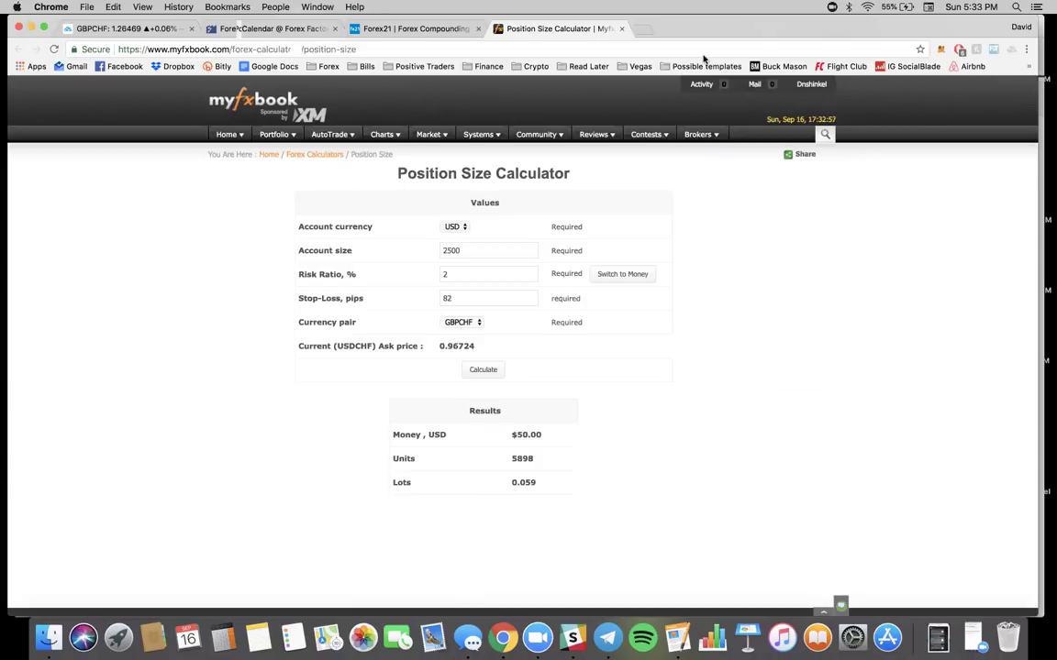